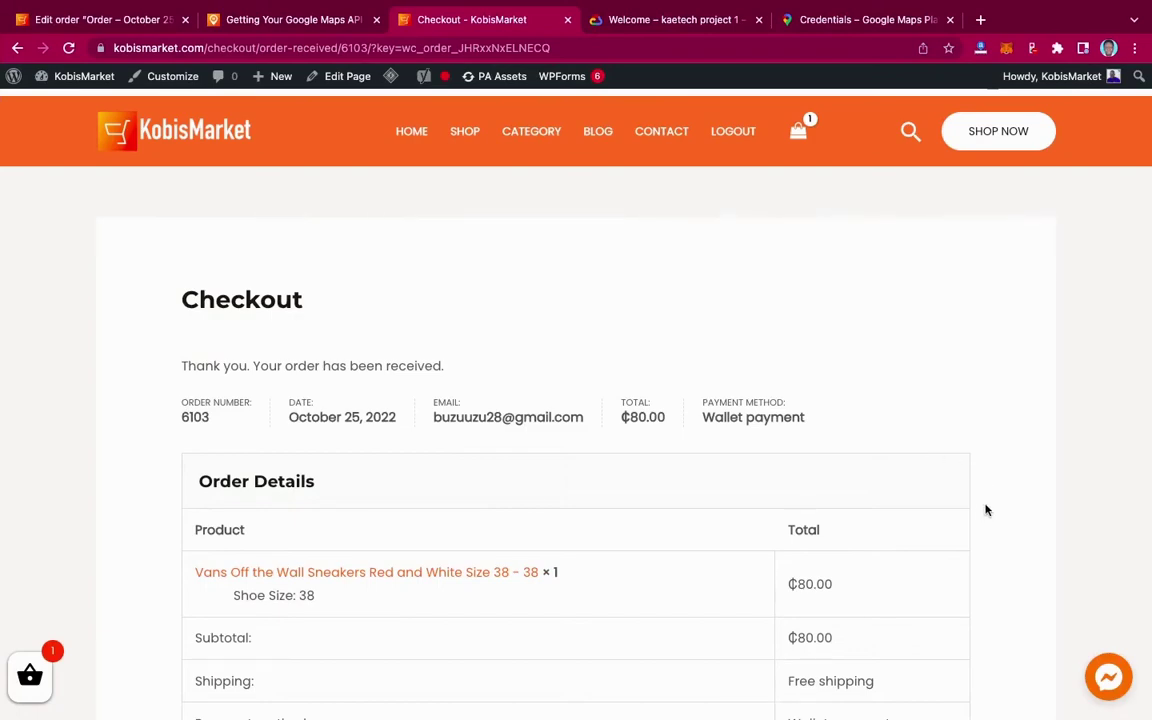
Step: Examine the received order's details and the delivery location map on the checkout confirmation page
scroll(985, 510, "down", 6)
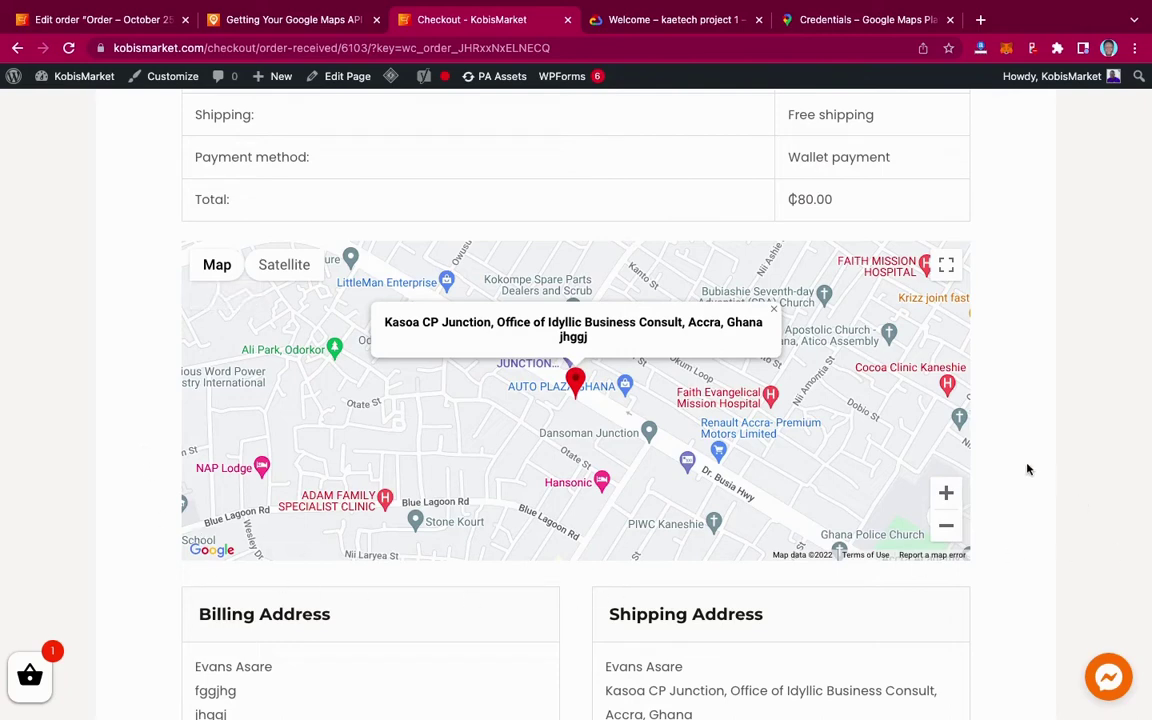
scroll(1022, 365, "up", 6)
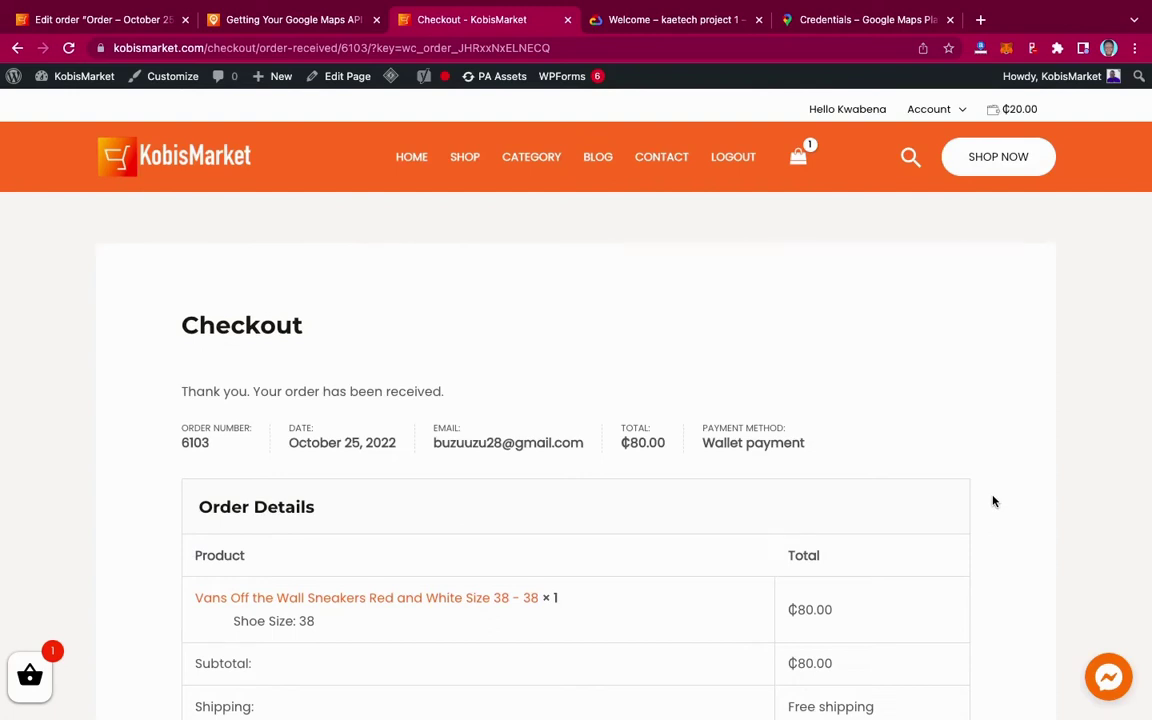
scroll(993, 501, "down", 3)
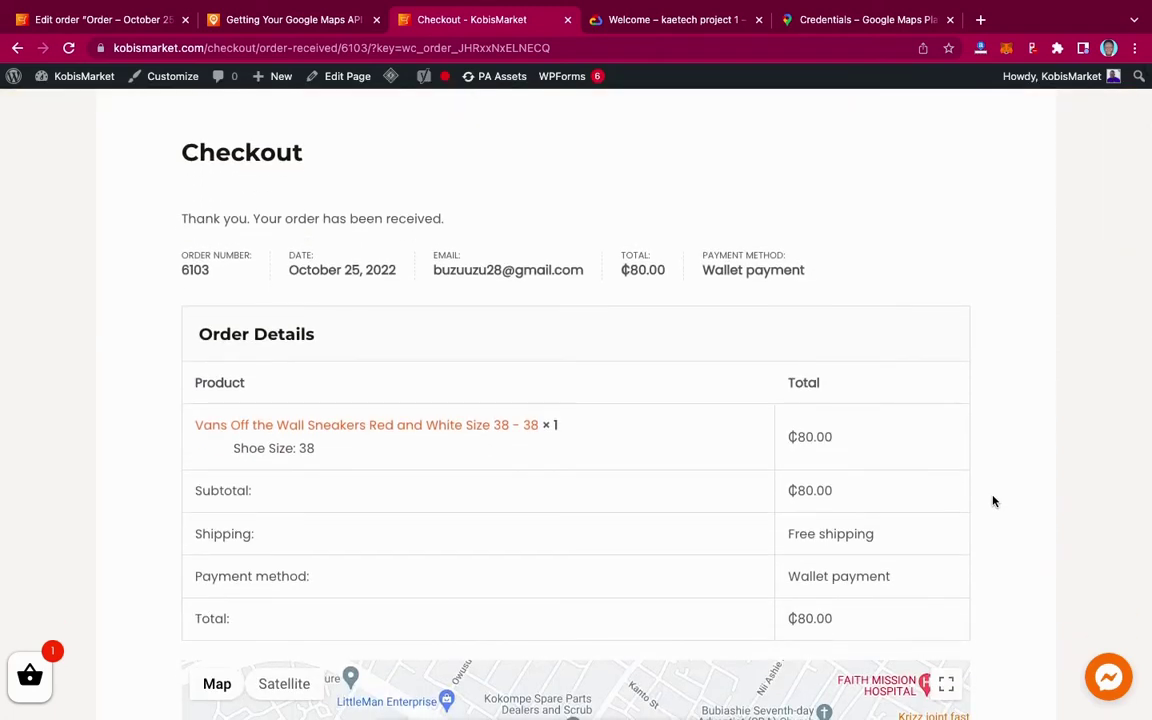
scroll(993, 501, "down", 5)
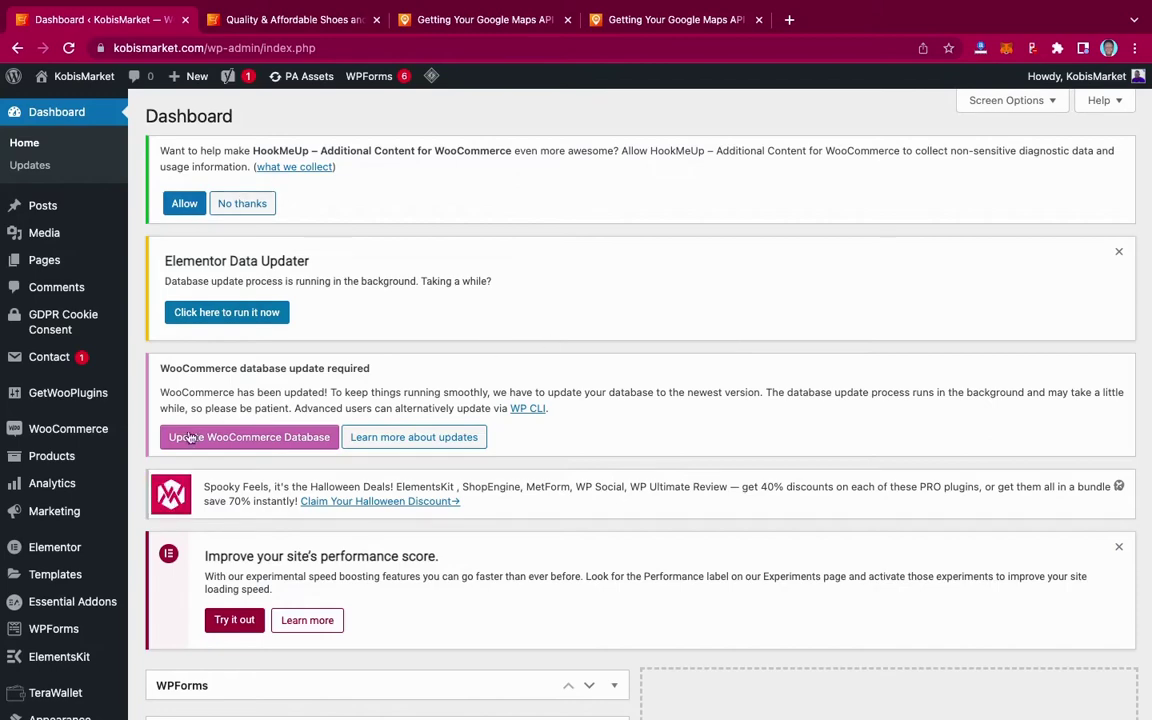
Step: Open the page for adding new plugins from the WordPress dashboard
scroll(140, 474, "down", 3)
scroll(140, 474, "down", 3)
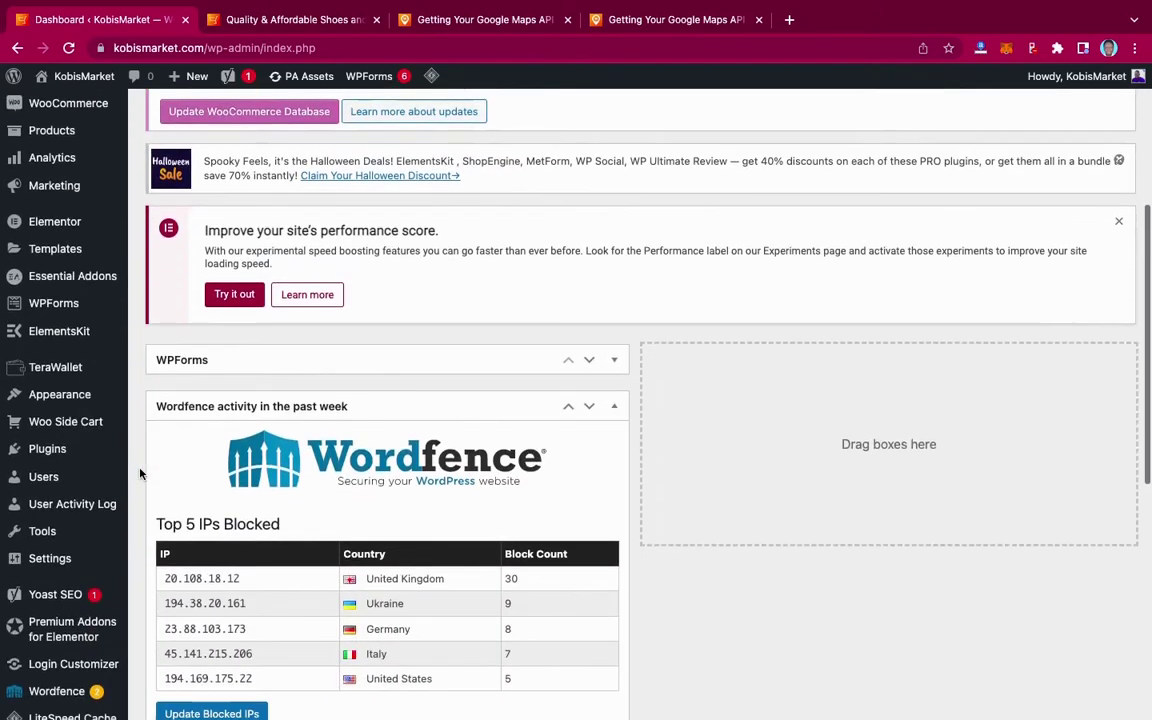
mouse_move(44, 428)
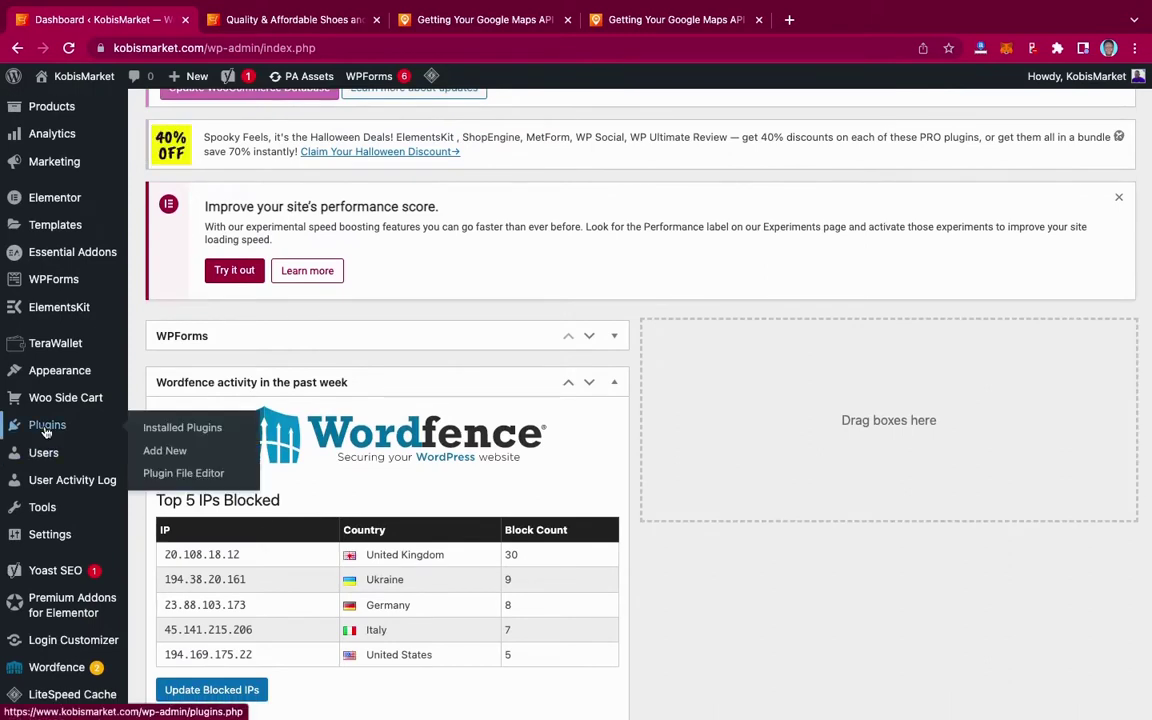
left_click(165, 452)
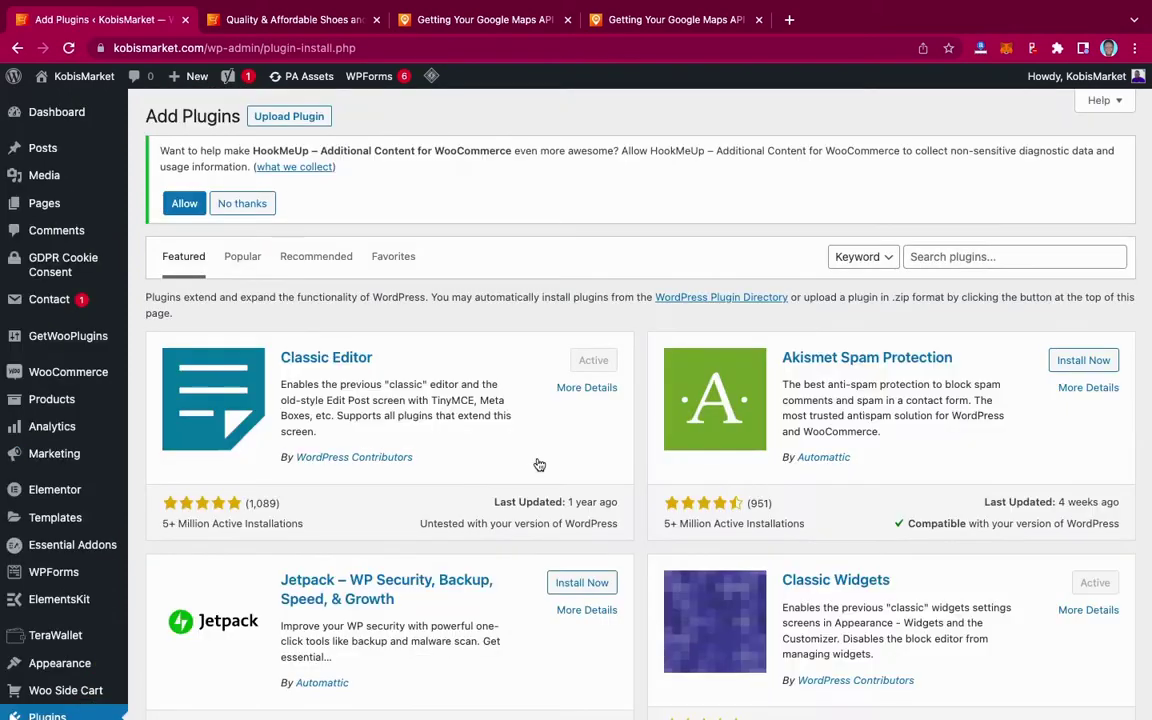
Step: Search the plugin directory for "location picker"
left_click(985, 257)
key("ctrl+v")
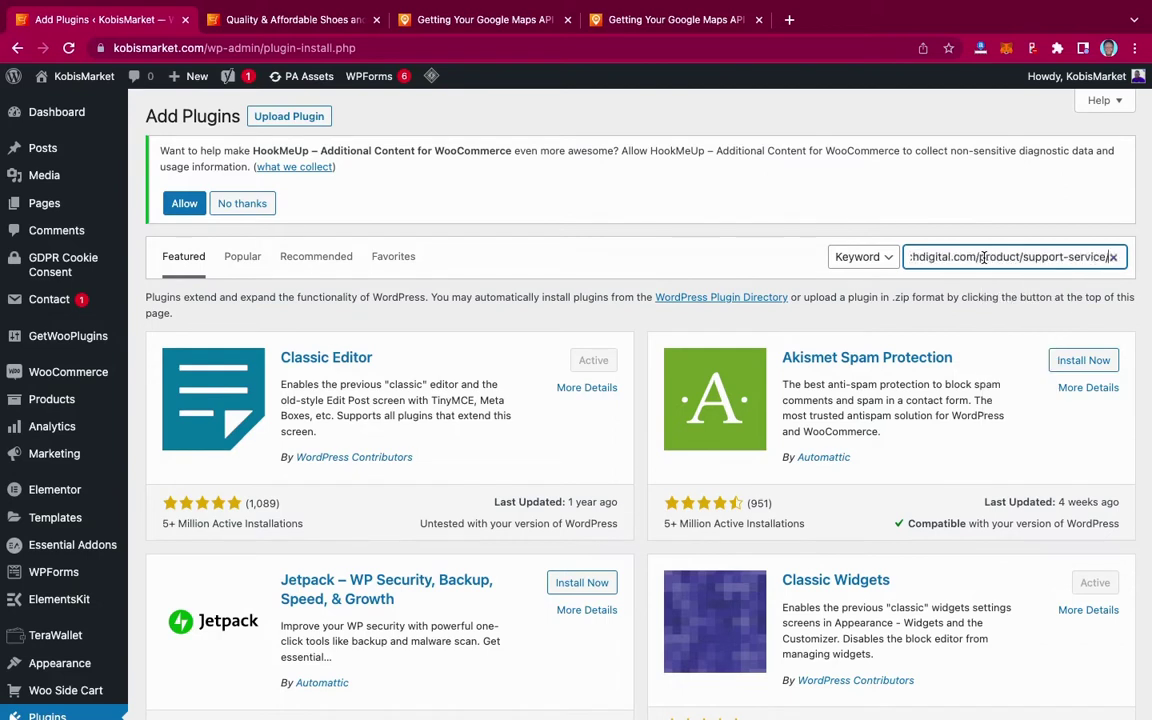
key("ctrl+a")
key("BackSpace")
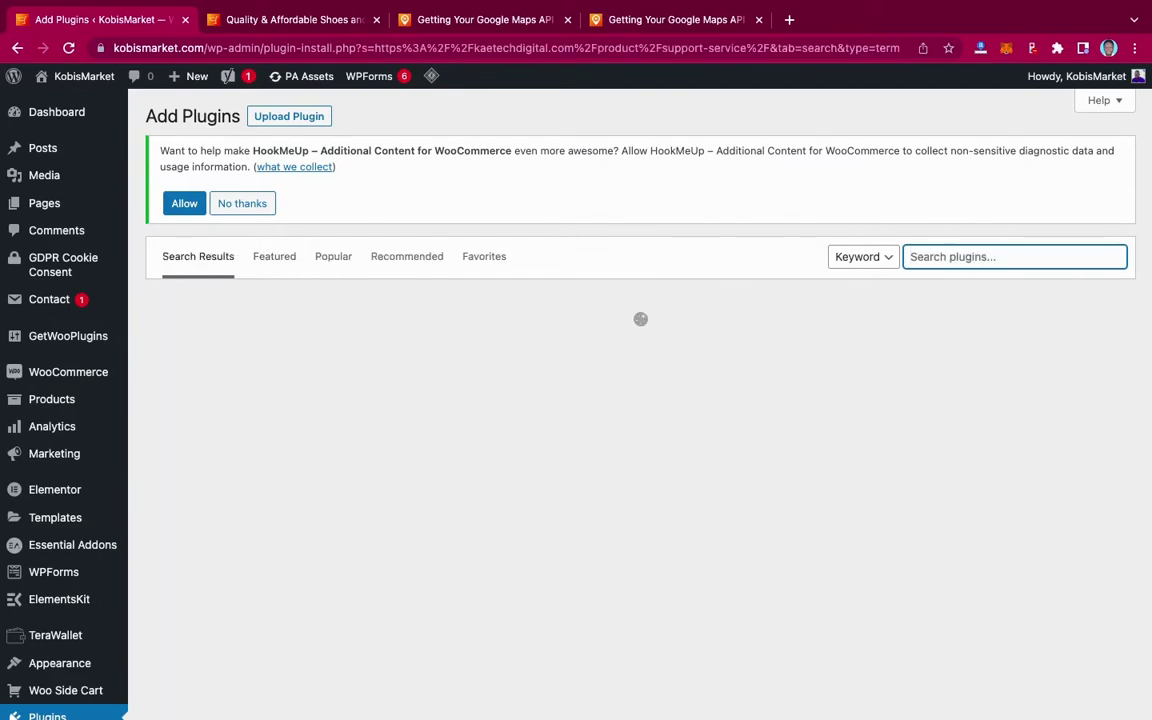
type("loca")
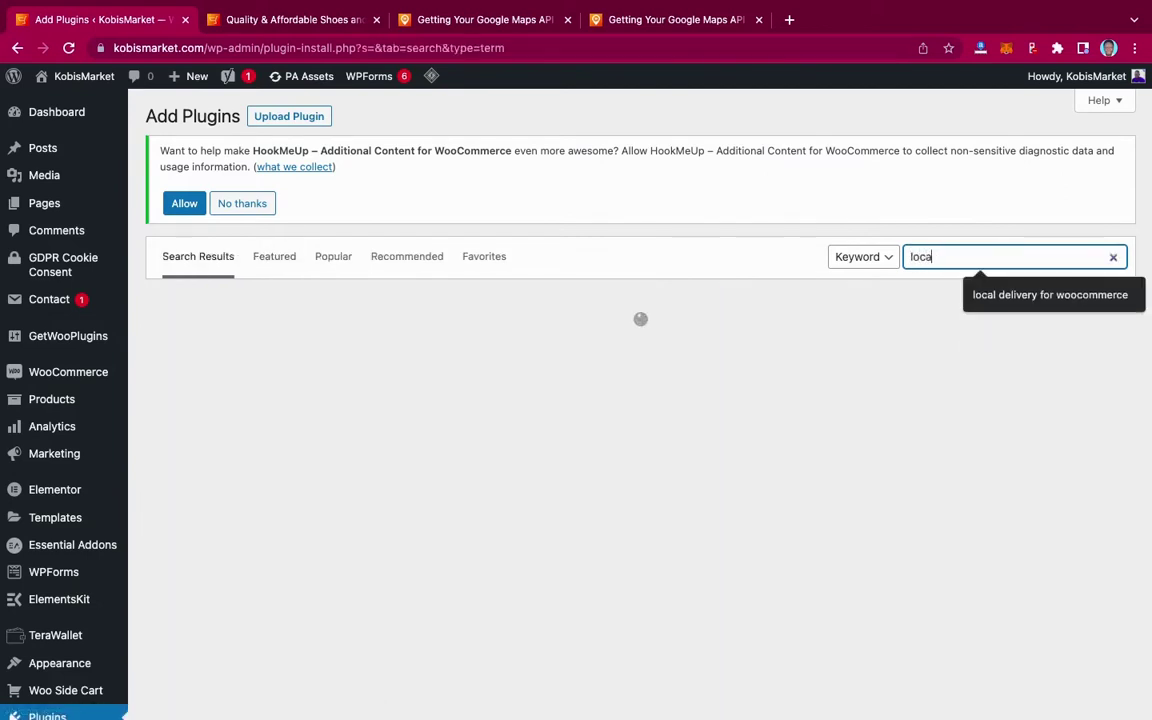
type("tion pic")
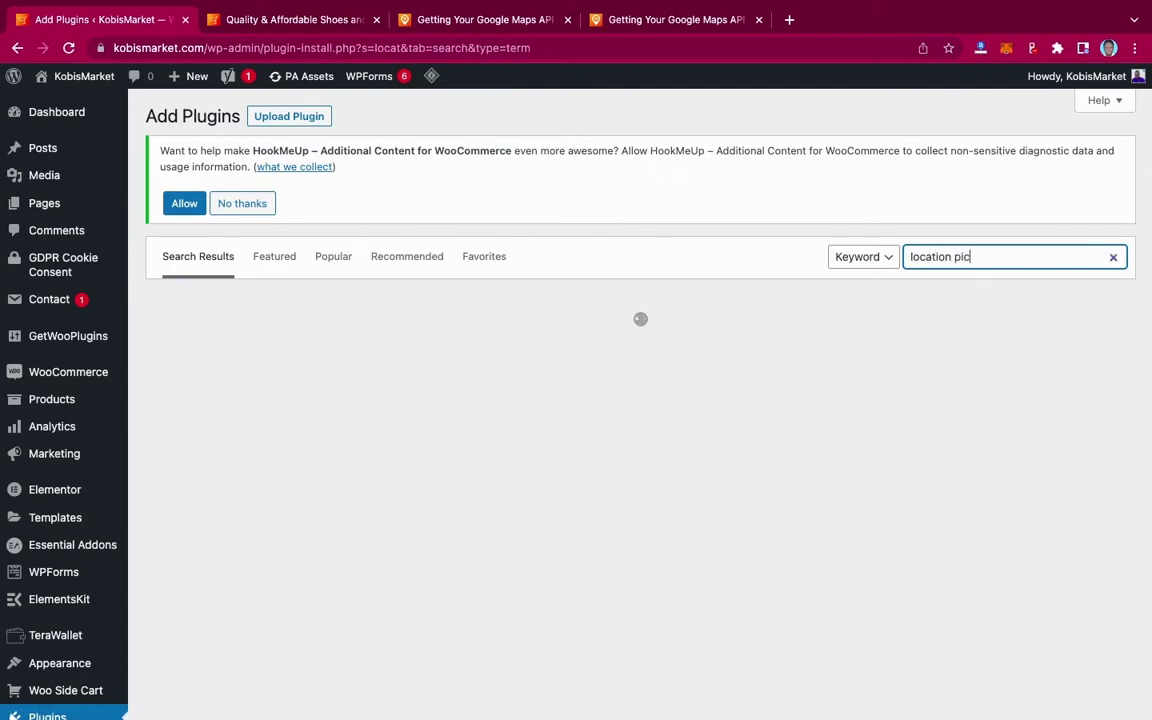
type("ker")
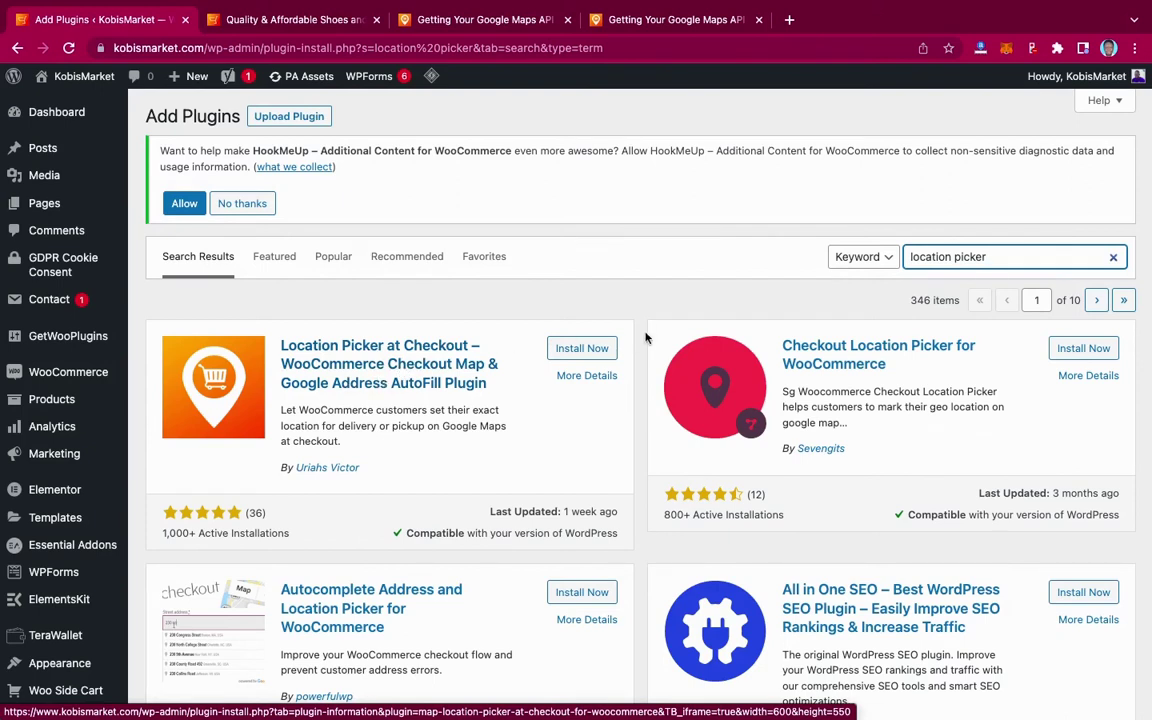
Step: Install and activate the Location Picker at Checkout plugin by Uriahs Victor, skipping its notification and diagnostic tracking opt-in
left_click(584, 349)
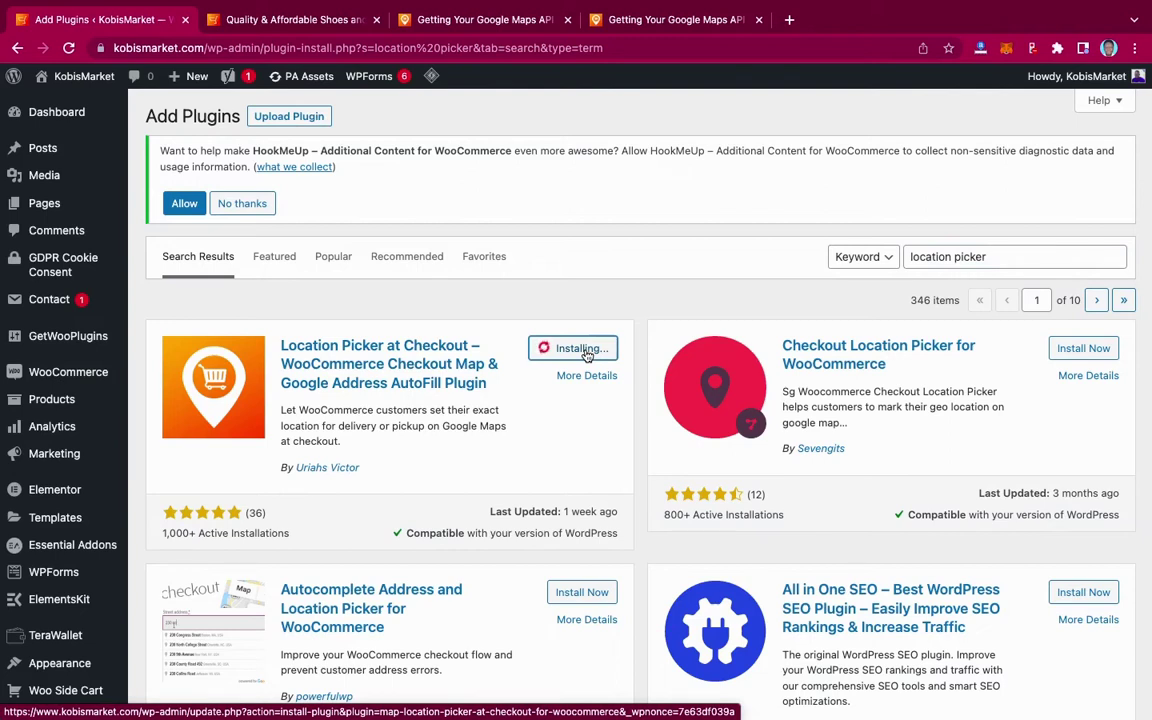
left_click(590, 350)
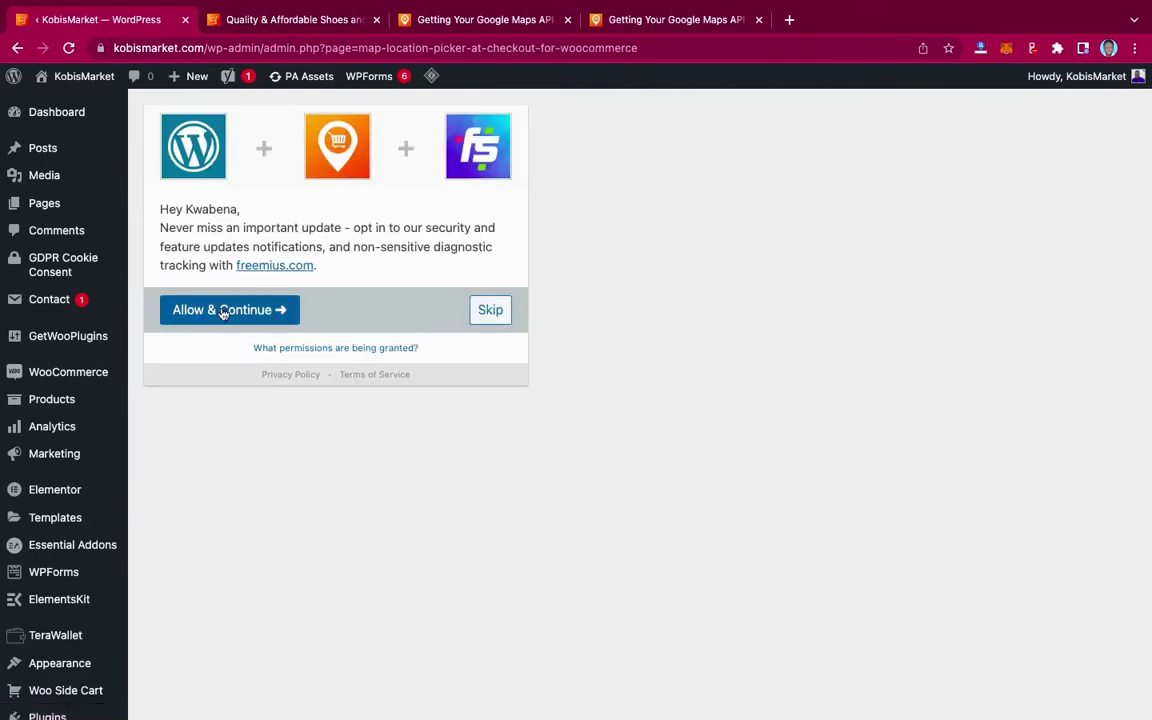
left_click(490, 315)
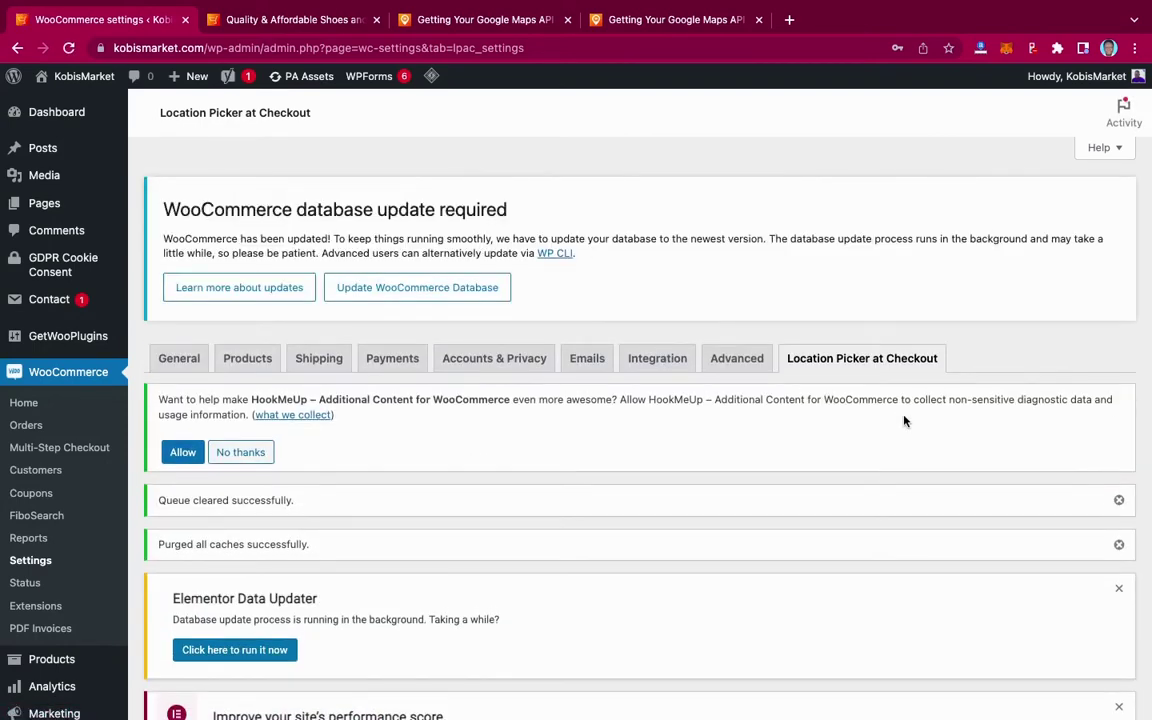
Step: Review the LPAC general settings, including the Google Maps API key field and the map behaviour options
scroll(904, 421, "down", 4)
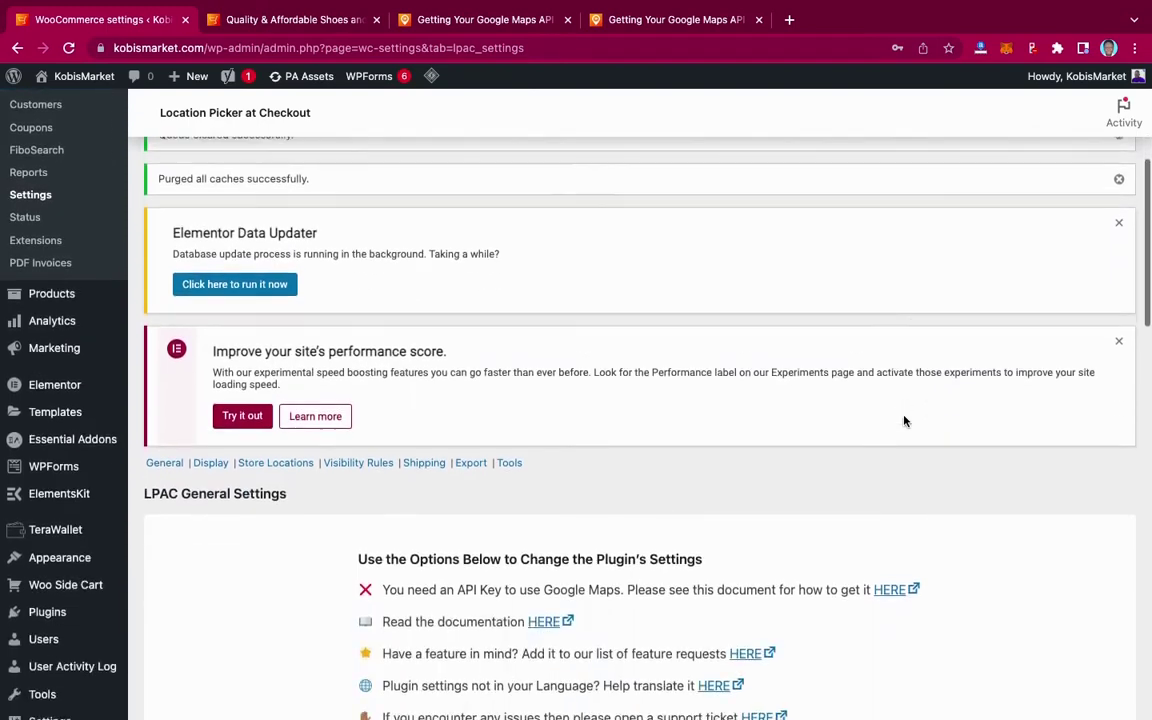
scroll(904, 421, "down", 3)
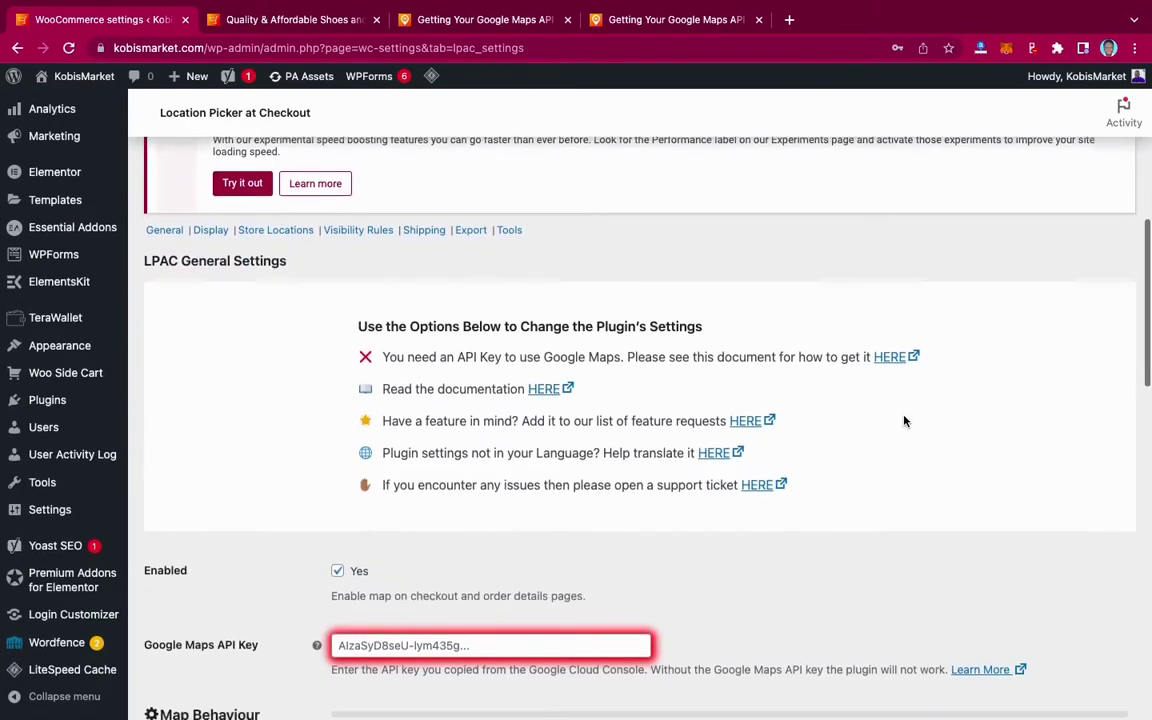
scroll(904, 421, "down", 2)
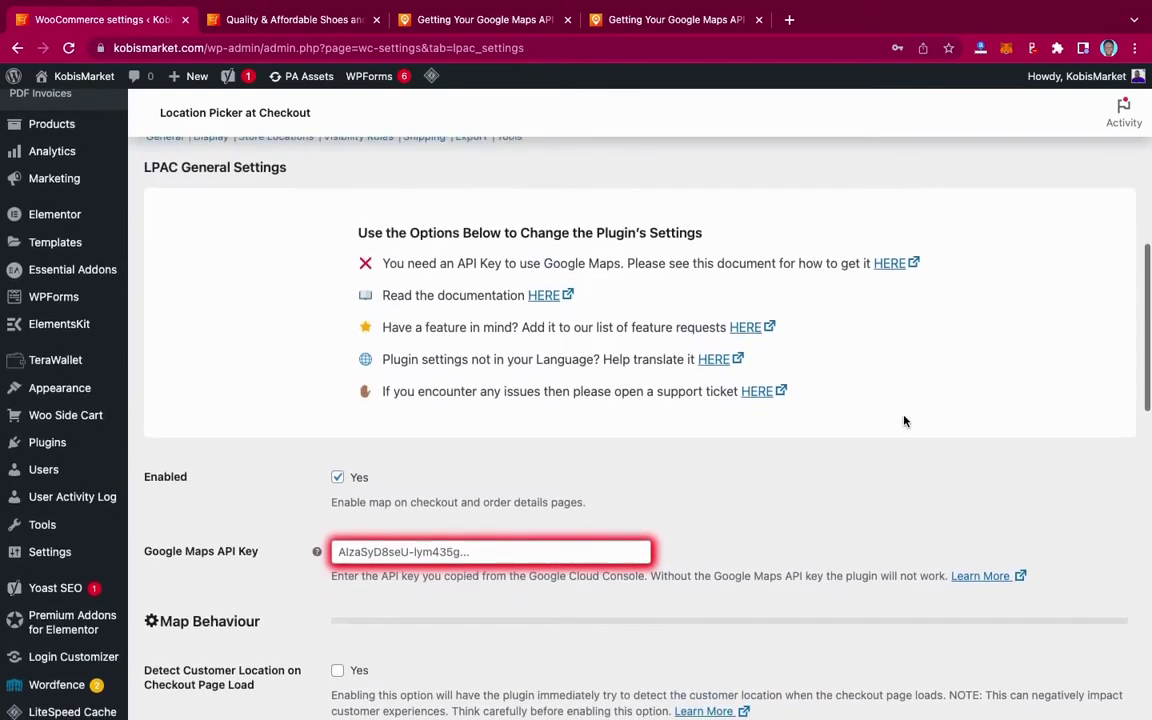
scroll(904, 421, "down", 2)
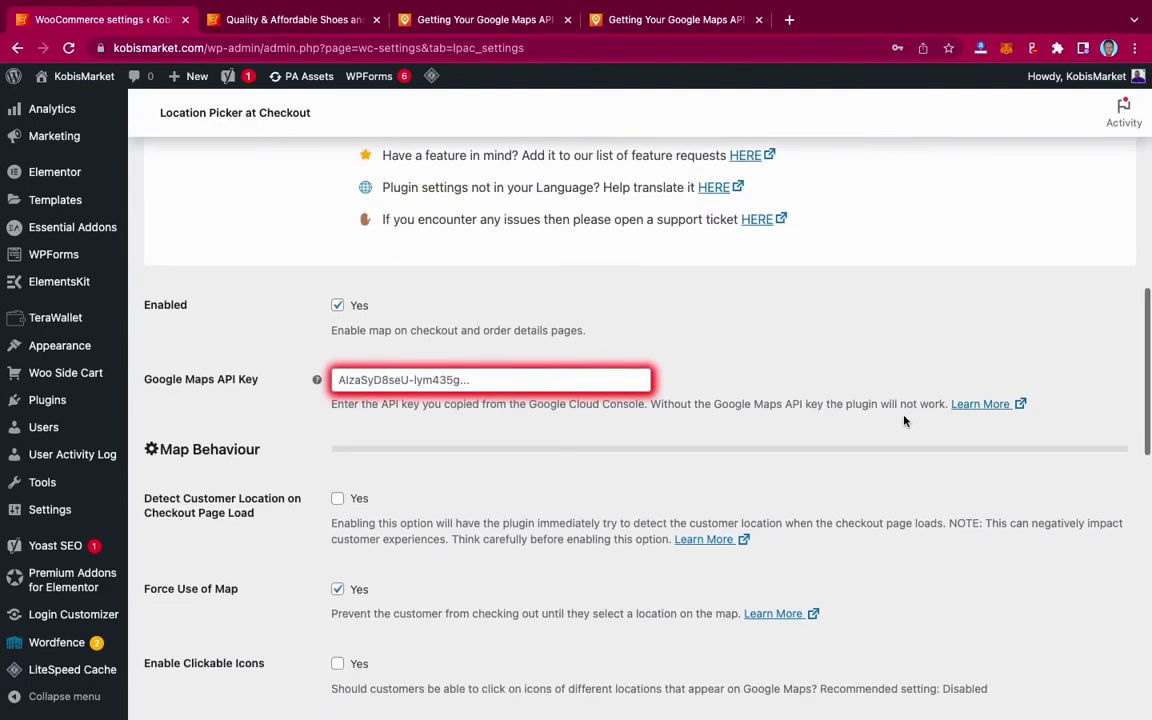
scroll(904, 421, "up", 1)
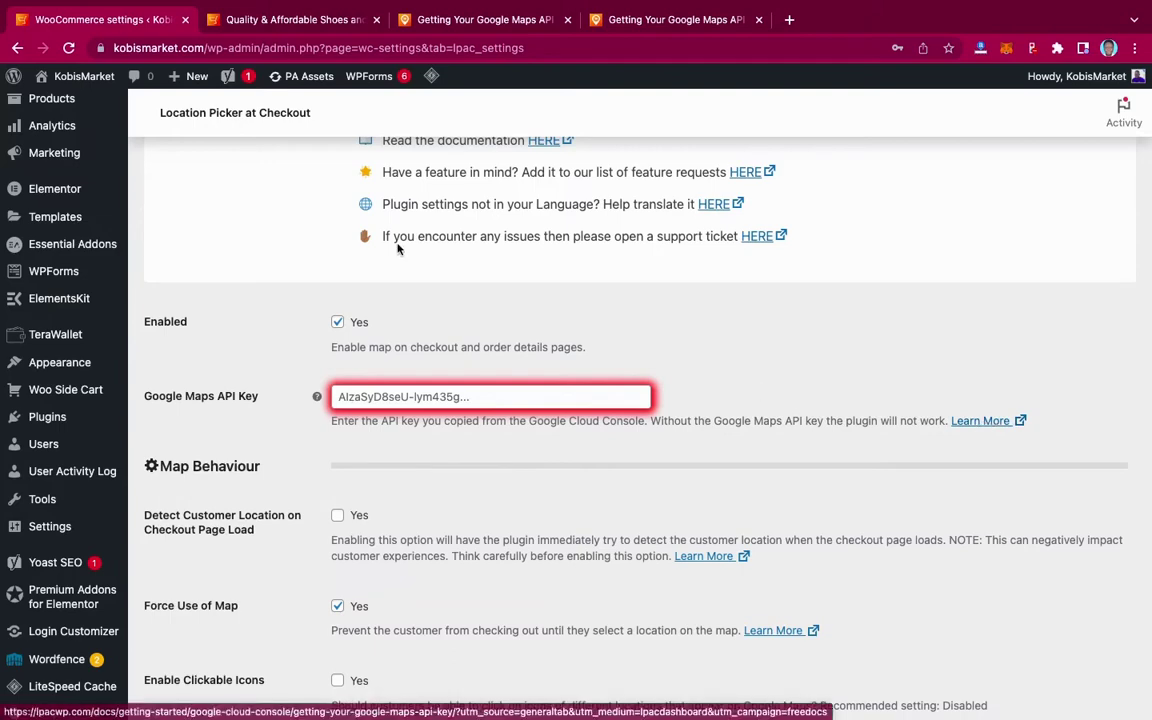
Step: Read the guide to getting a Google Maps API key and open the Google Cloud Platform link in Step 1 of its written tutorial
left_click(398, 18)
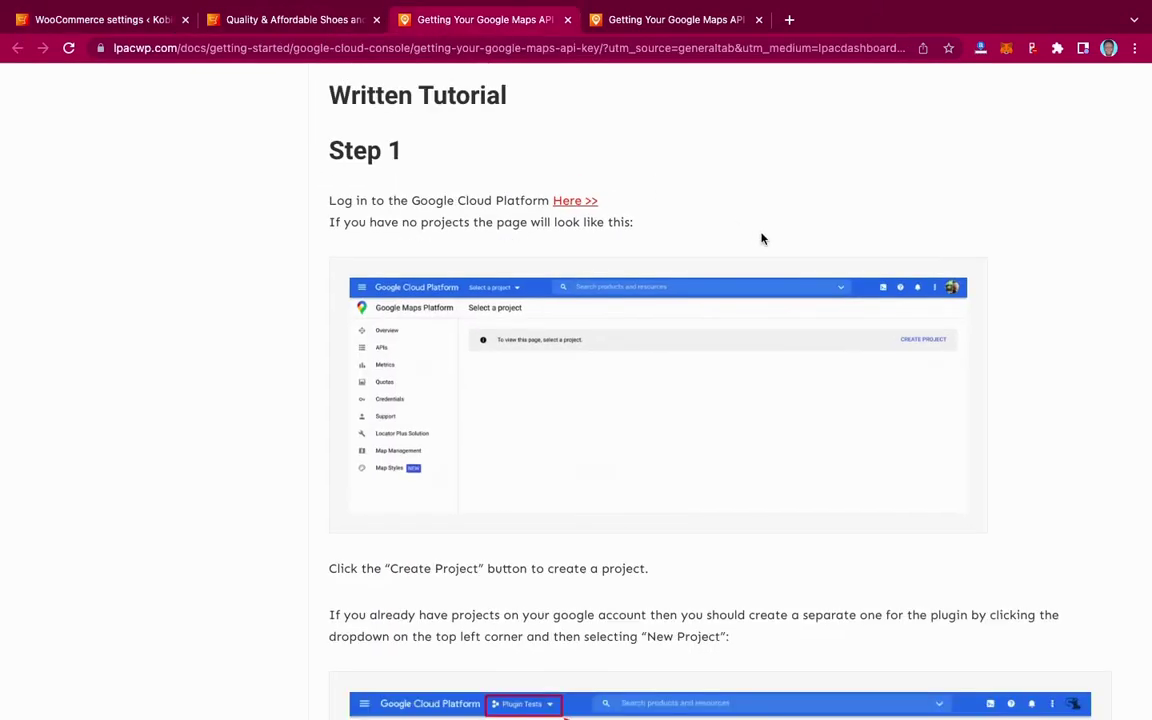
scroll(762, 238, "up", 9)
scroll(762, 238, "down", 3)
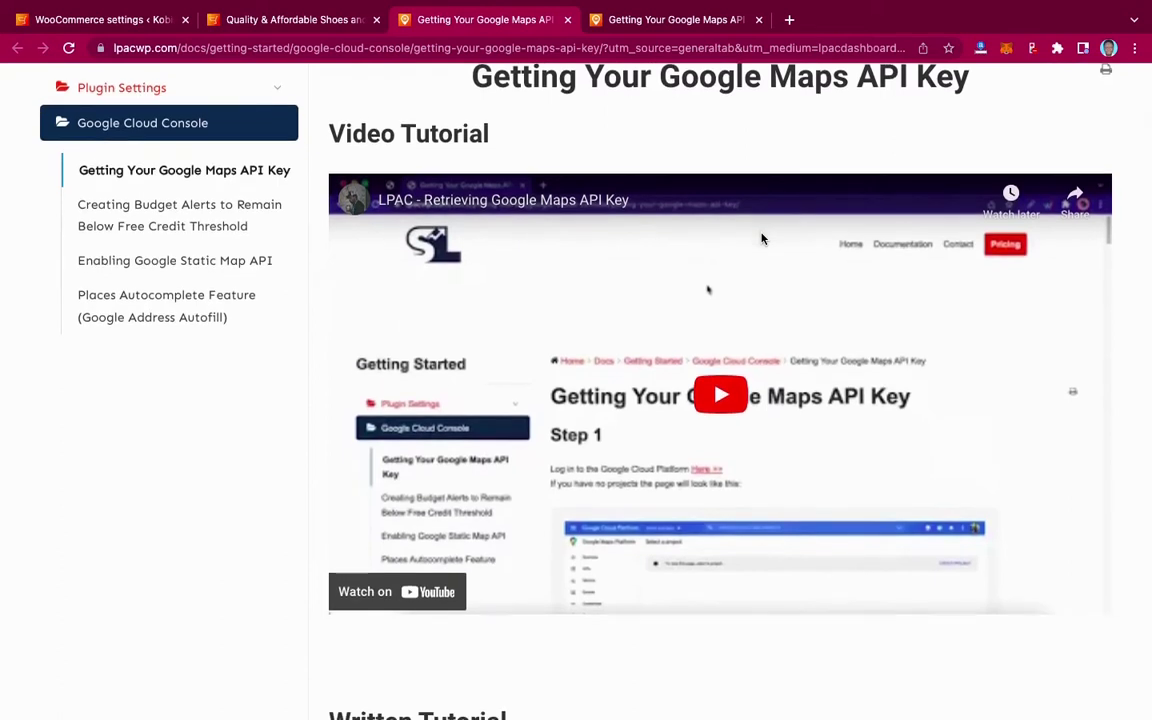
scroll(762, 238, "down", 3)
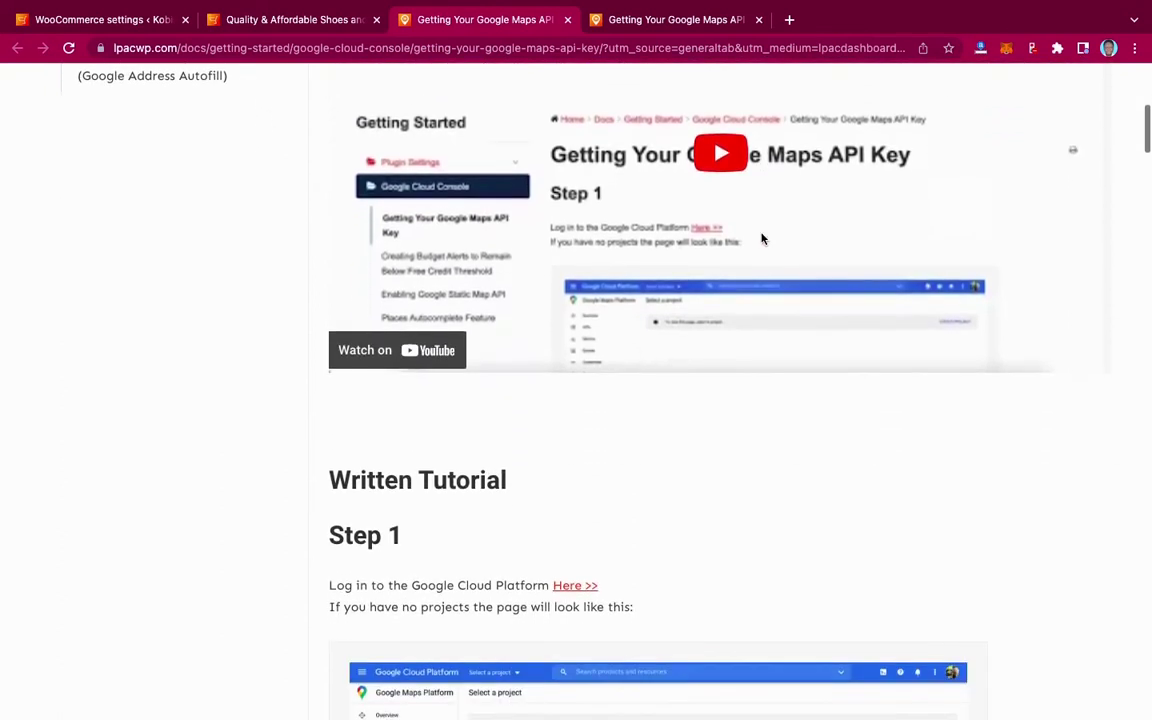
scroll(762, 238, "down", 3)
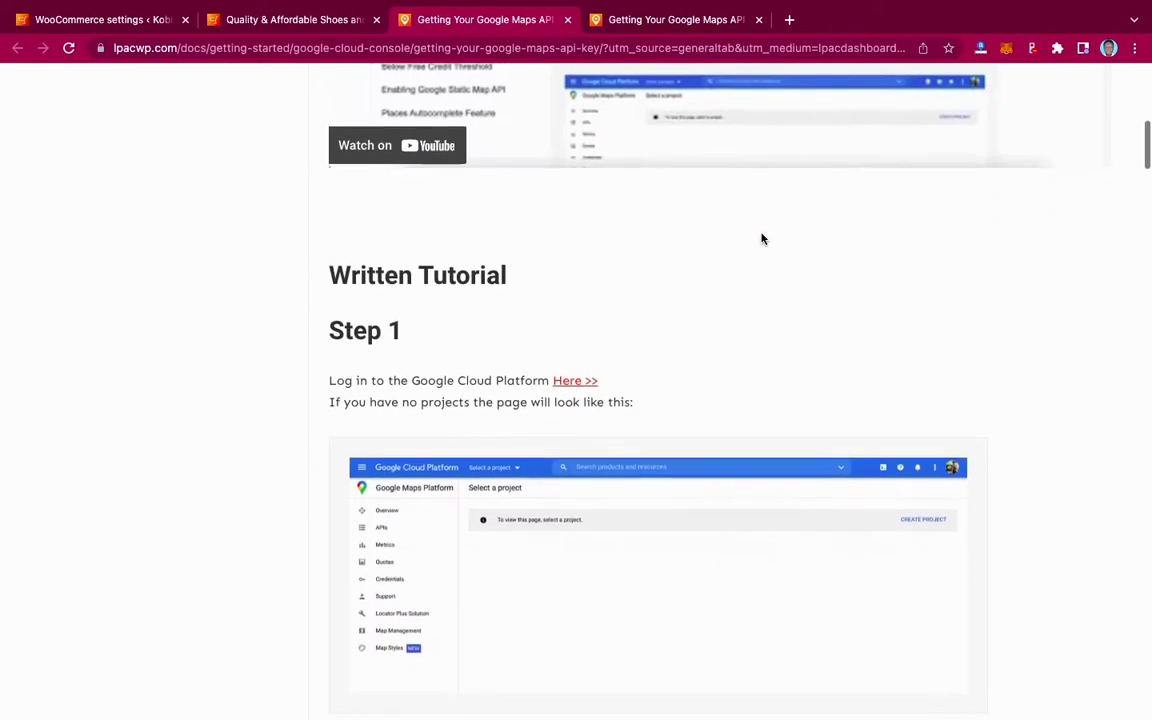
scroll(762, 238, "down", 1)
scroll(750, 238, "down", 1)
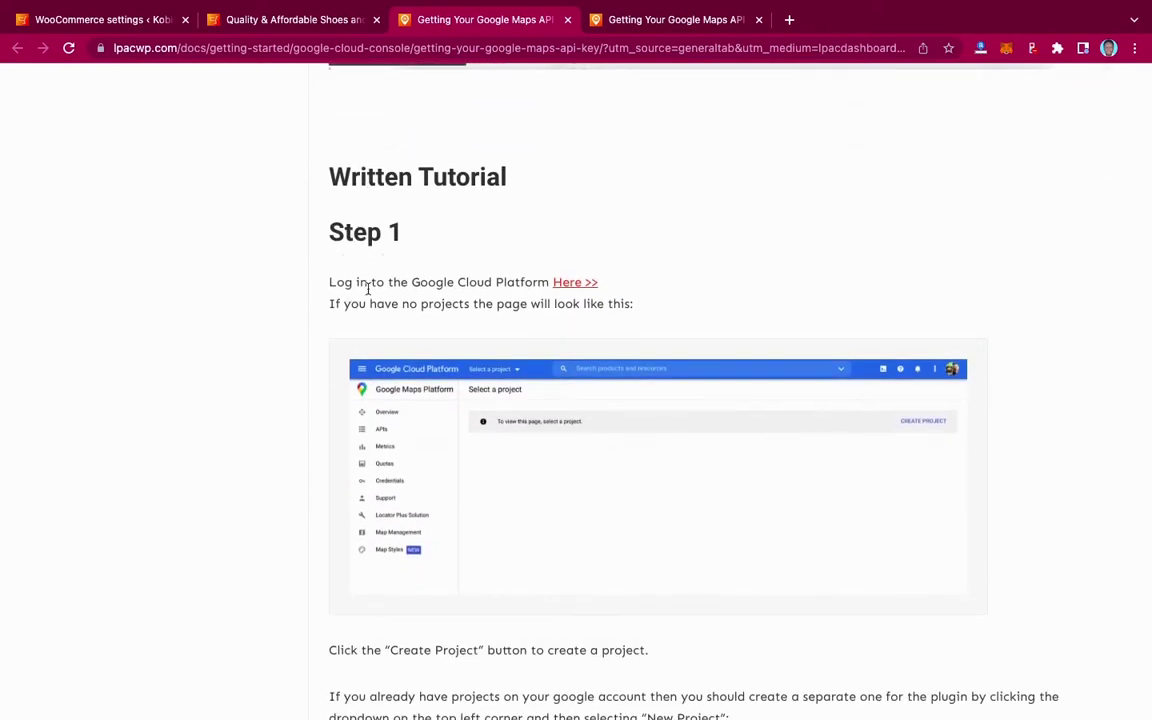
left_click(583, 287)
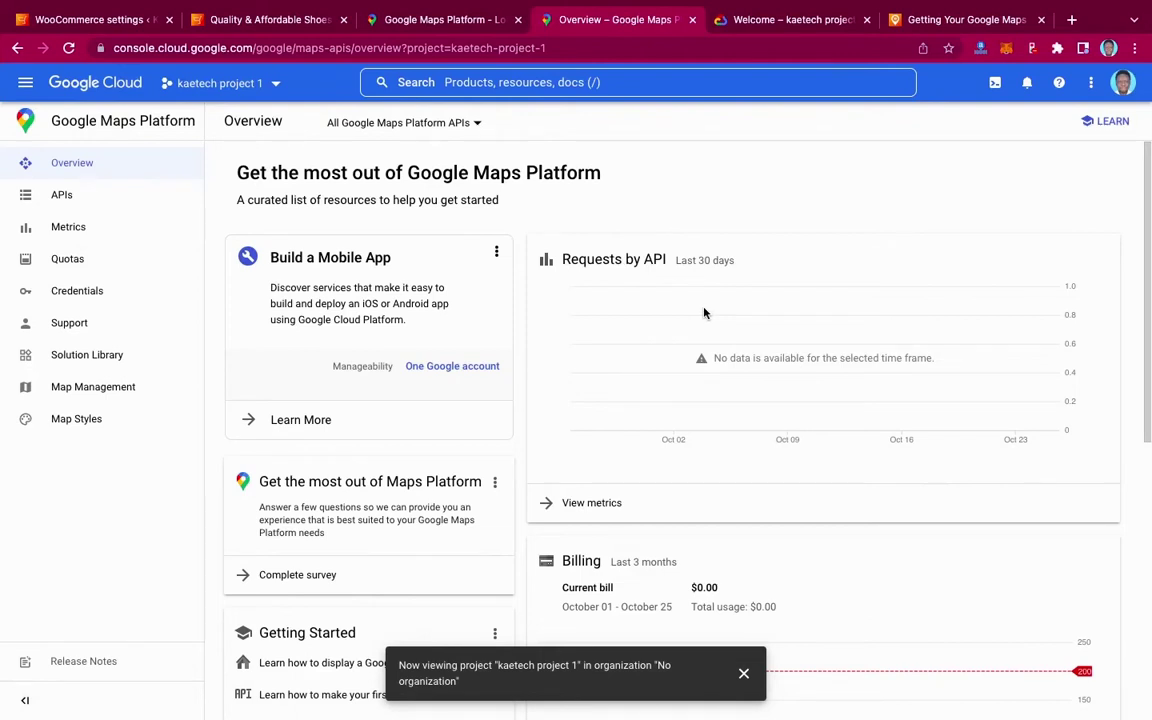
Step: Review the project's Google Maps APIs, viewing the Maps JavaScript API metrics and the Roads API page before returning to the API list
left_click(743, 673)
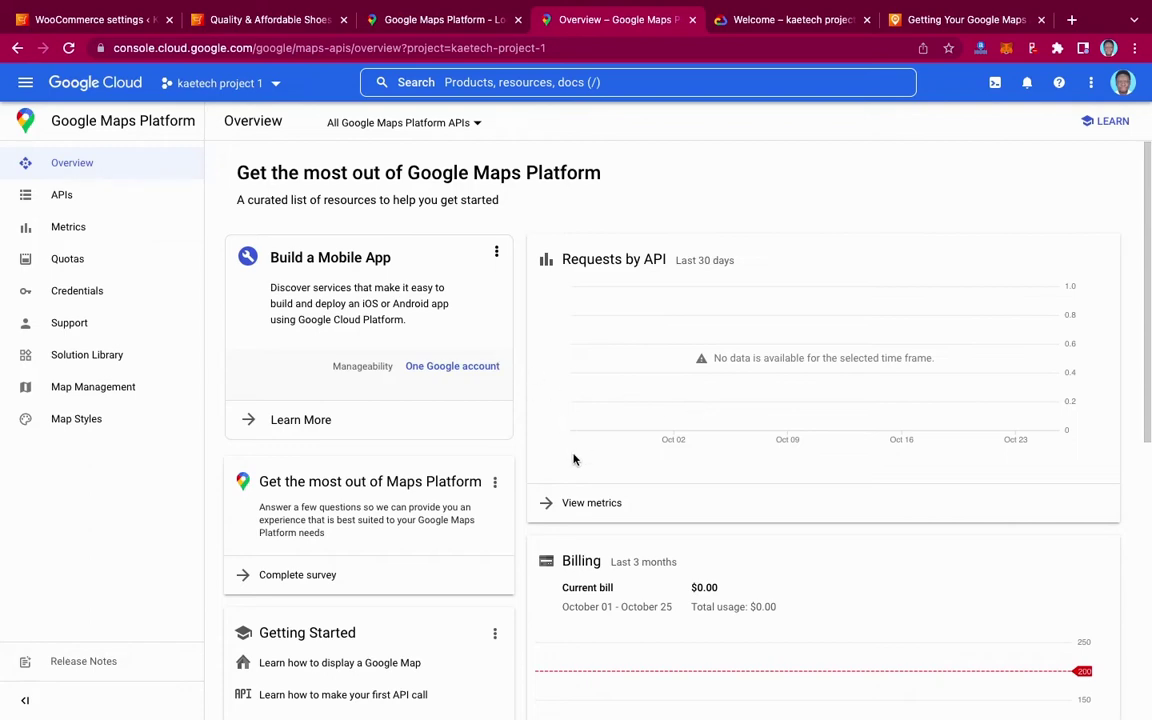
scroll(573, 459, "down", 5)
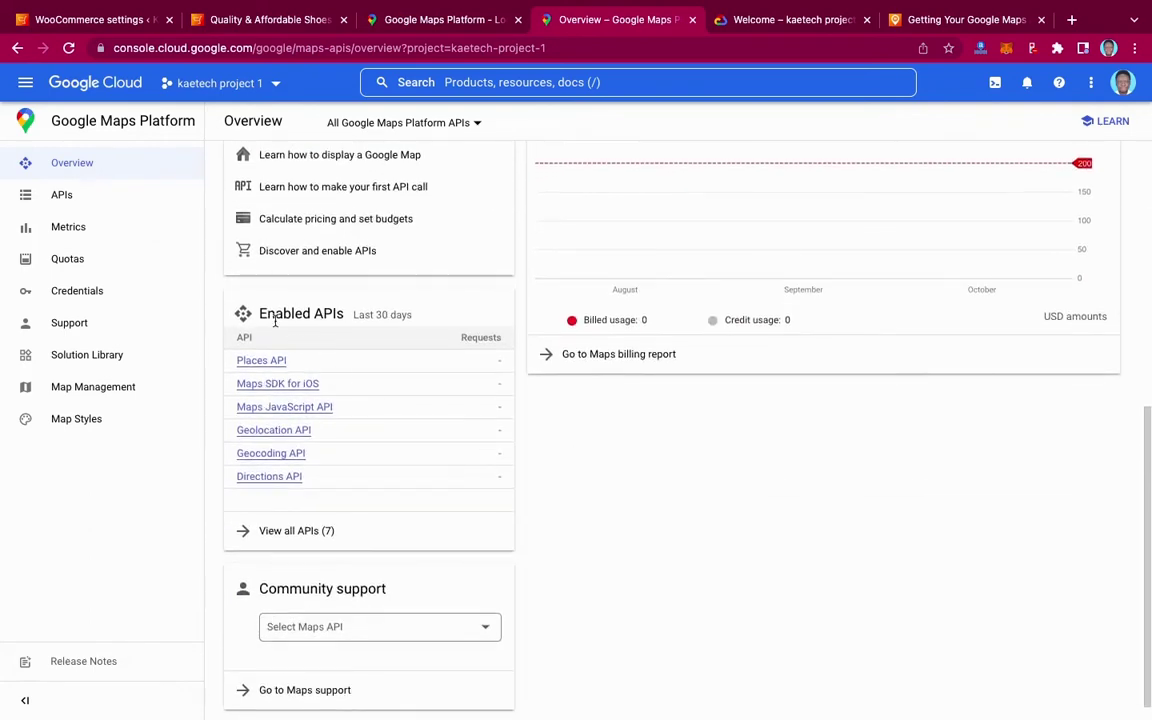
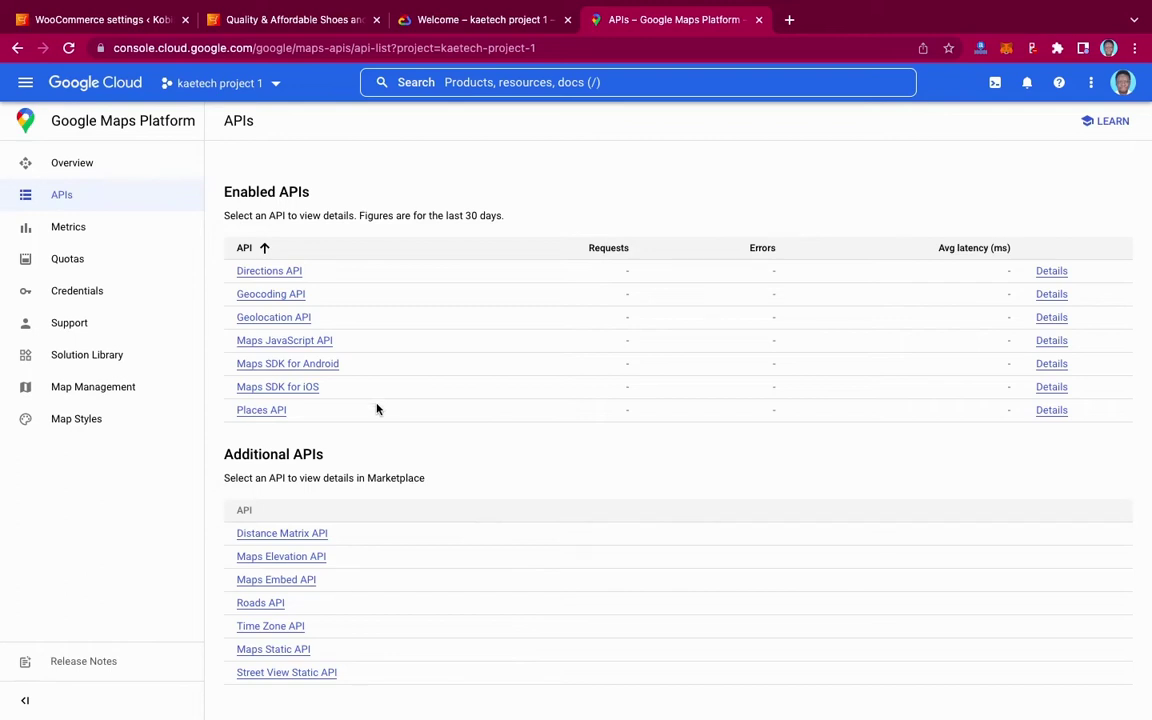
left_click(275, 342)
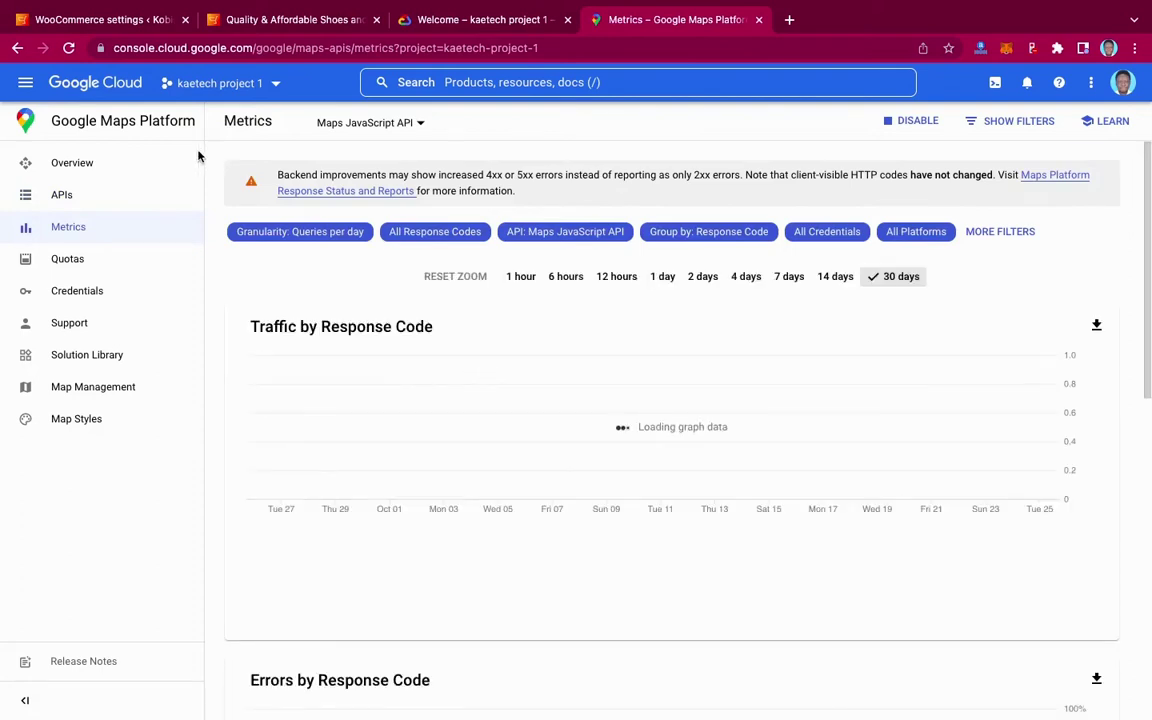
left_click(67, 198)
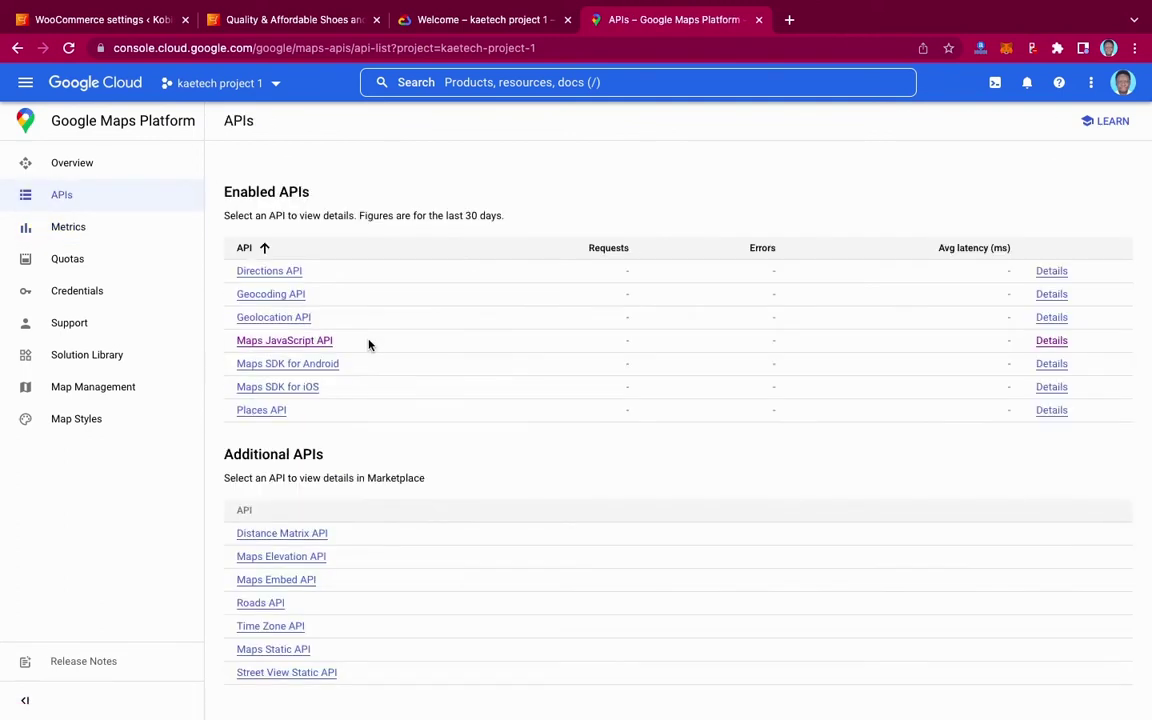
left_click(259, 605)
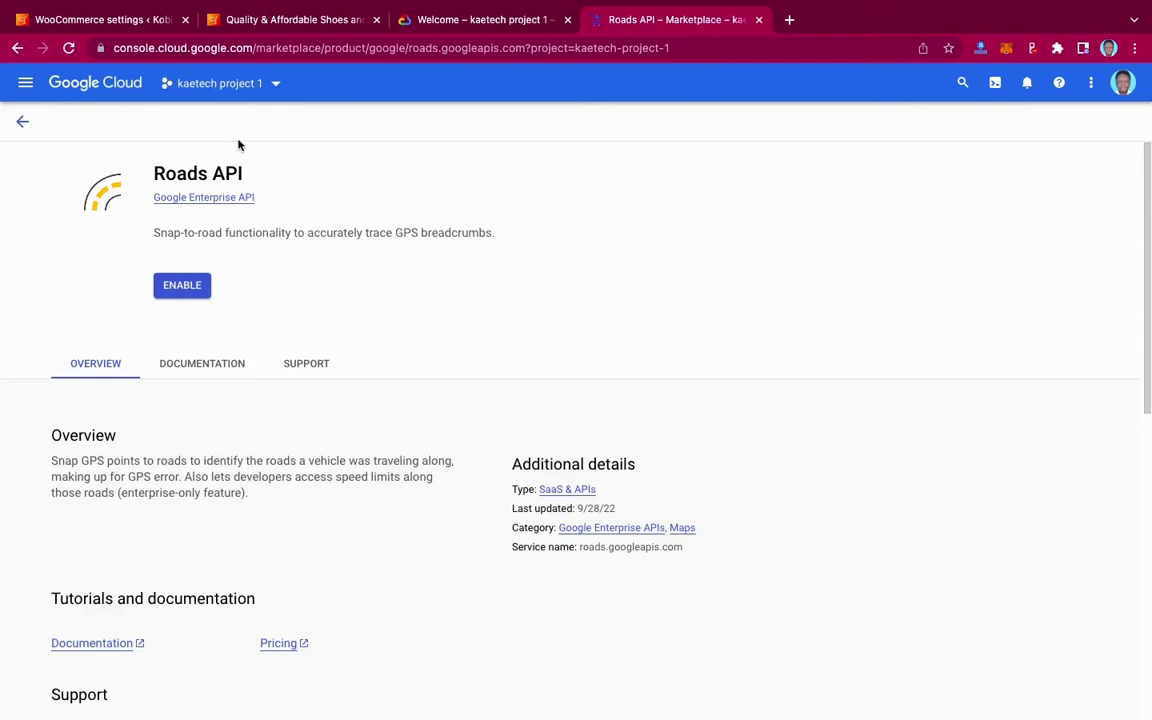
left_click(22, 121)
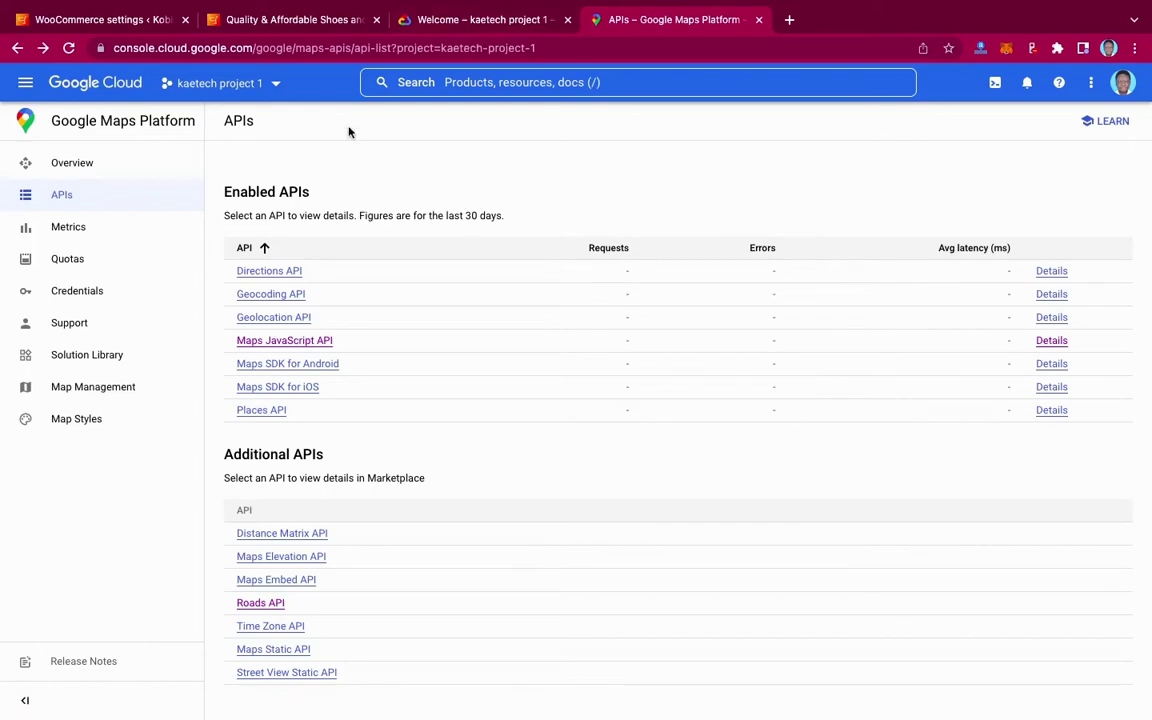
Step: Return to the Location Picker at Checkout general settings in WooCommerce
left_click(250, 19)
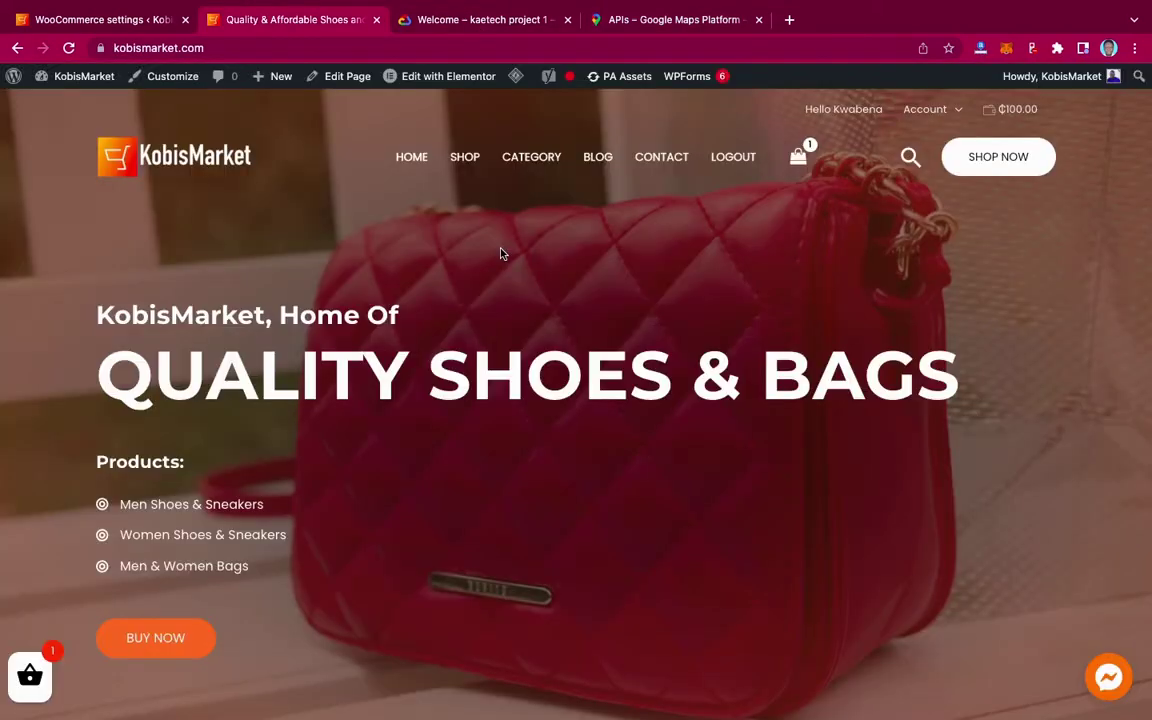
left_click(136, 22)
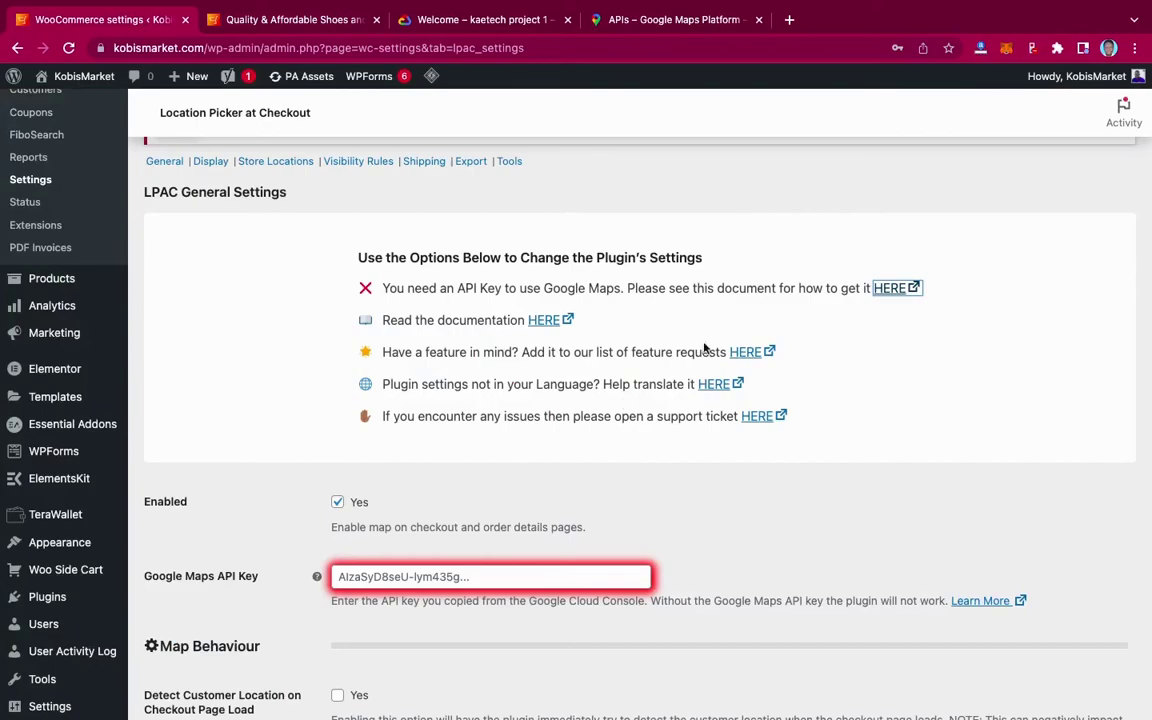
Step: Reopen the Google Maps API key guide and read its written tutorial from Step 1 through enabling the Maps JavaScript and Geocoding APIs
left_click(900, 289)
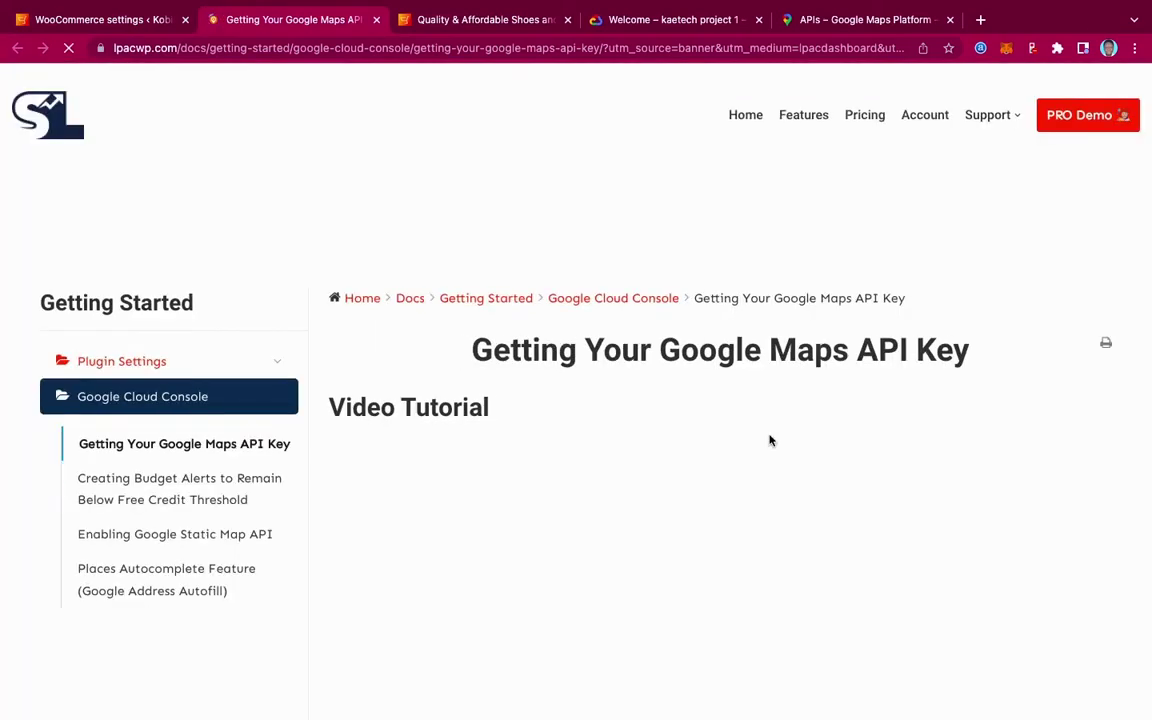
scroll(770, 440, "down", 10)
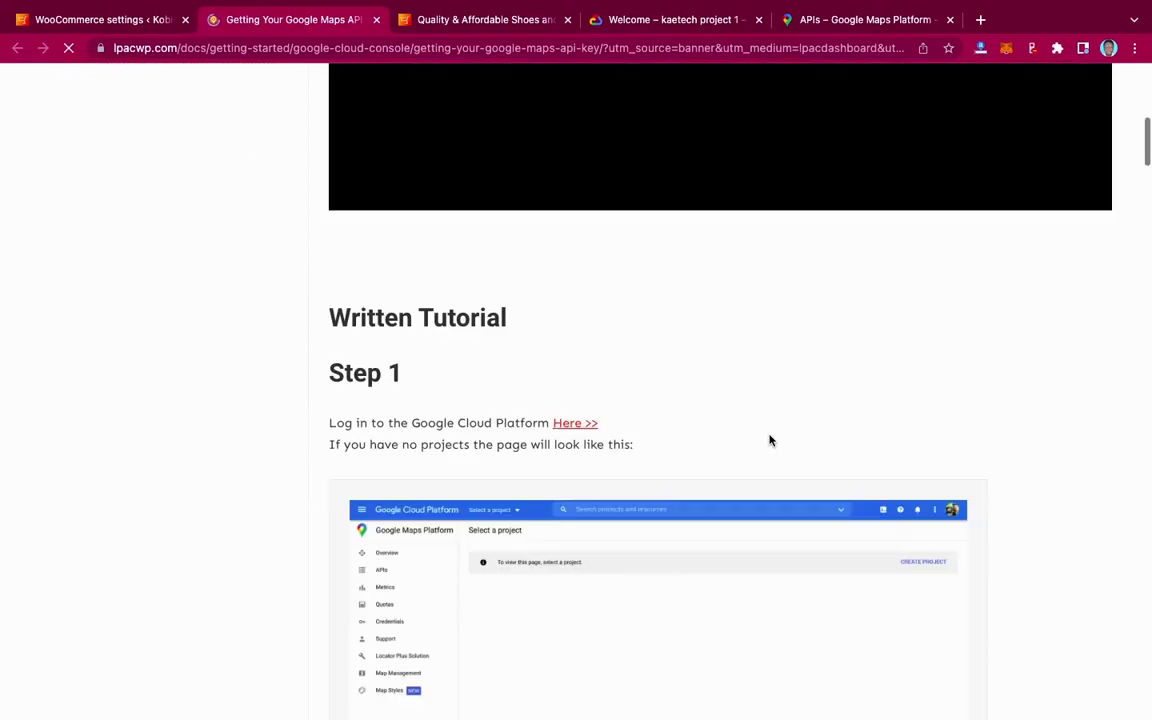
scroll(770, 440, "down", 10)
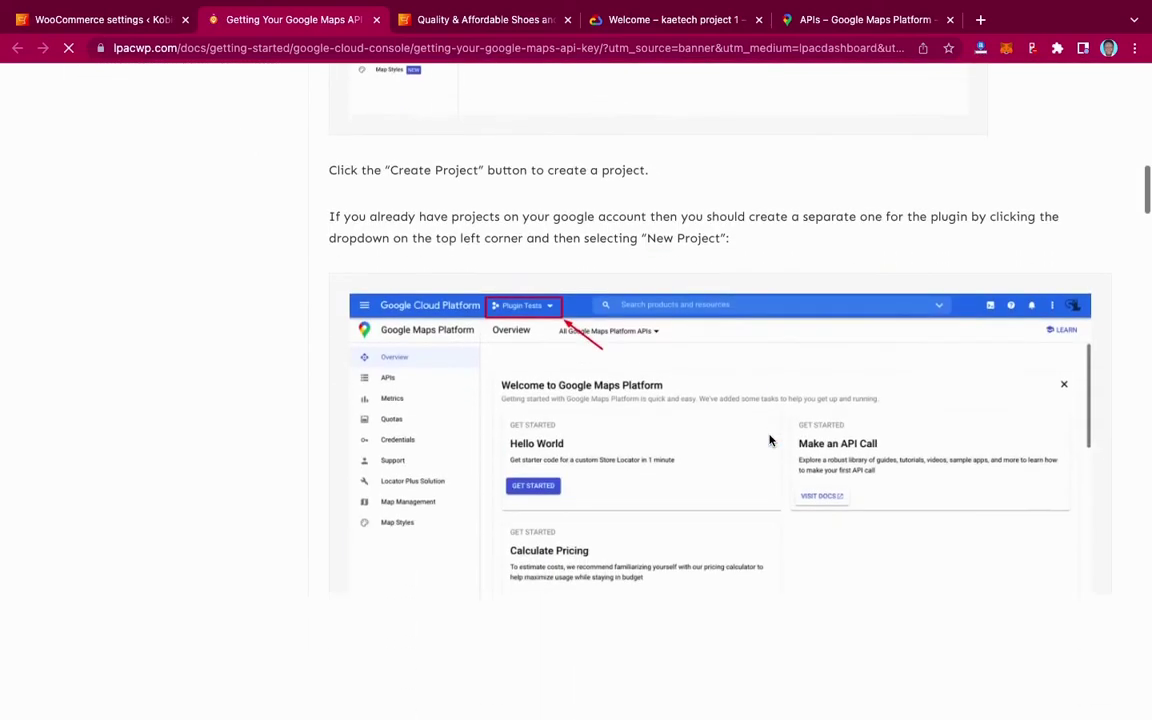
scroll(770, 440, "down", 10)
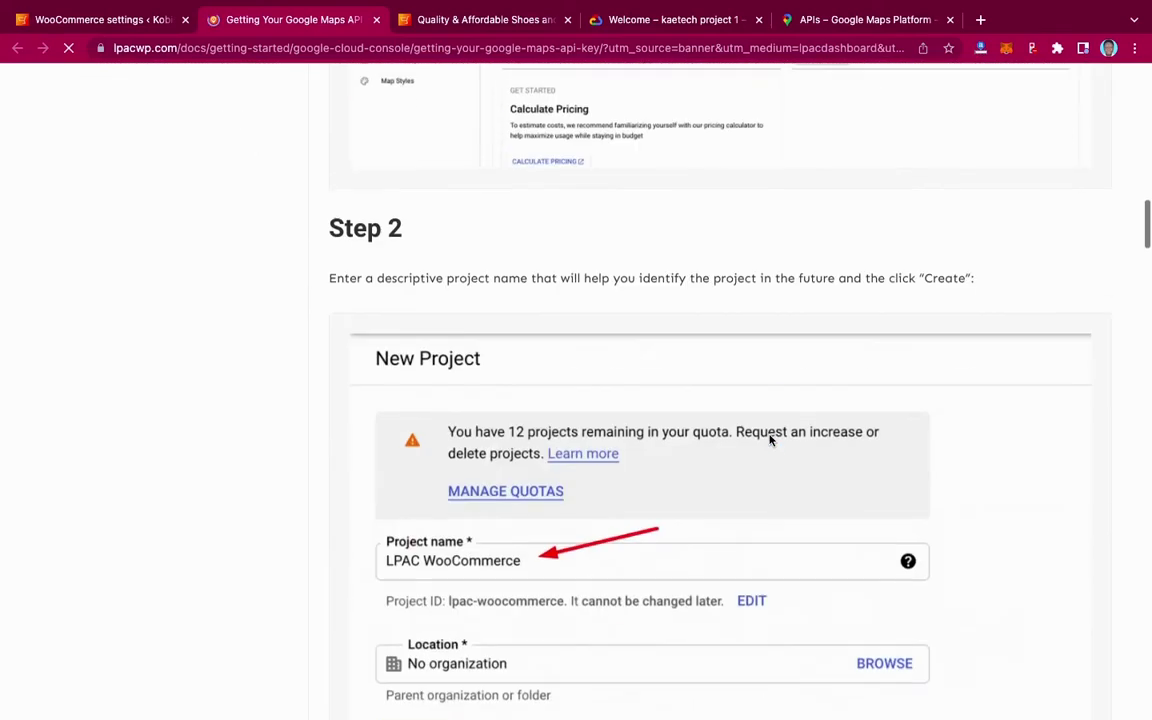
scroll(770, 440, "down", 10)
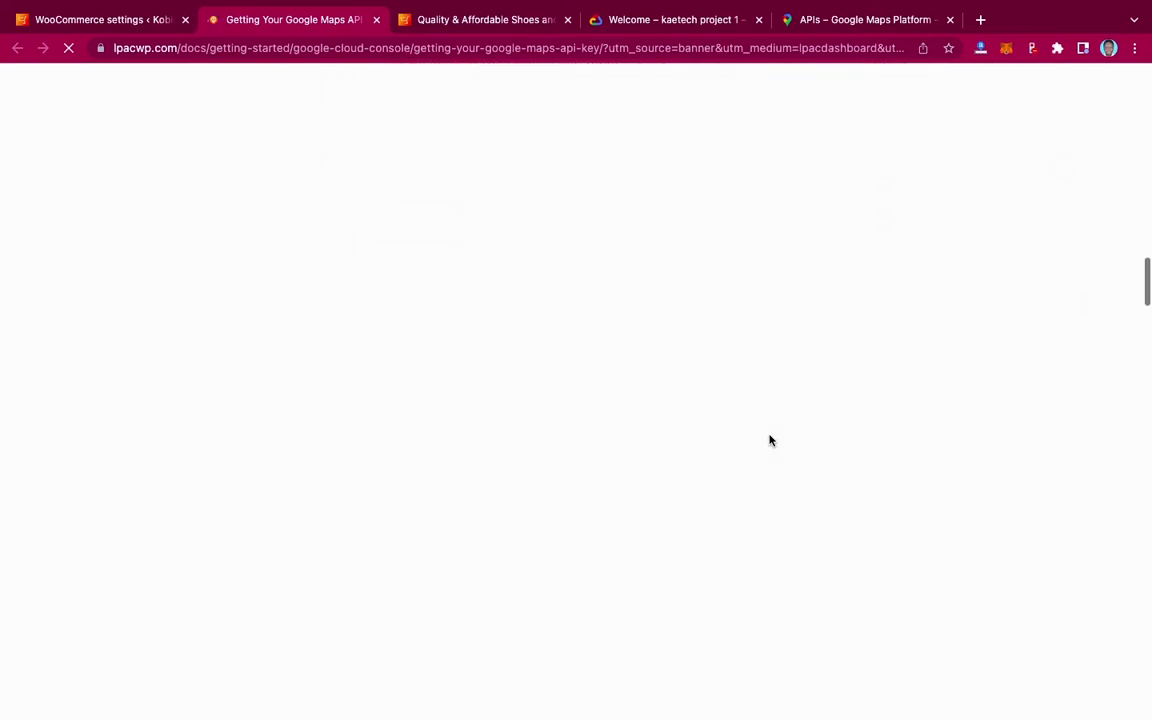
scroll(770, 440, "down", 3)
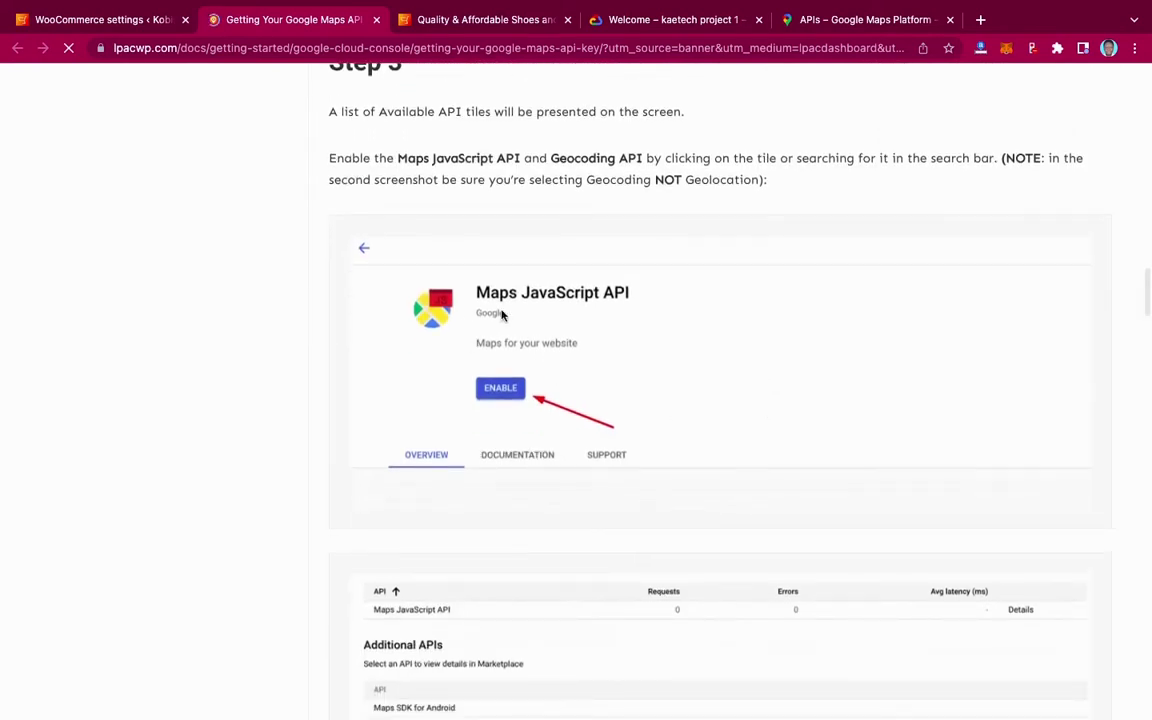
scroll(658, 409, "down", 15)
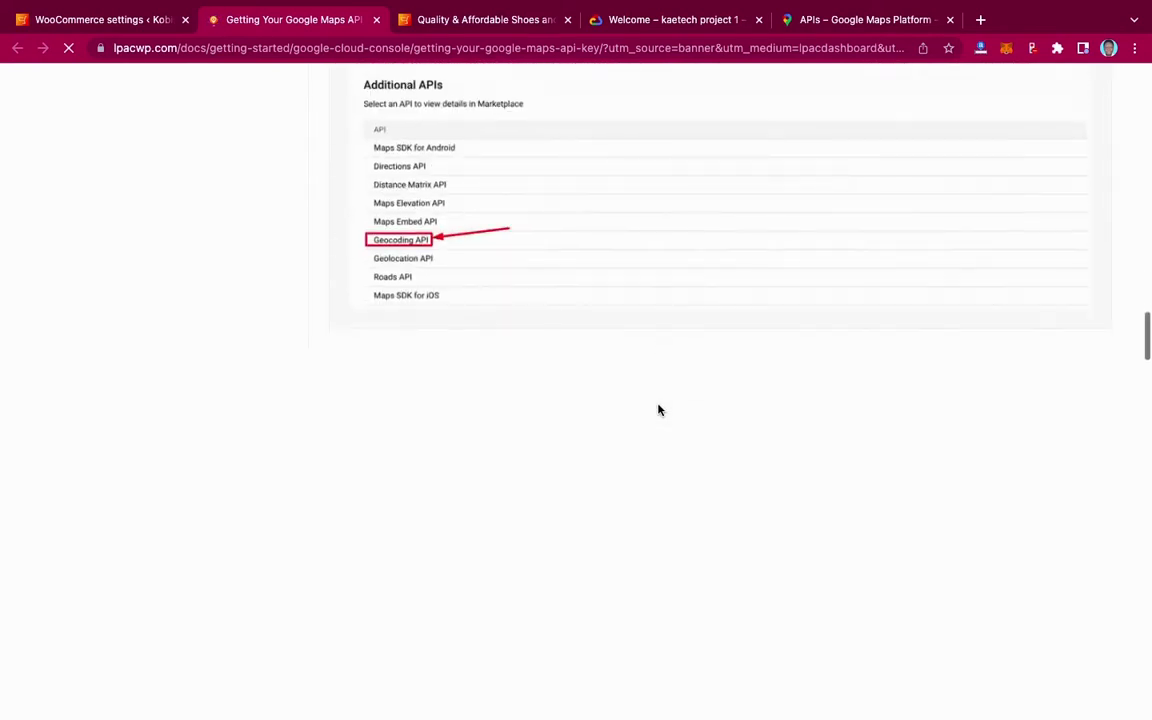
scroll(658, 406, "down", 1)
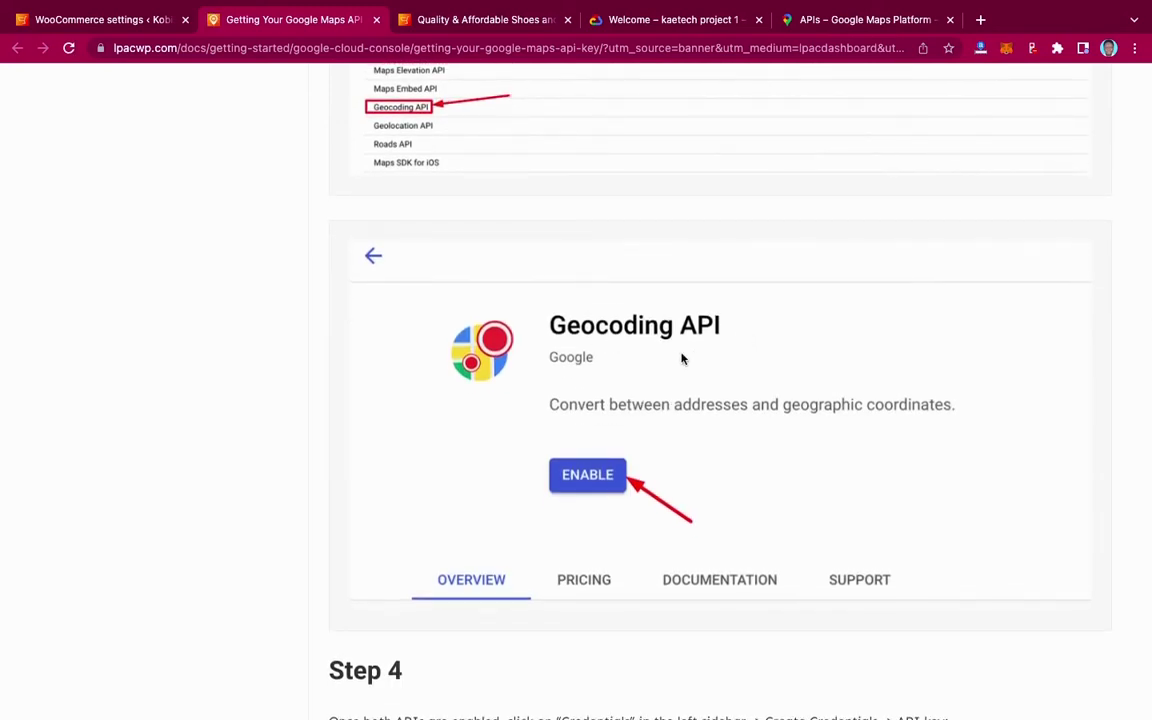
scroll(648, 345, "down", 1)
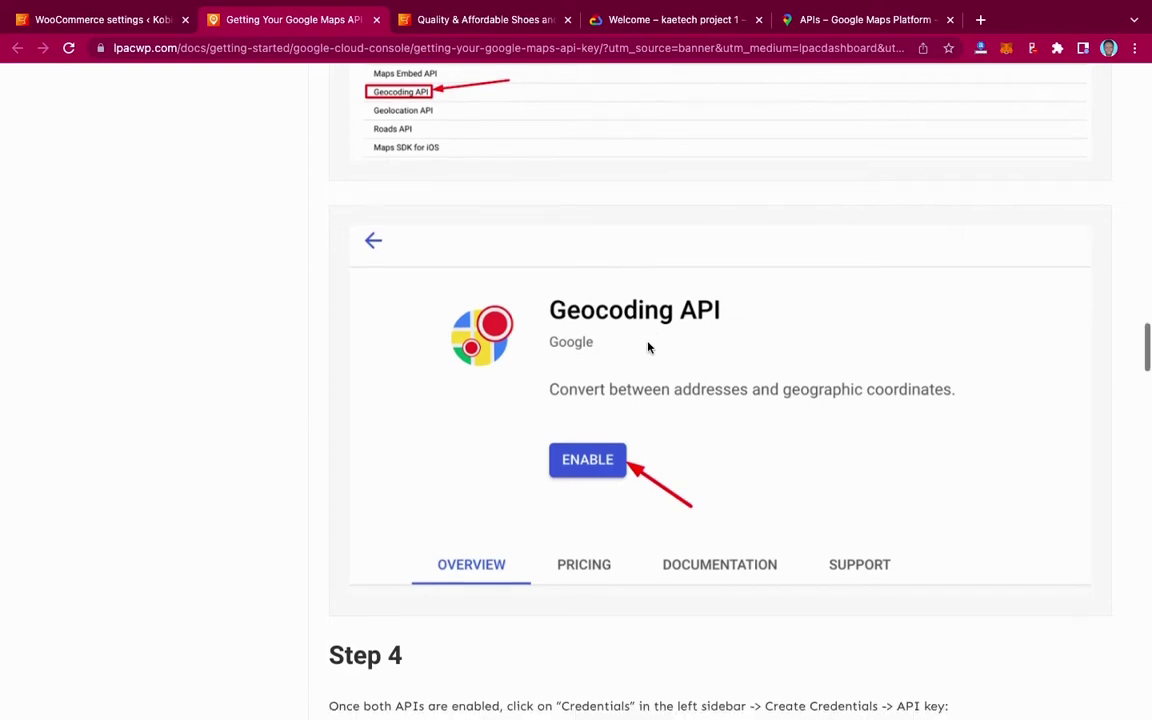
scroll(648, 347, "down", 4)
scroll(648, 347, "up", 1)
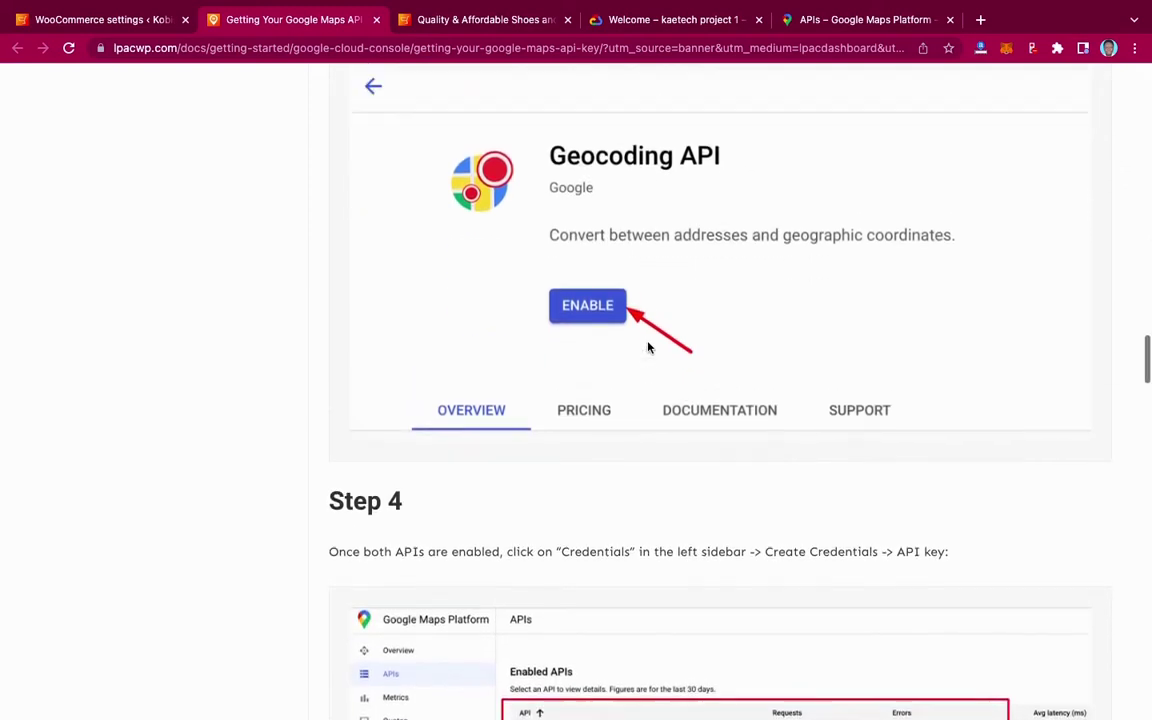
scroll(648, 347, "up", 4)
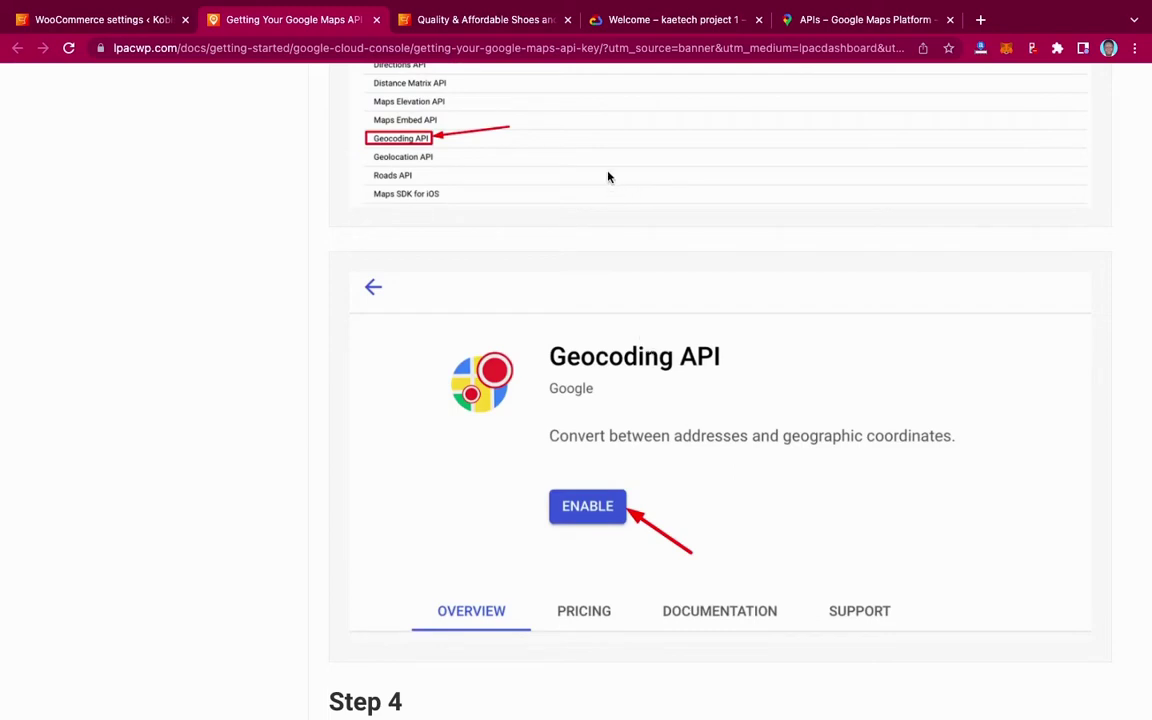
Step: Open the Google Maps Platform credentials page for the project and read Step 4 of the guide on creating an API key
left_click(829, 21)
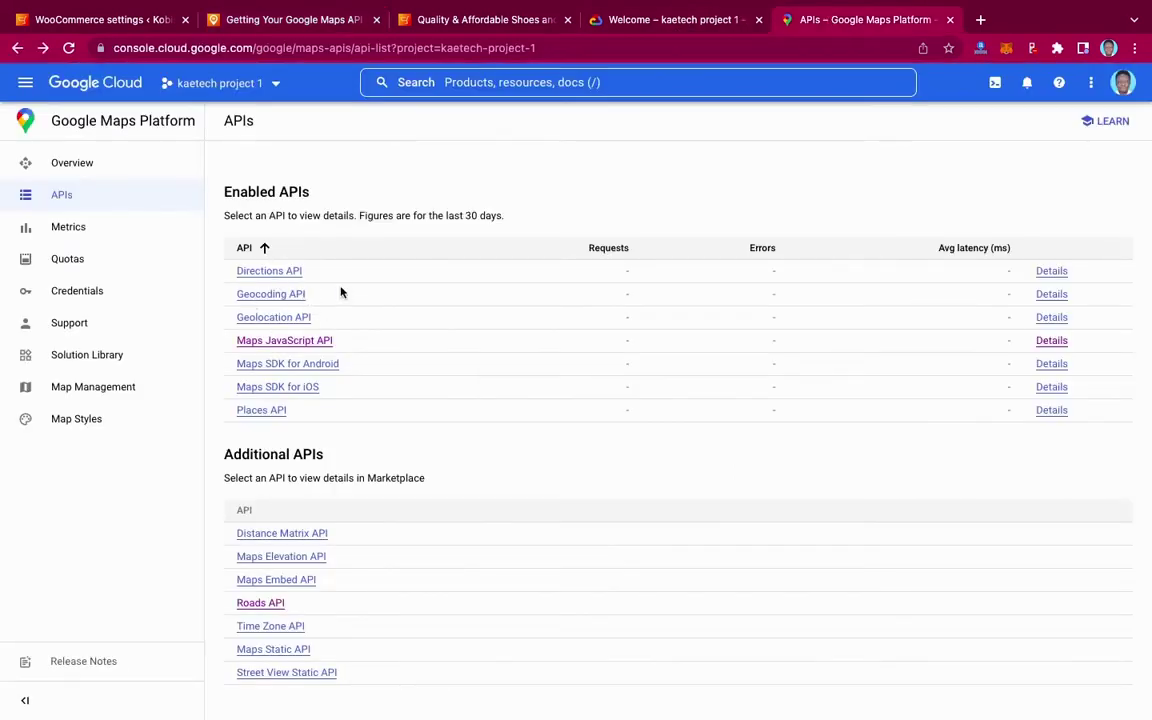
left_click(85, 292)
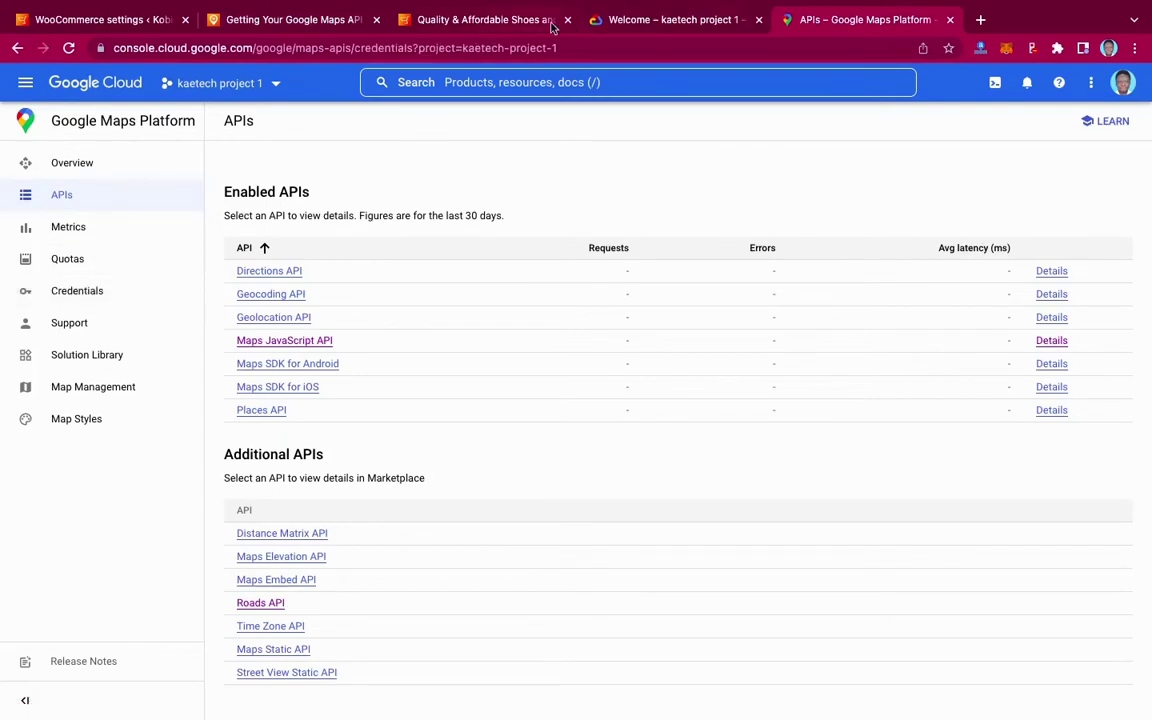
left_click(304, 25)
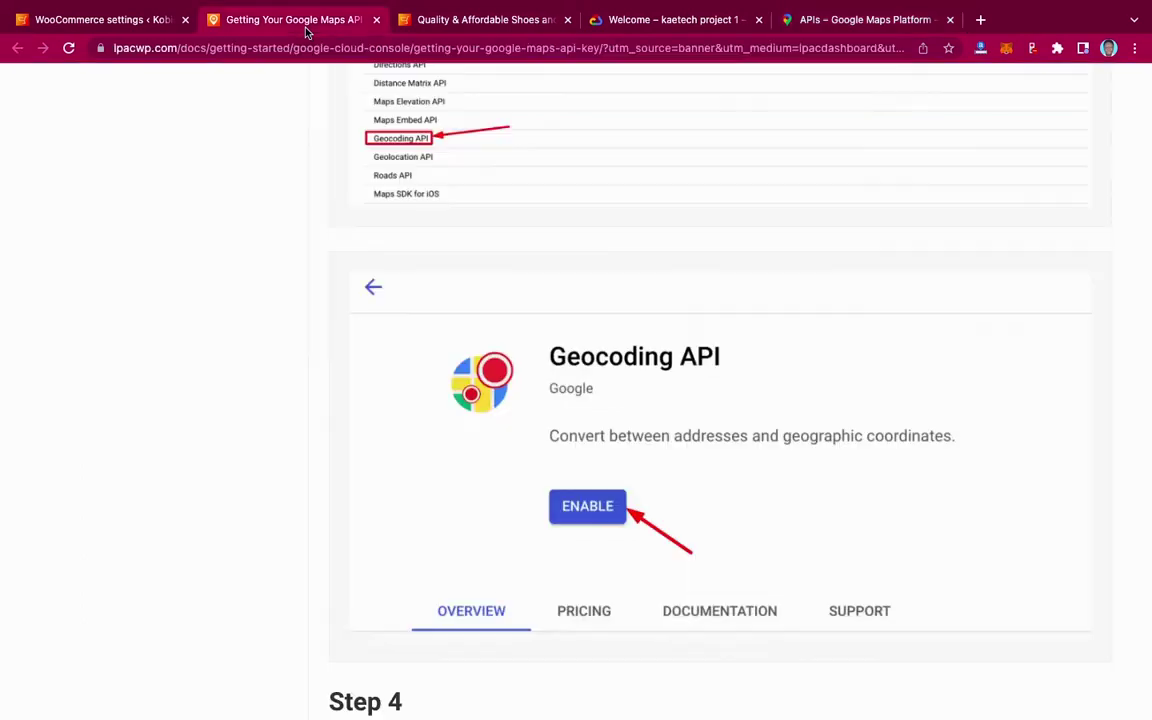
scroll(718, 314, "down", 5)
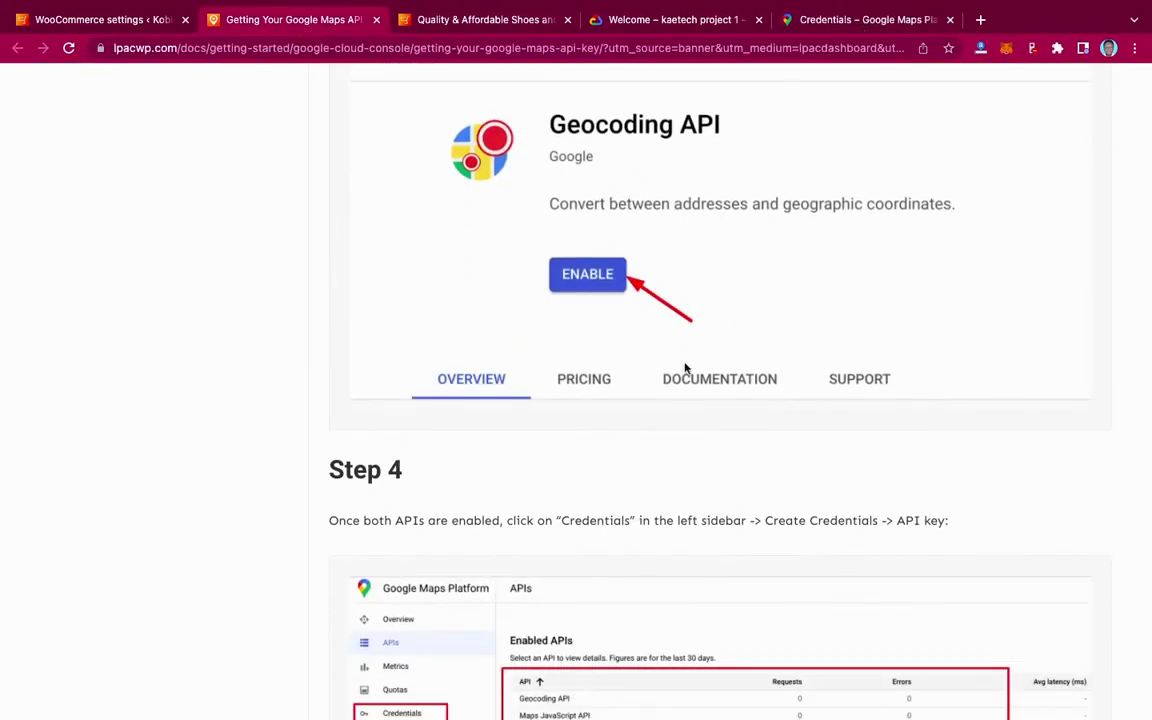
scroll(702, 512, "down", 6)
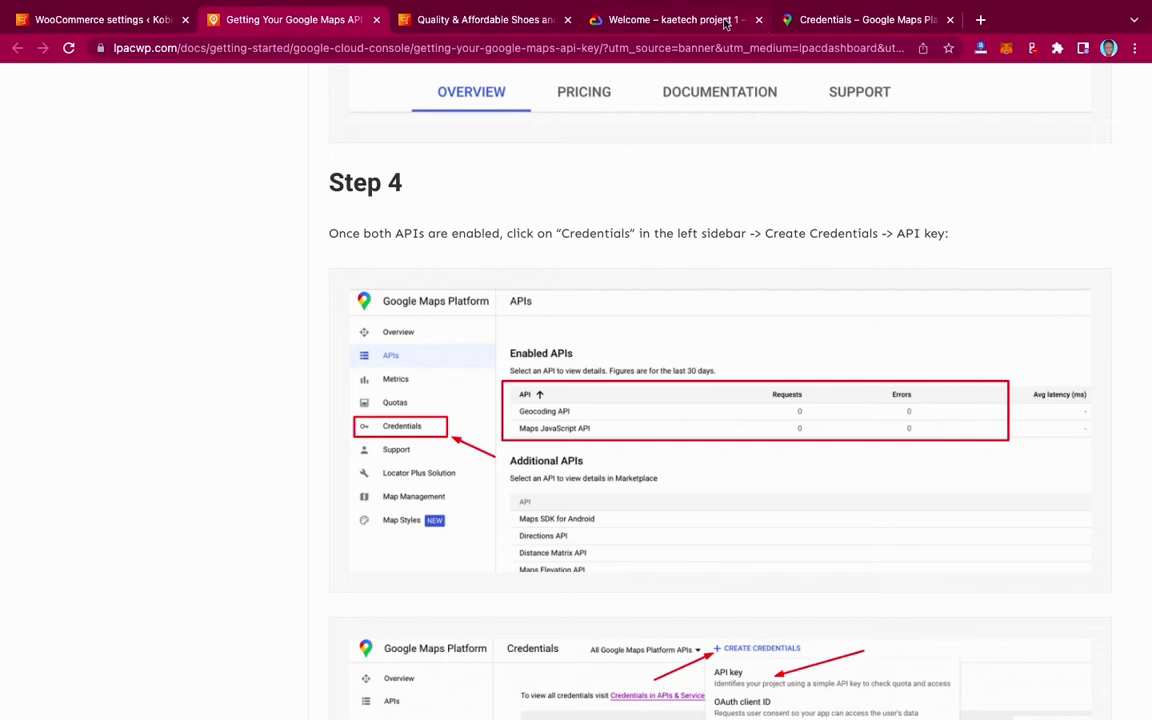
Step: Create a new API key in the Google Maps Platform credentials and copy it
left_click(846, 22)
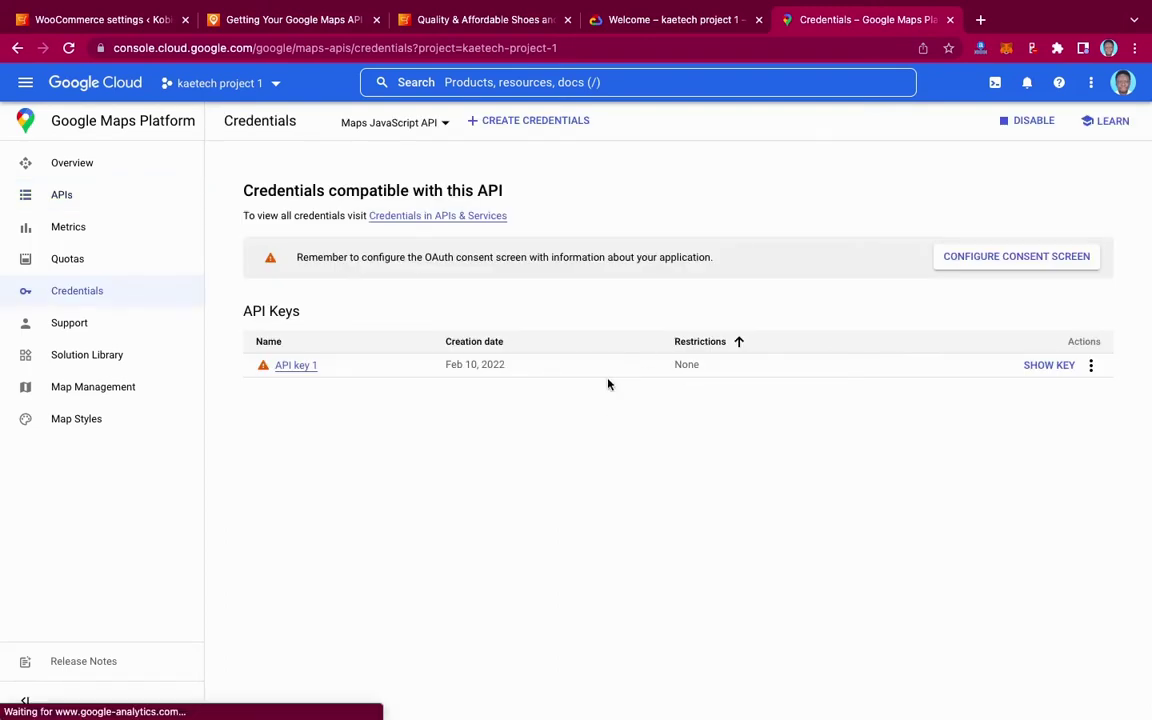
left_click(527, 122)
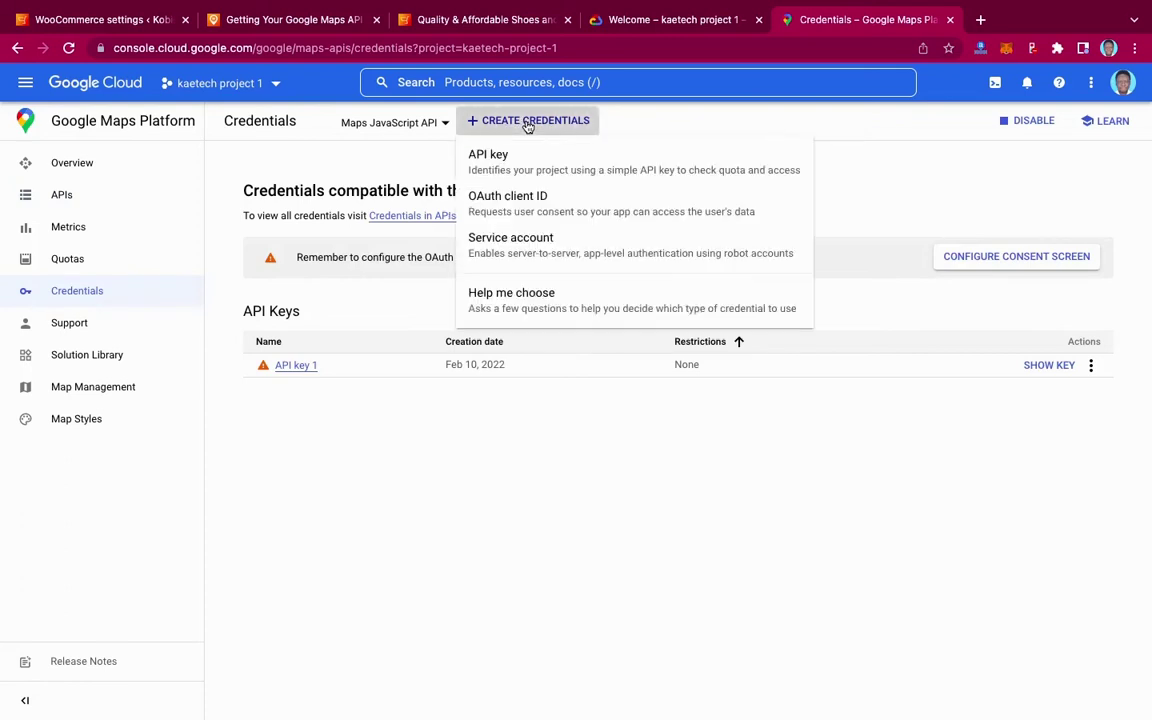
left_click(492, 166)
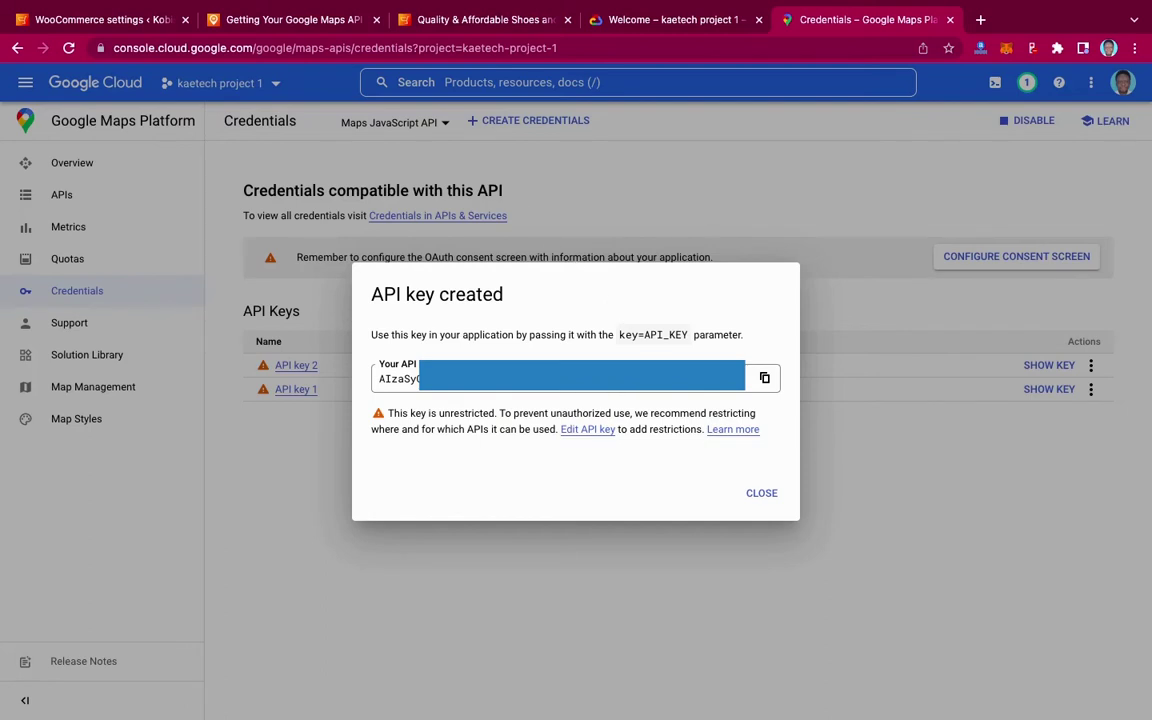
left_click(764, 378)
Step: Return to the WooCommerce settings and paste the copied API key into the Google Maps API Key field
left_click(122, 22)
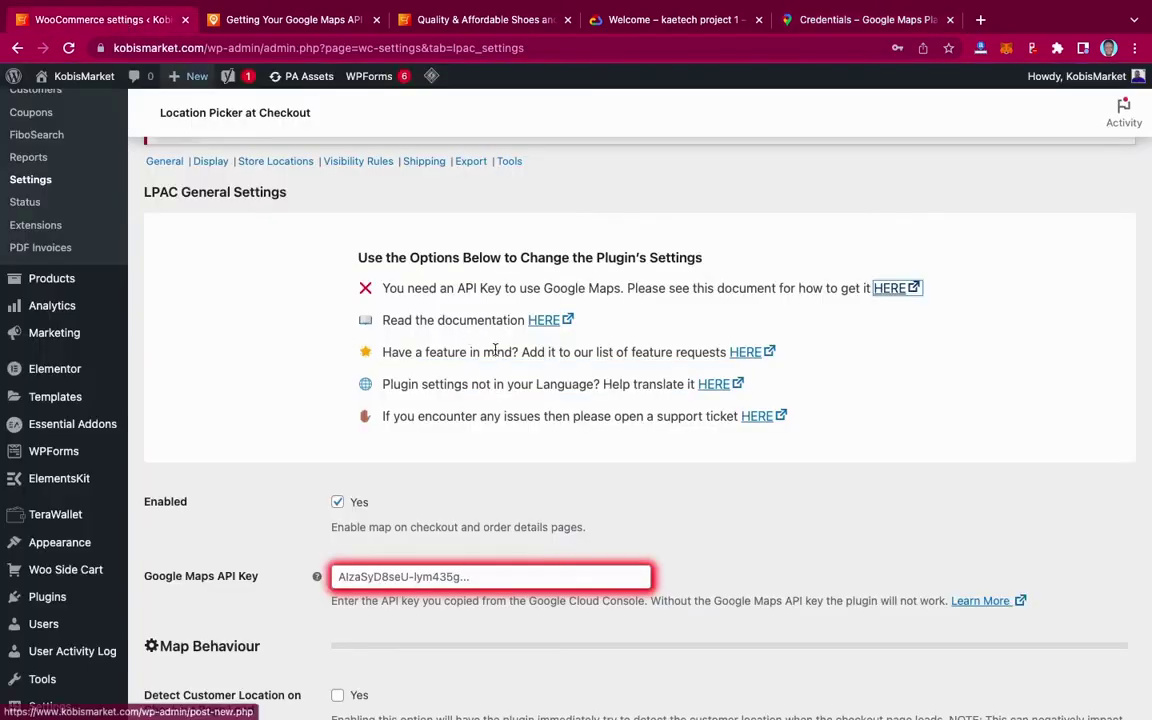
scroll(380, 500, "down", 3)
left_click(490, 449)
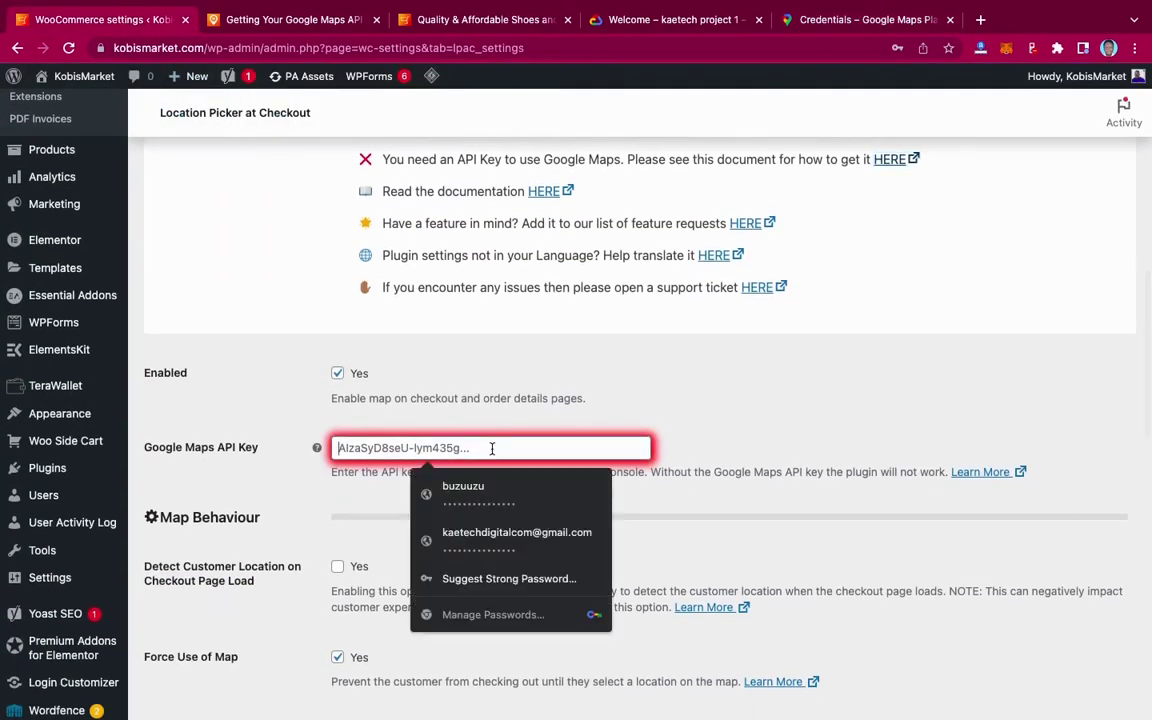
key("ctrl+v")
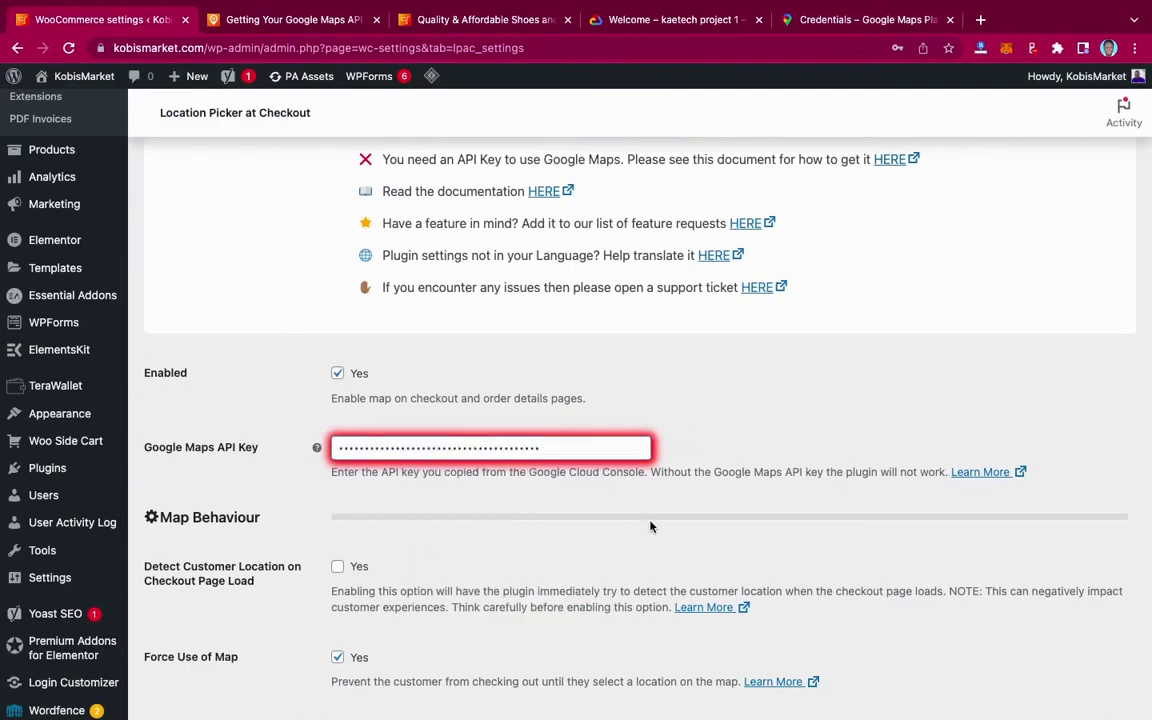
Step: Review the remaining general options from Map Behaviour to Saved Addresses and save the plugin settings
scroll(650, 524, "down", 5)
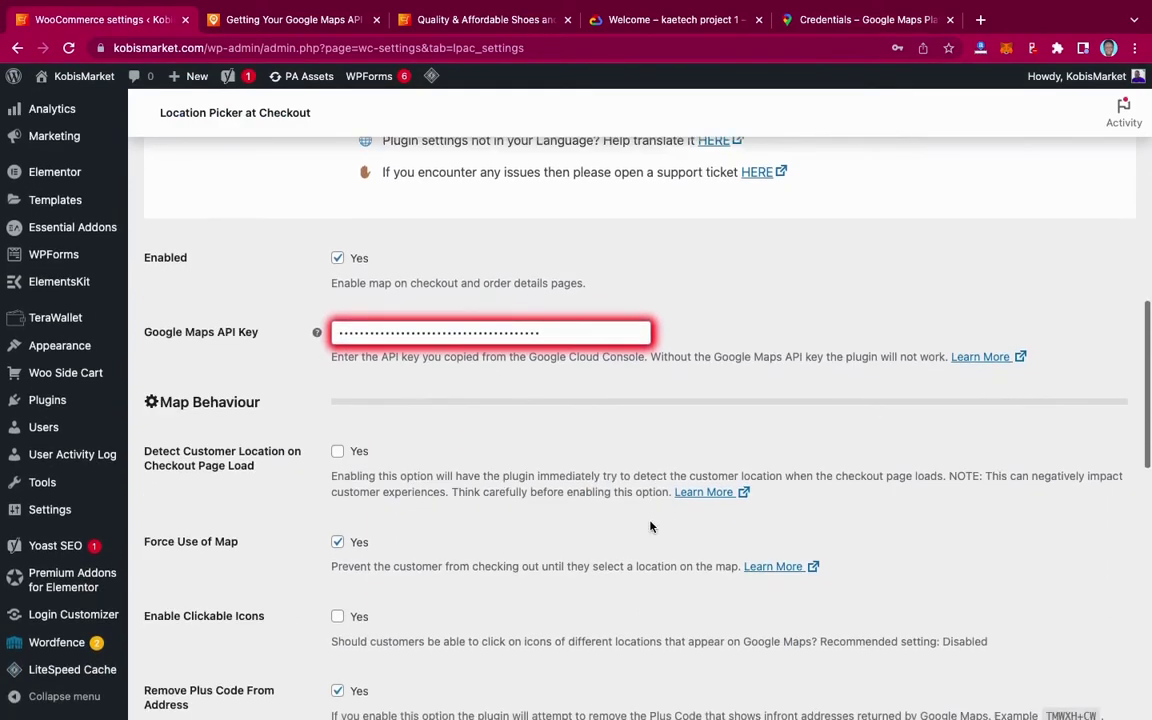
scroll(650, 521, "down", 1)
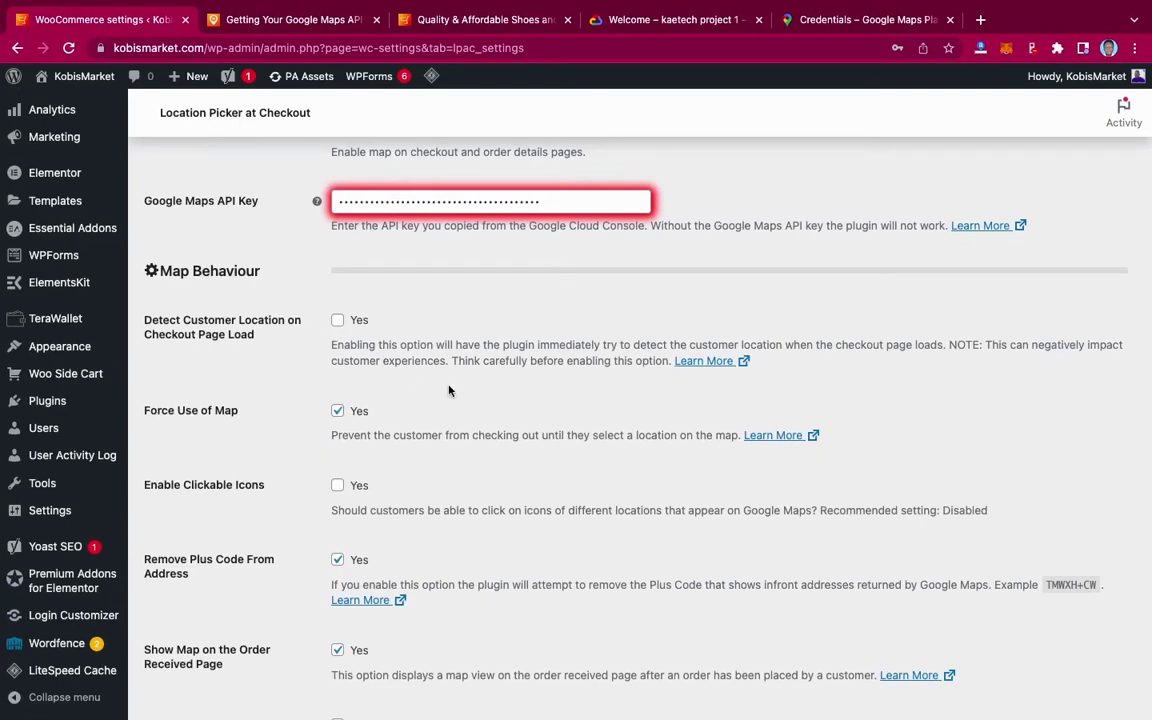
scroll(449, 390, "down", 3)
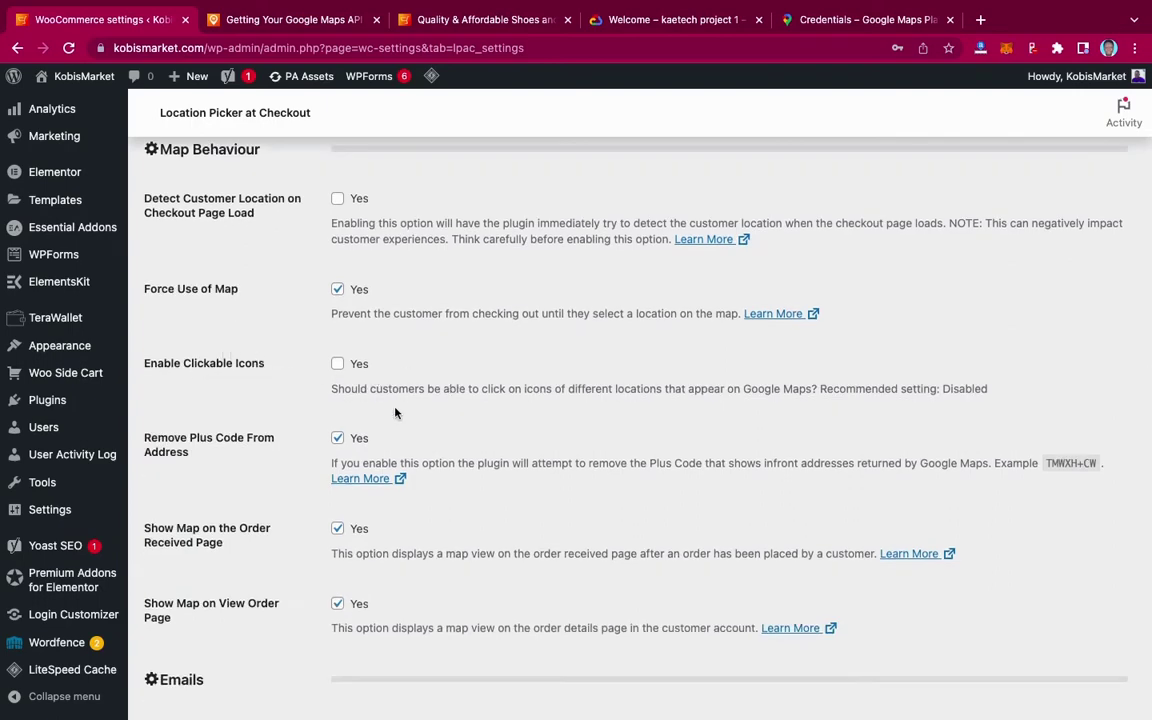
scroll(393, 411, "down", 3)
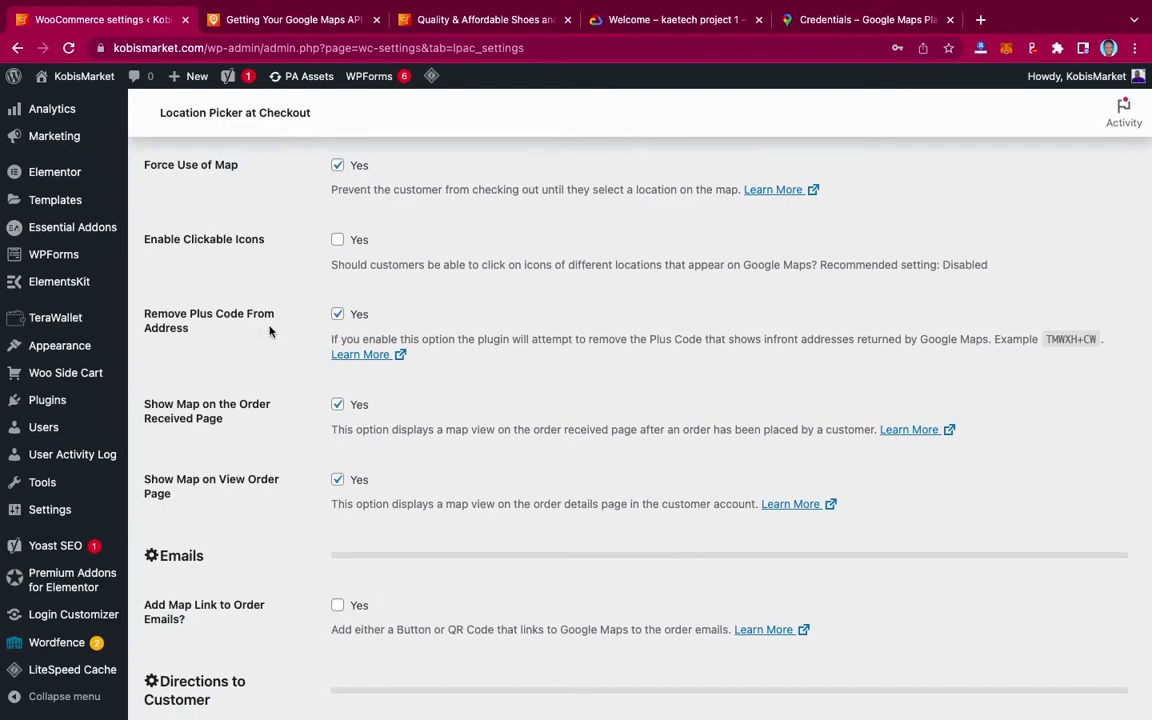
scroll(449, 436, "down", 7)
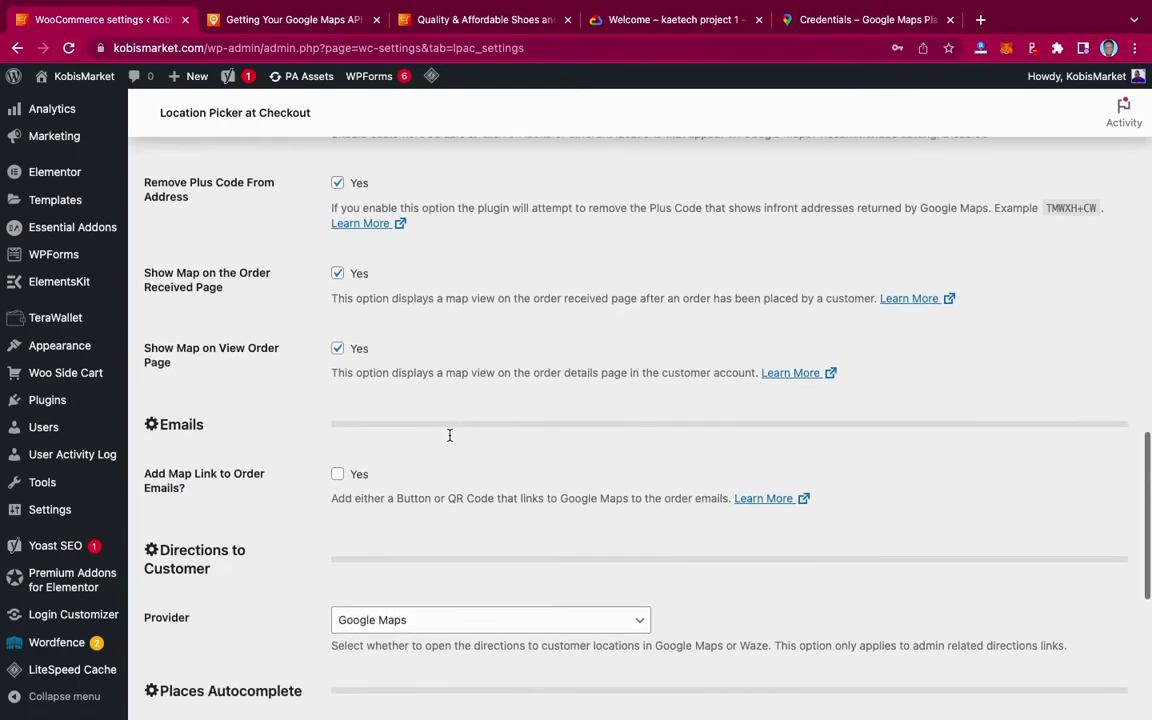
scroll(449, 440, "down", 6)
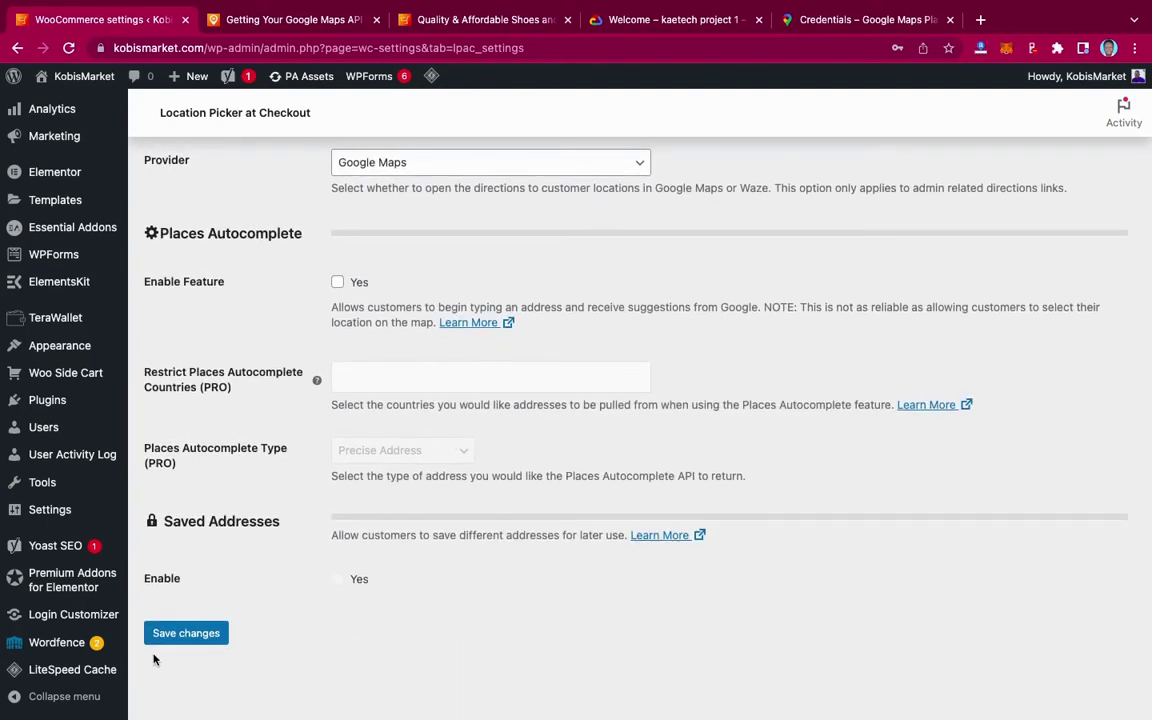
left_click(181, 637)
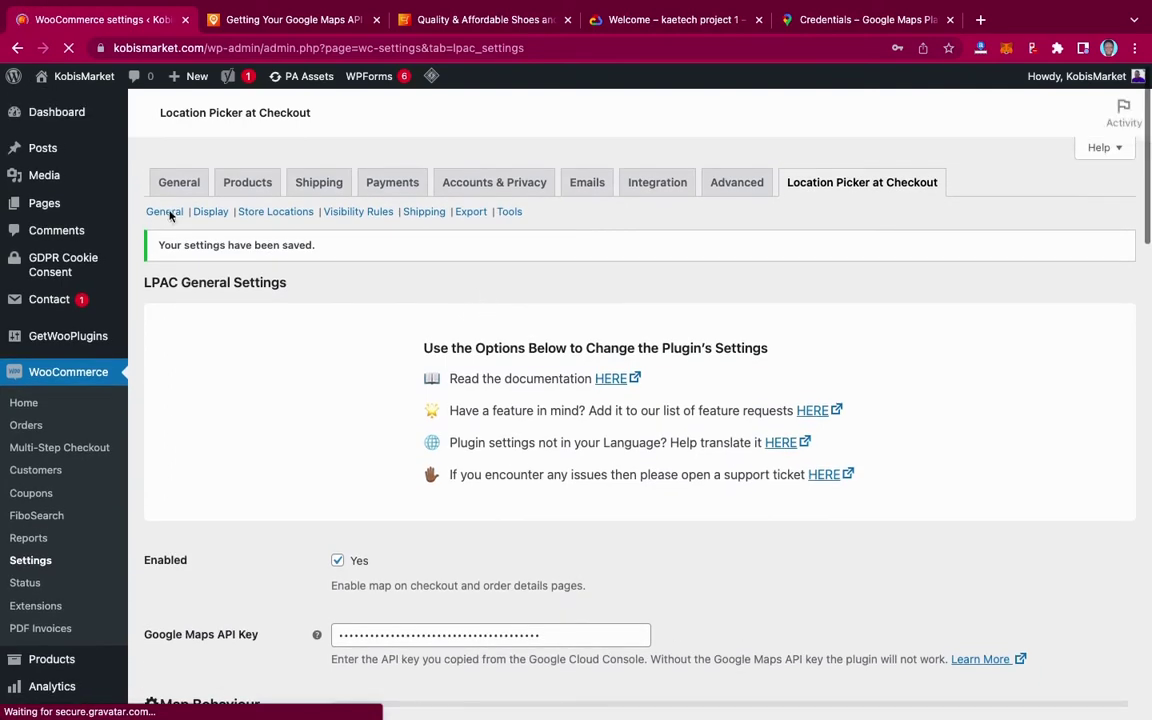
Step: Dismiss the browser's password update offer and review the General section of the Location Picker at Checkout settings
scroll(170, 220, "down", 4)
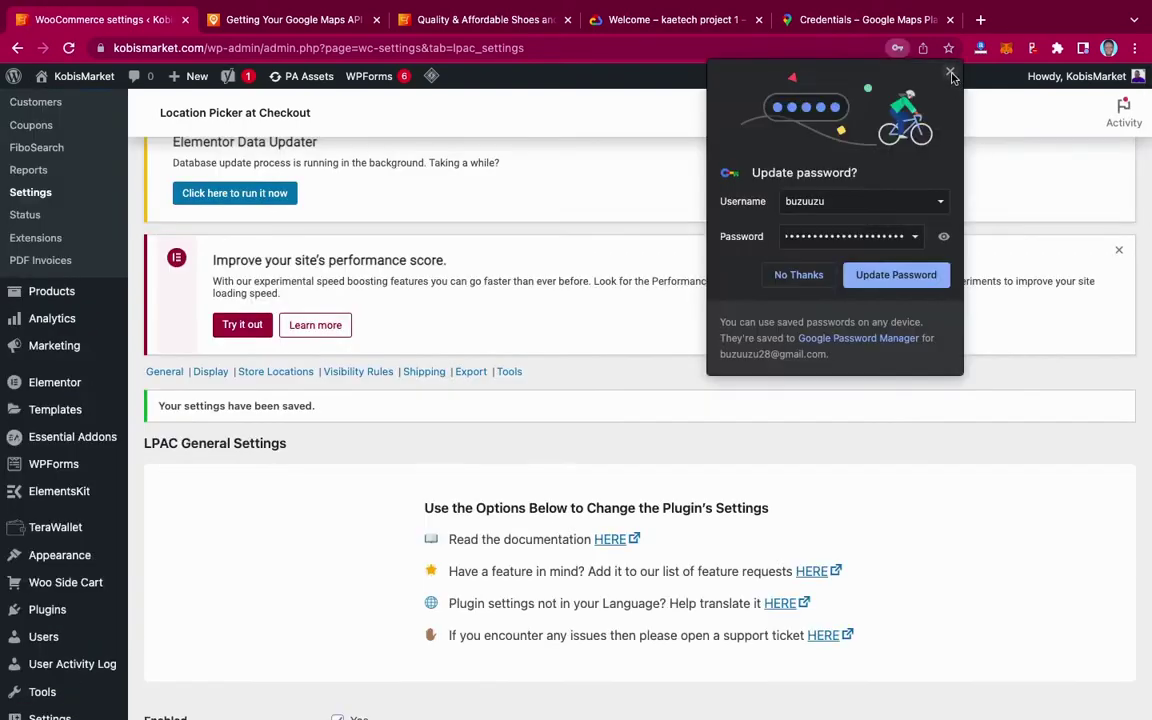
left_click(949, 73)
scroll(411, 291, "down", 3)
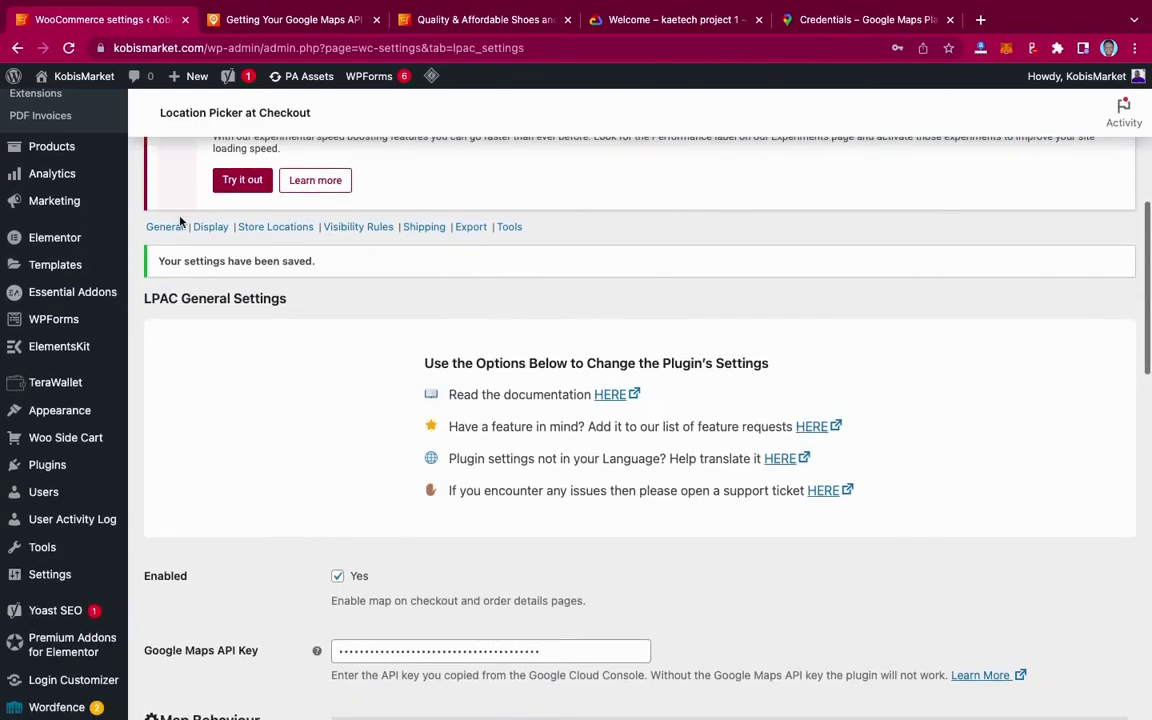
left_click(162, 229)
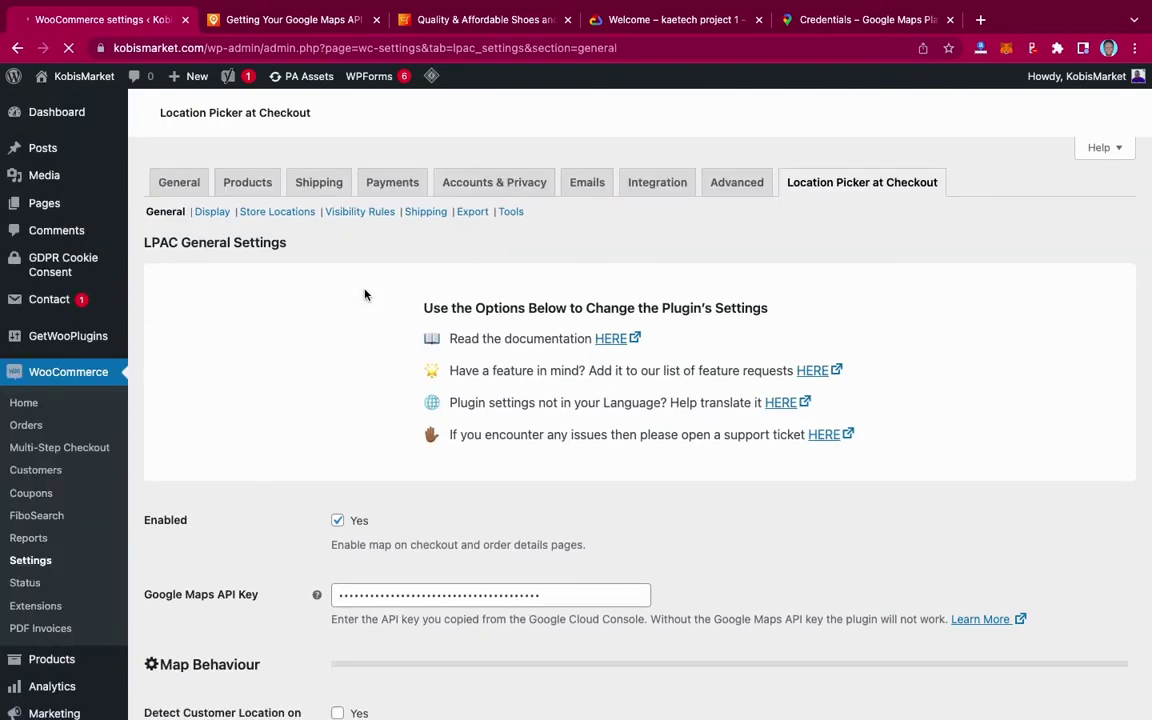
scroll(365, 294, "down", 5)
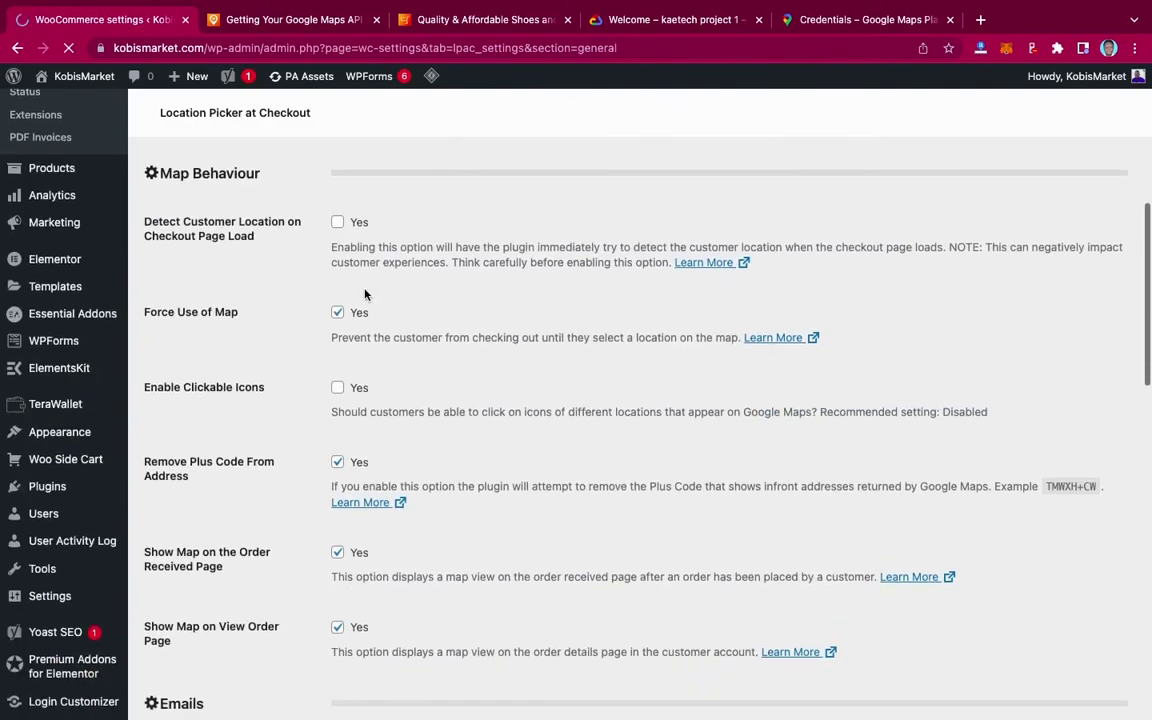
scroll(365, 294, "down", 7)
scroll(365, 294, "up", 10)
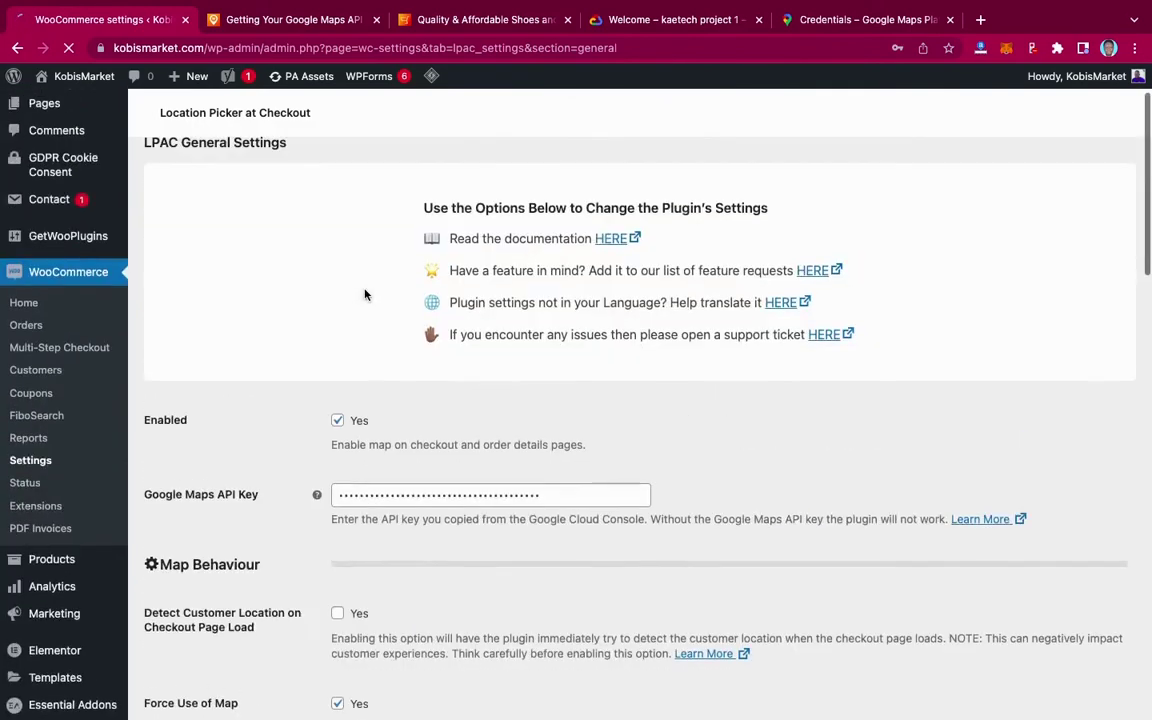
scroll(365, 294, "up", 2)
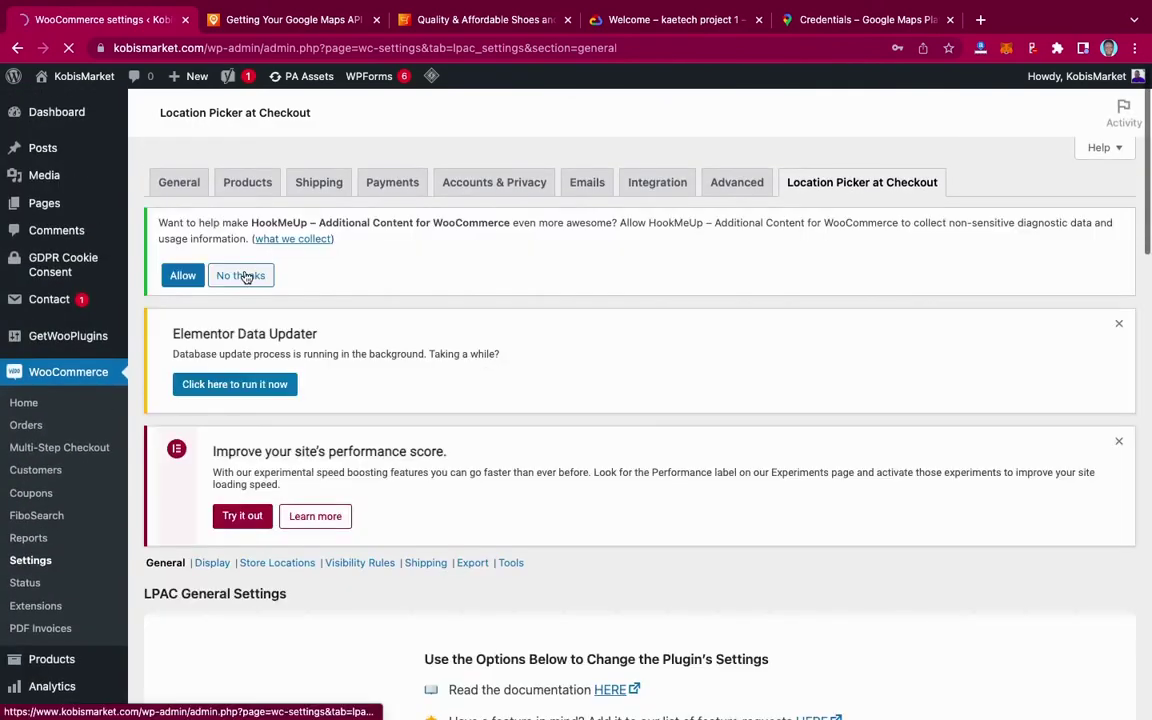
Step: Open the plugin's Display settings and set the map's position on the checkout page to Shipping Address Area - Bottom
scroll(290, 372, "down", 2)
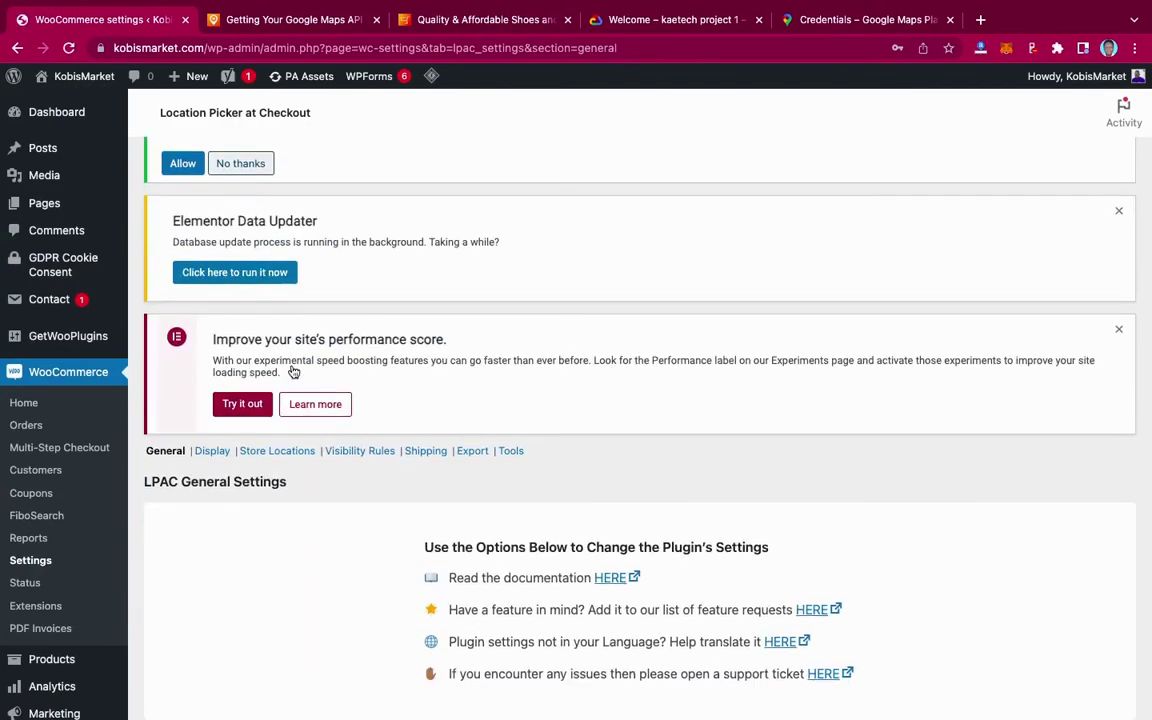
scroll(293, 372, "down", 1)
left_click(211, 341)
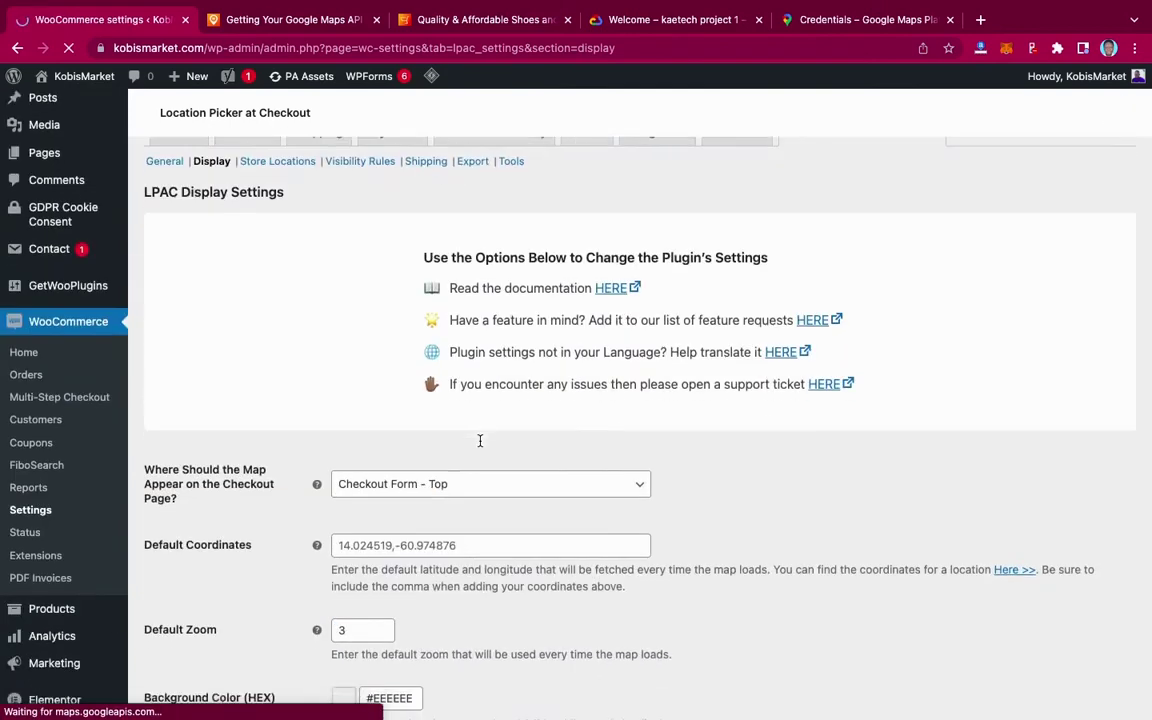
scroll(480, 440, "down", 5)
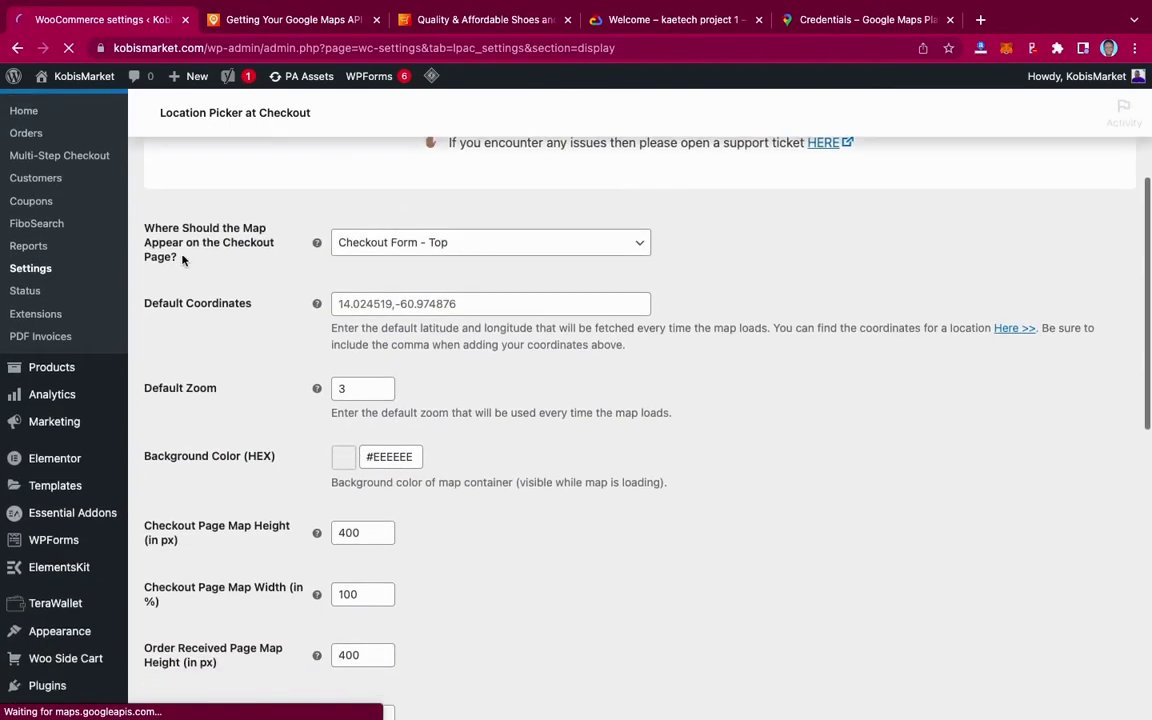
scroll(281, 469, "down", 3)
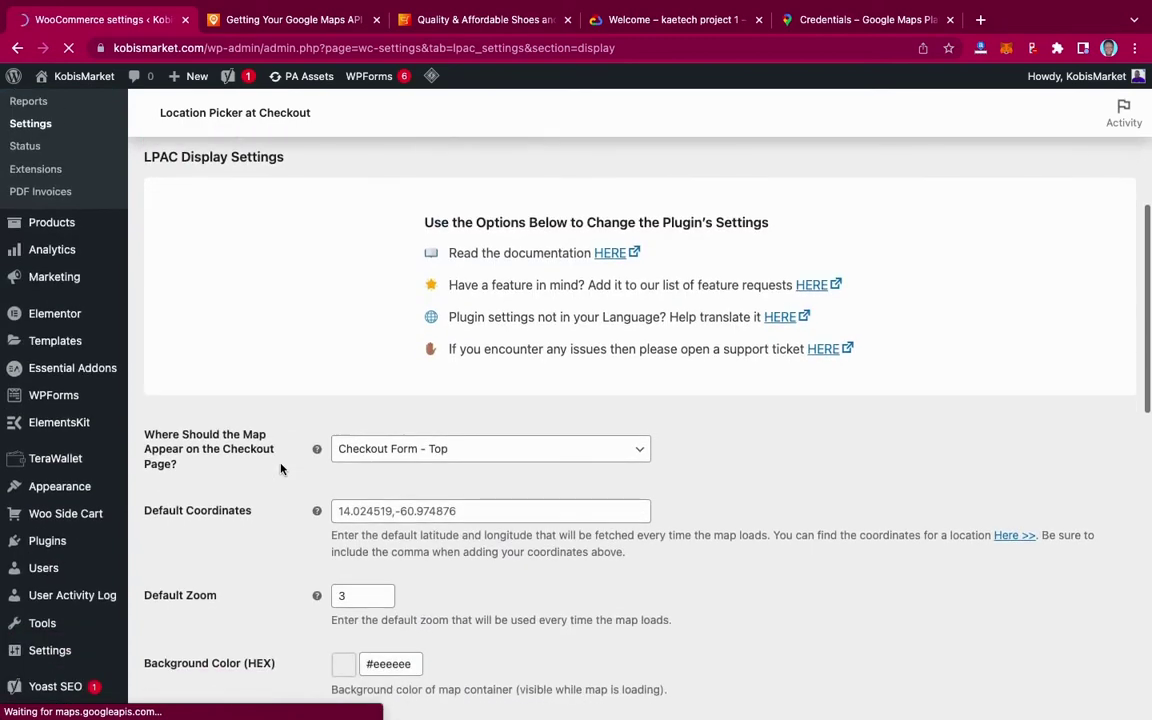
scroll(257, 463, "down", 6)
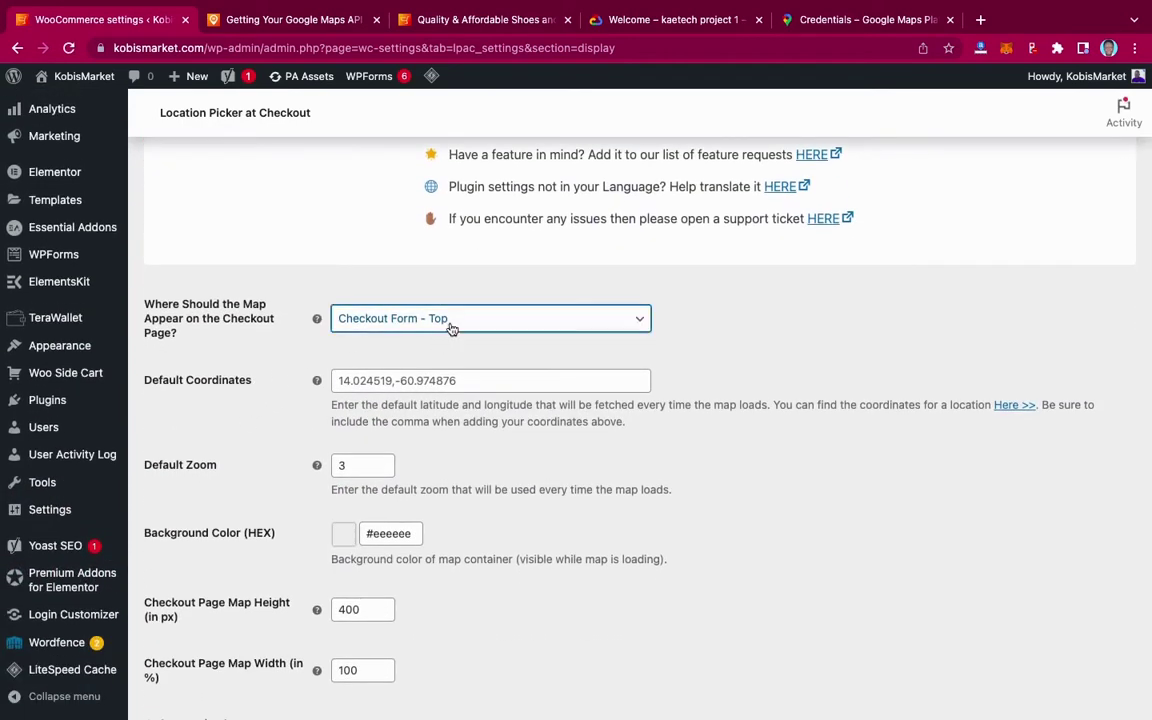
left_click(451, 327)
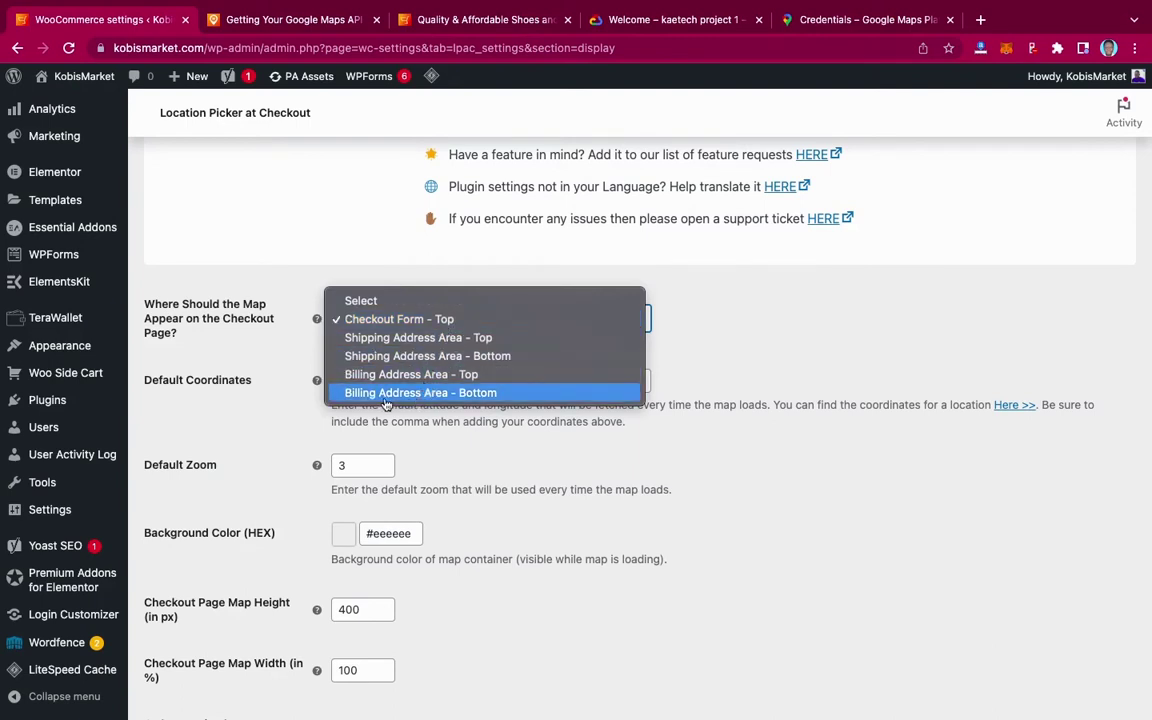
left_click(441, 358)
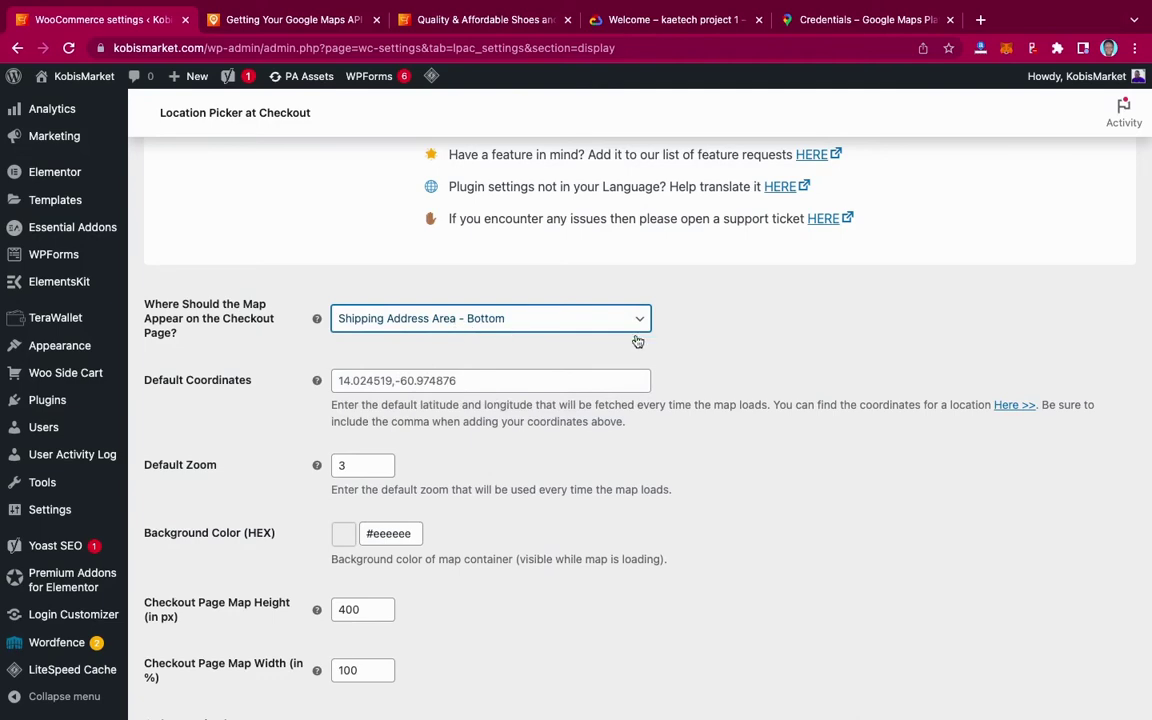
Step: Review the remaining display options from Default Coordinates to Marker Icon and save the display settings
scroll(730, 435, "down", 3)
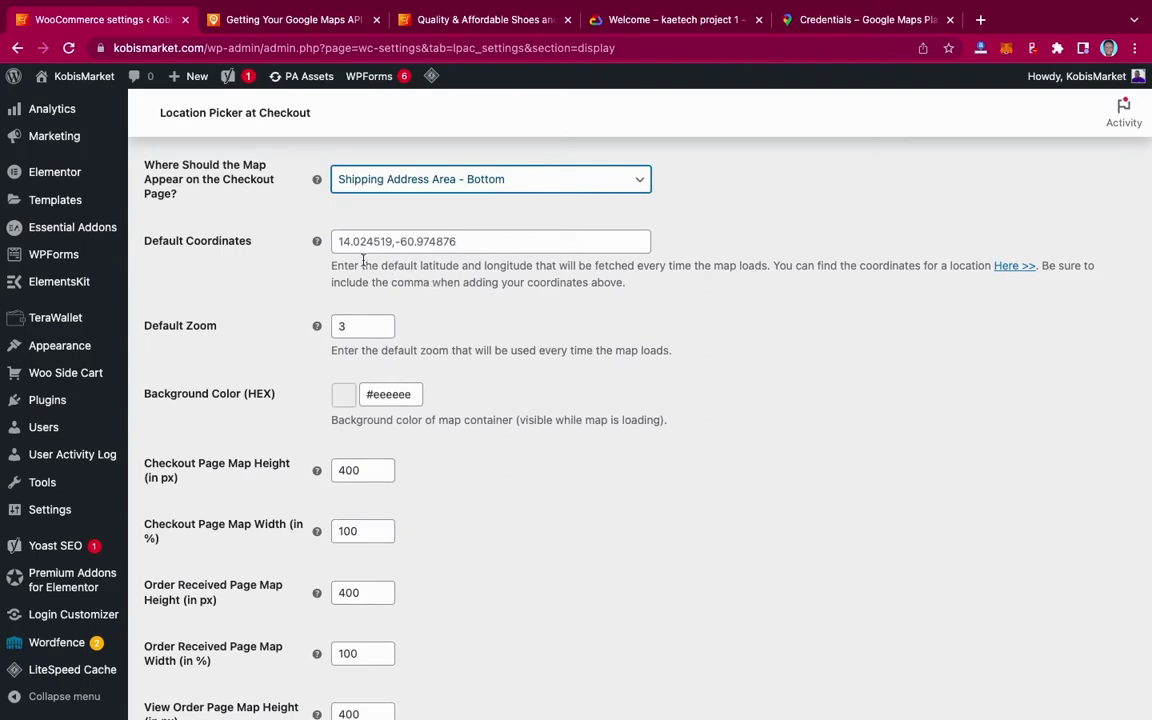
left_click(462, 242)
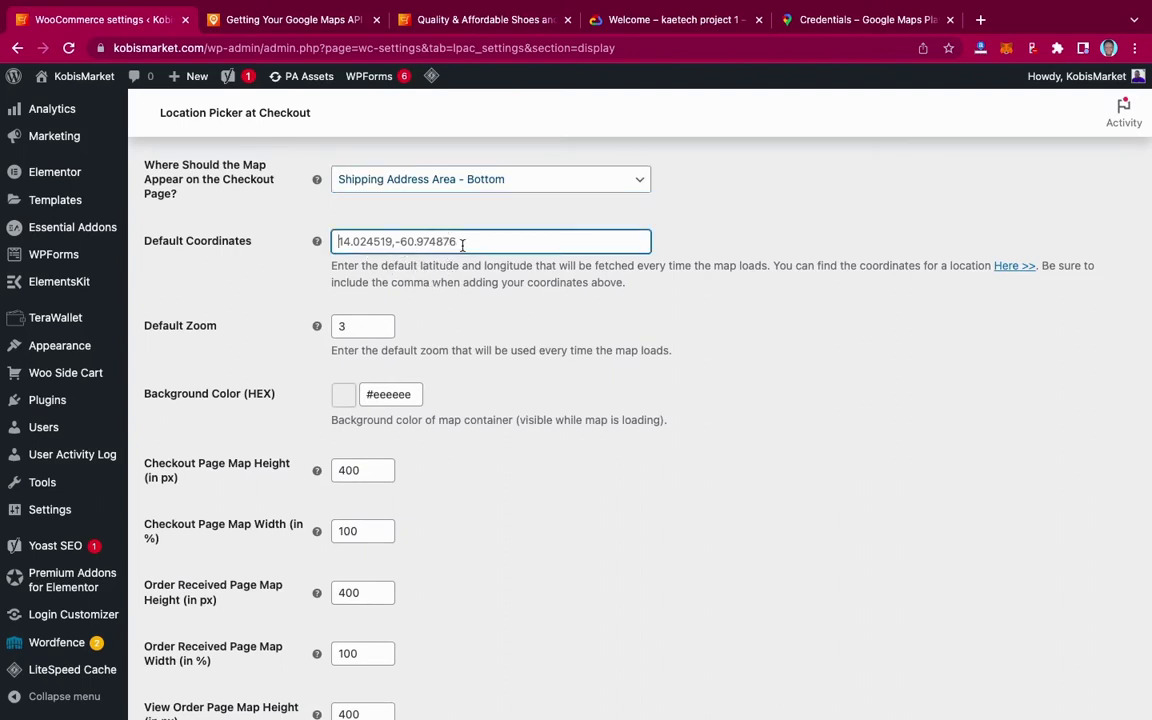
left_click(506, 287)
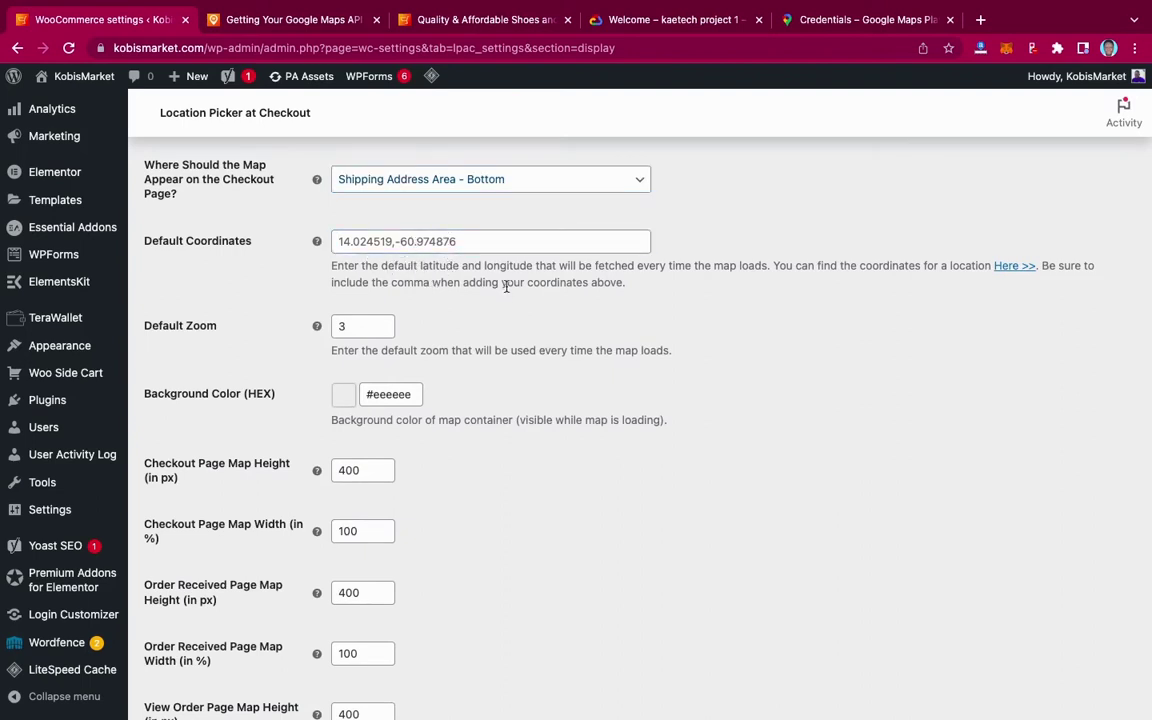
scroll(506, 288, "down", 2)
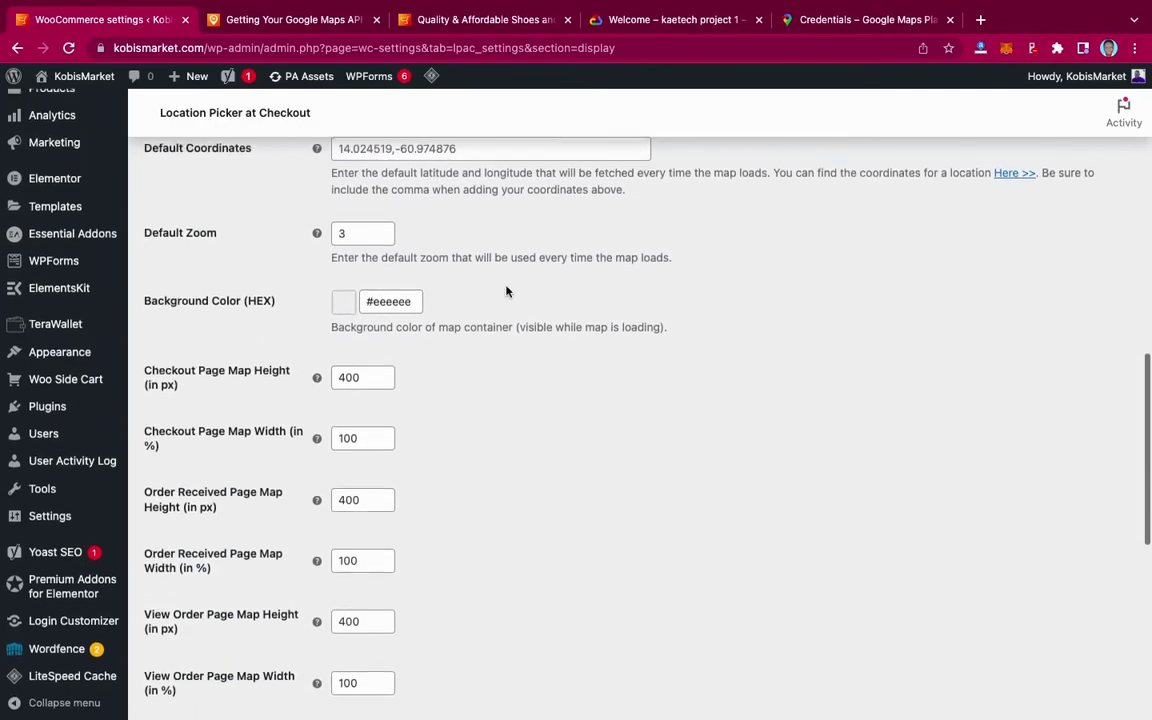
scroll(506, 290, "down", 2)
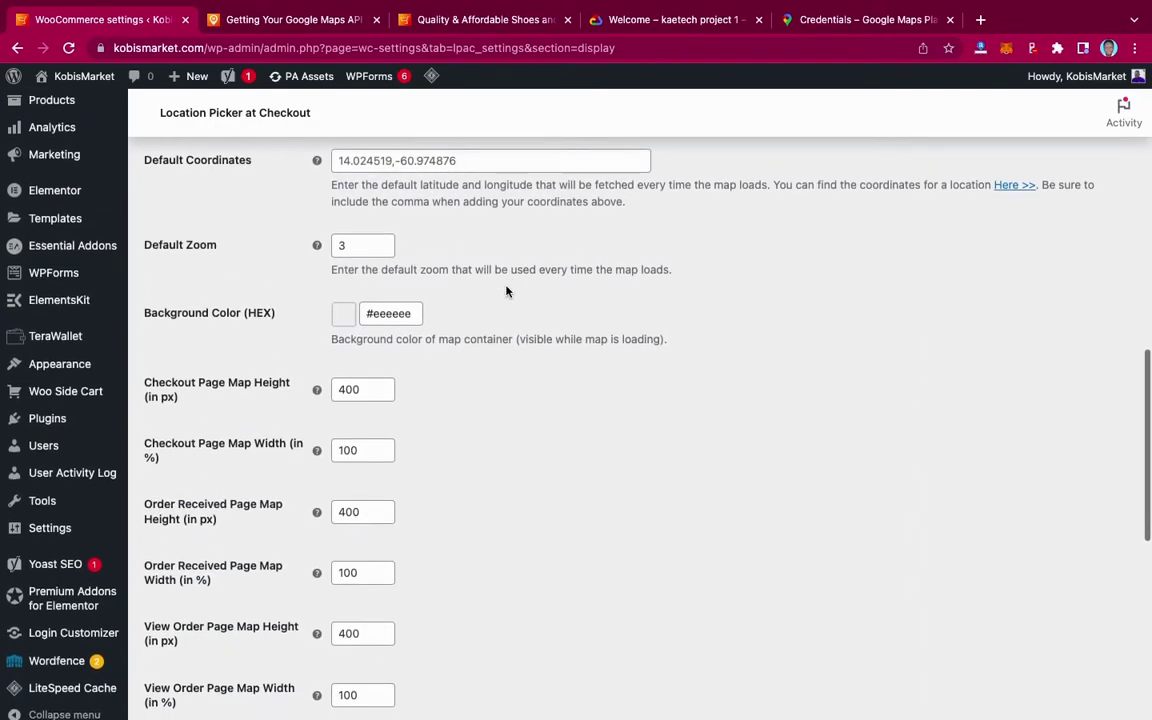
scroll(506, 290, "down", 5)
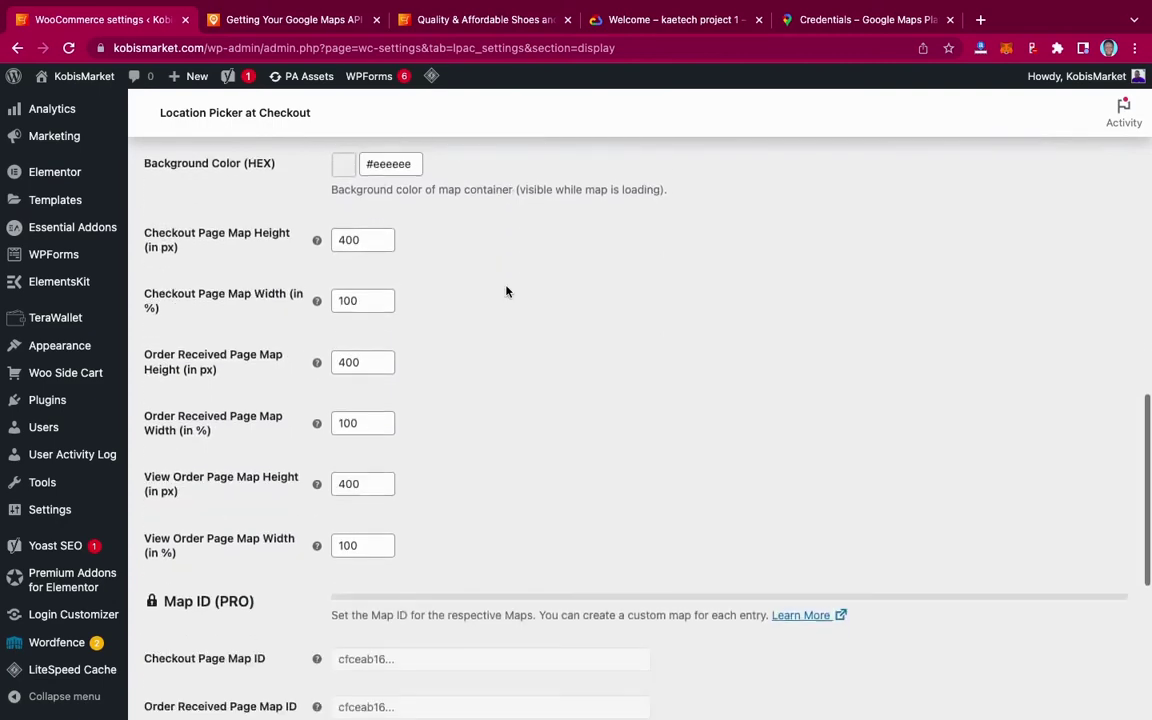
scroll(506, 290, "up", 3)
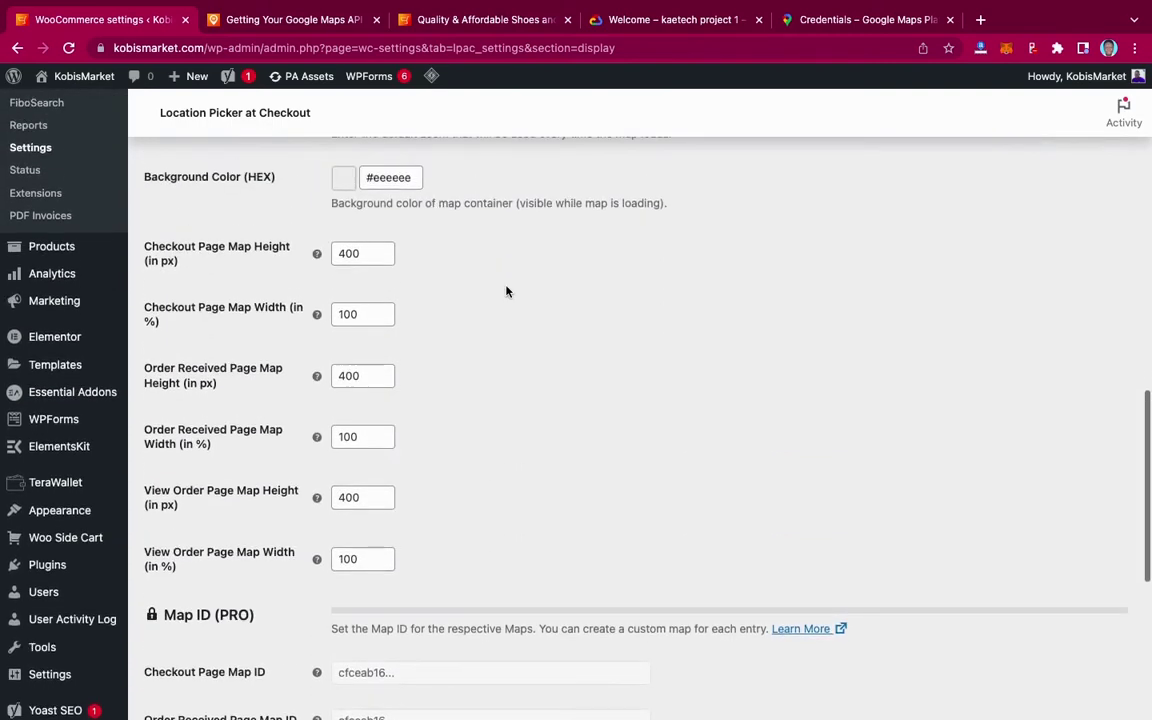
scroll(506, 290, "down", 4)
scroll(506, 291, "down", 6)
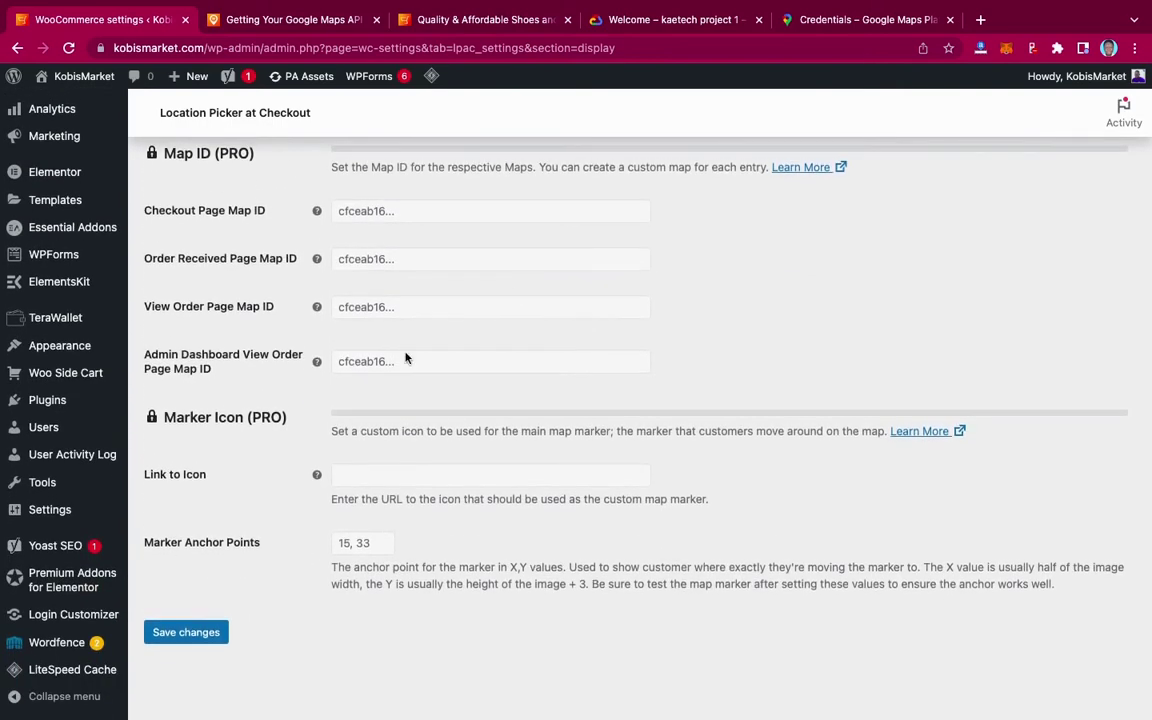
left_click(182, 631)
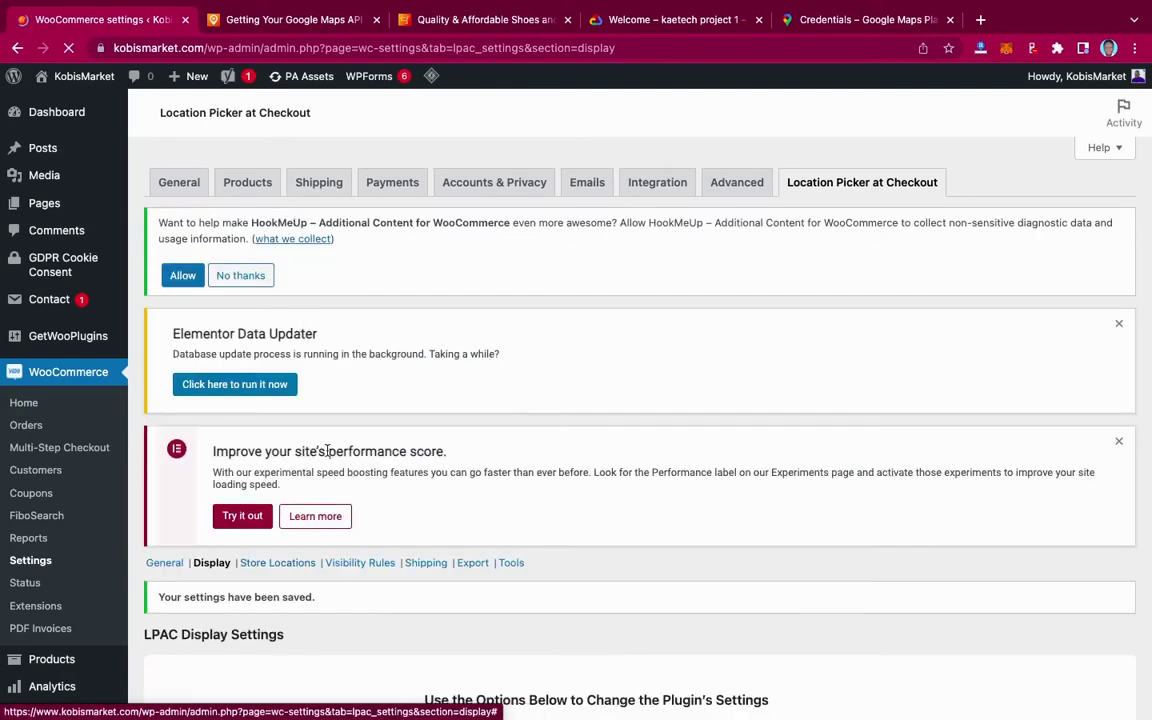
Step: Open the Store Locations section and examine its location fields, map display and store selector options
scroll(325, 452, "down", 5)
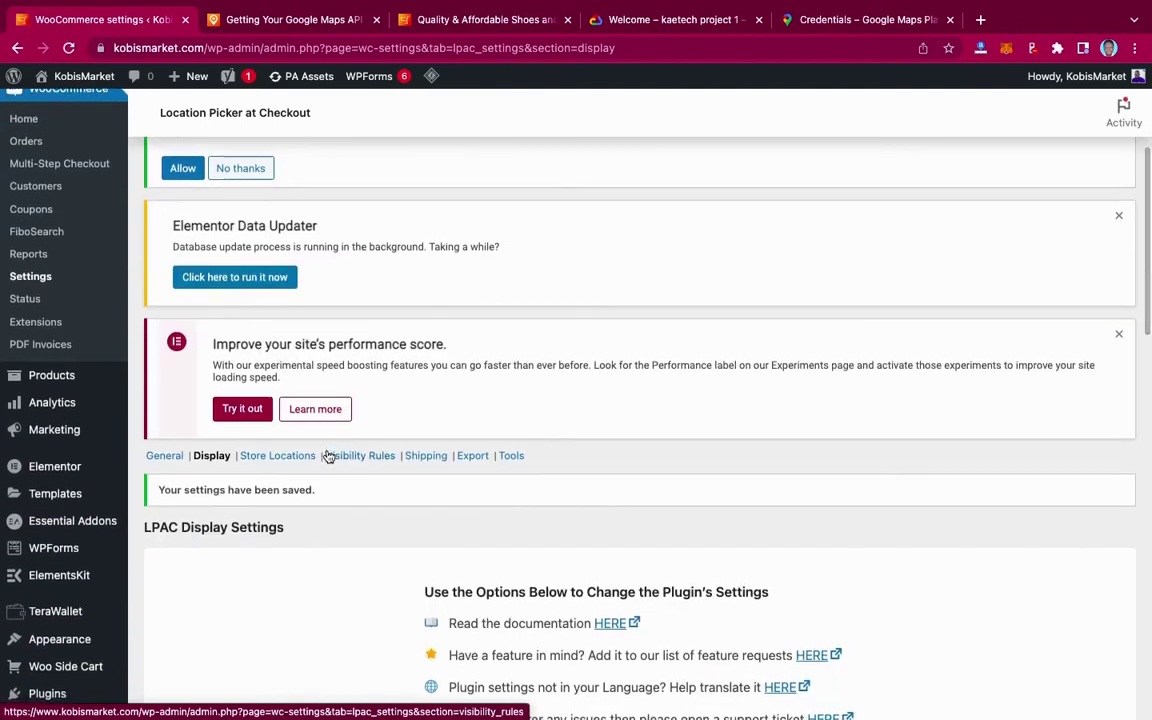
scroll(329, 455, "down", 1)
left_click(288, 415)
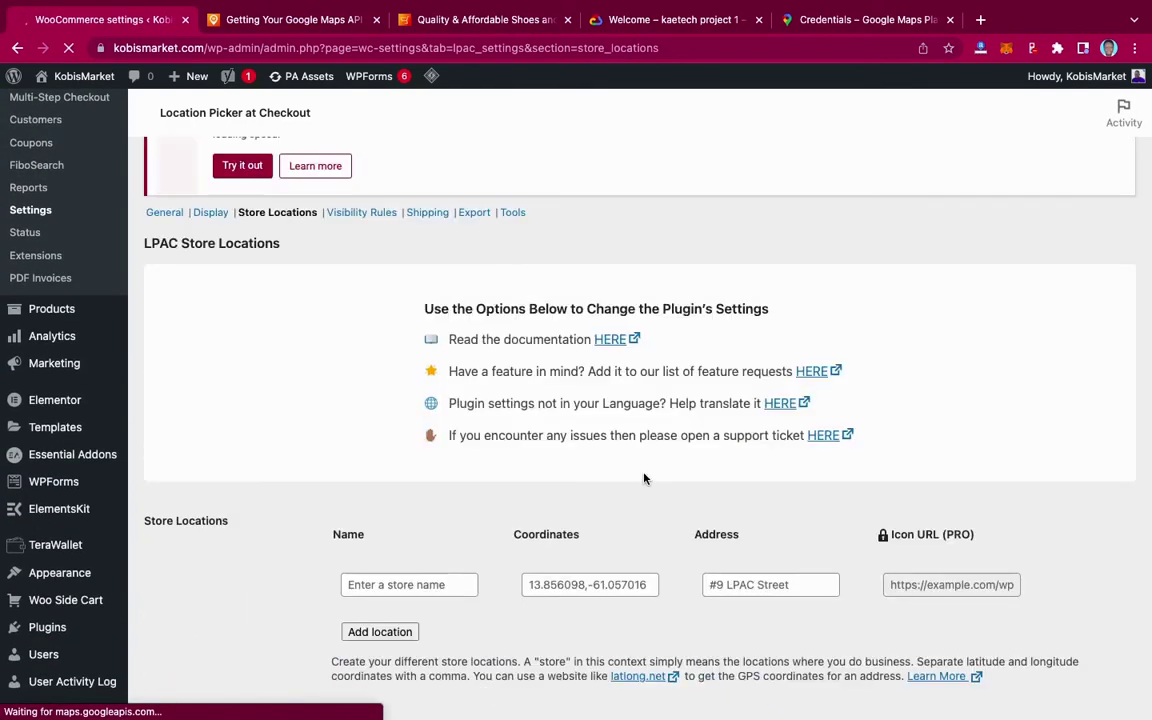
scroll(644, 479, "down", 5)
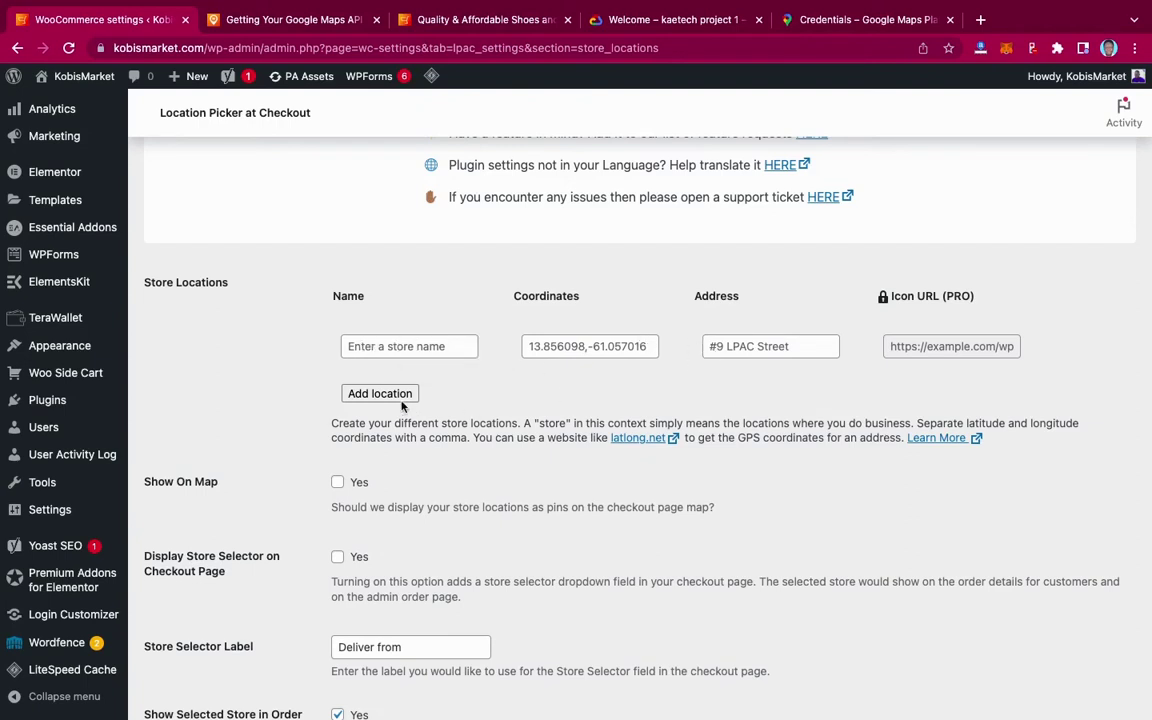
scroll(525, 476, "down", 1)
scroll(525, 476, "down", 1)
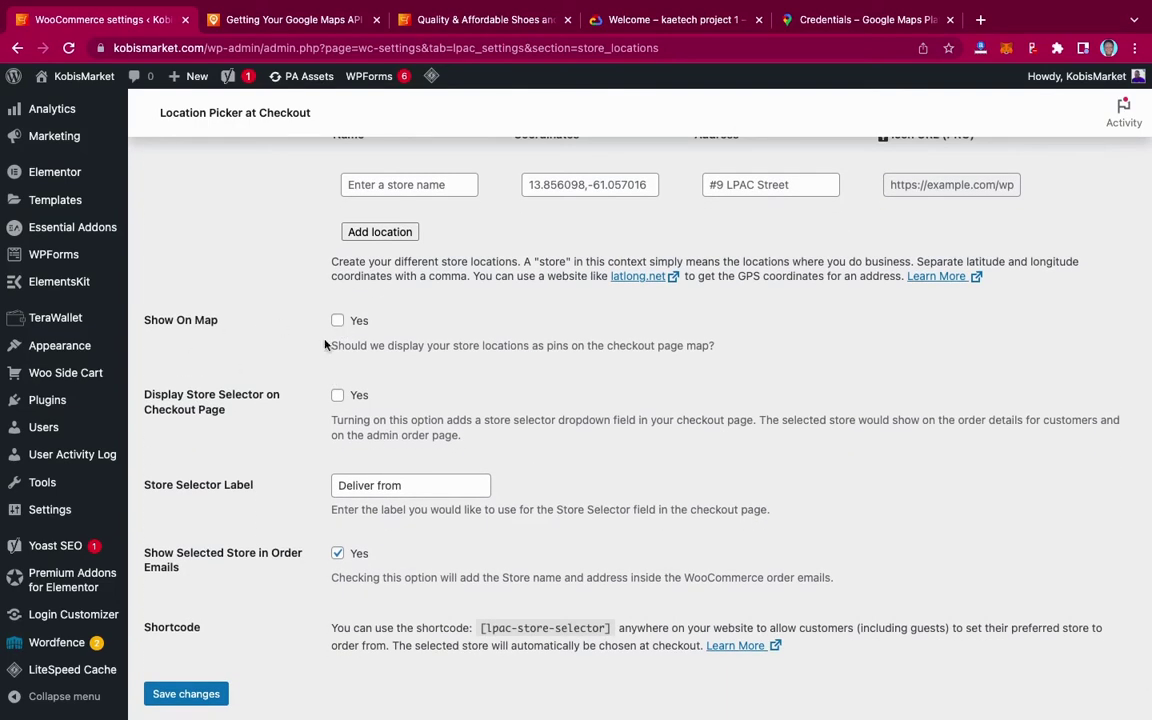
scroll(602, 382, "up", 5)
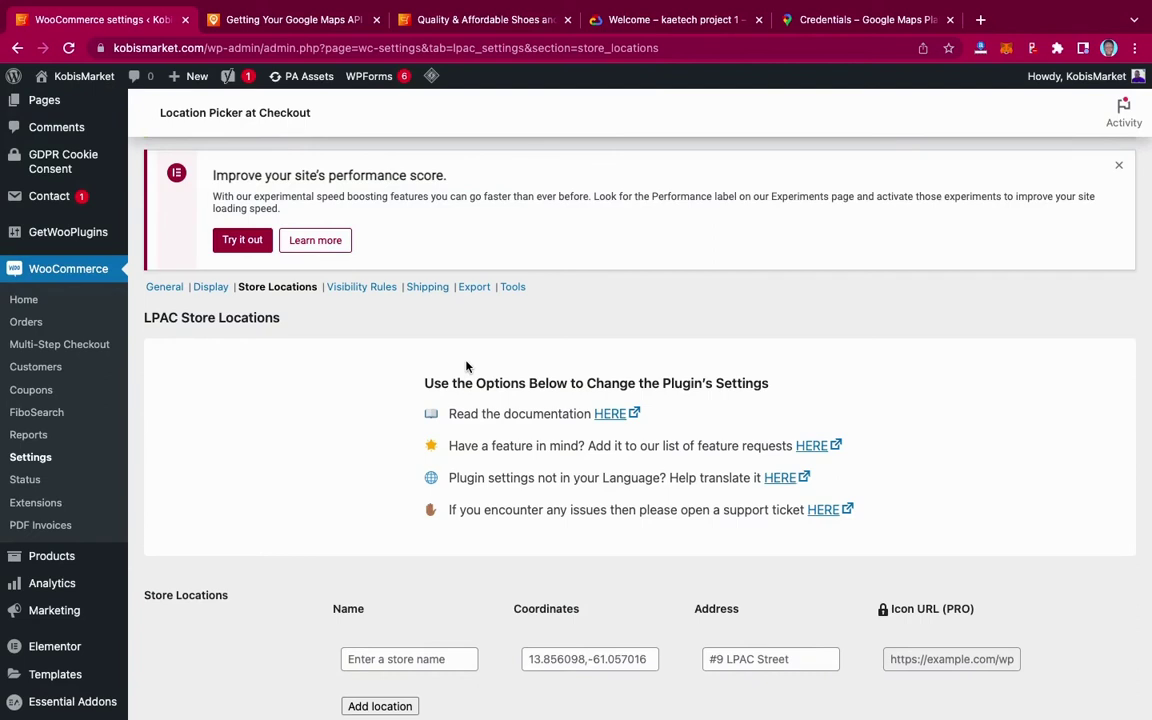
scroll(466, 367, "up", 5)
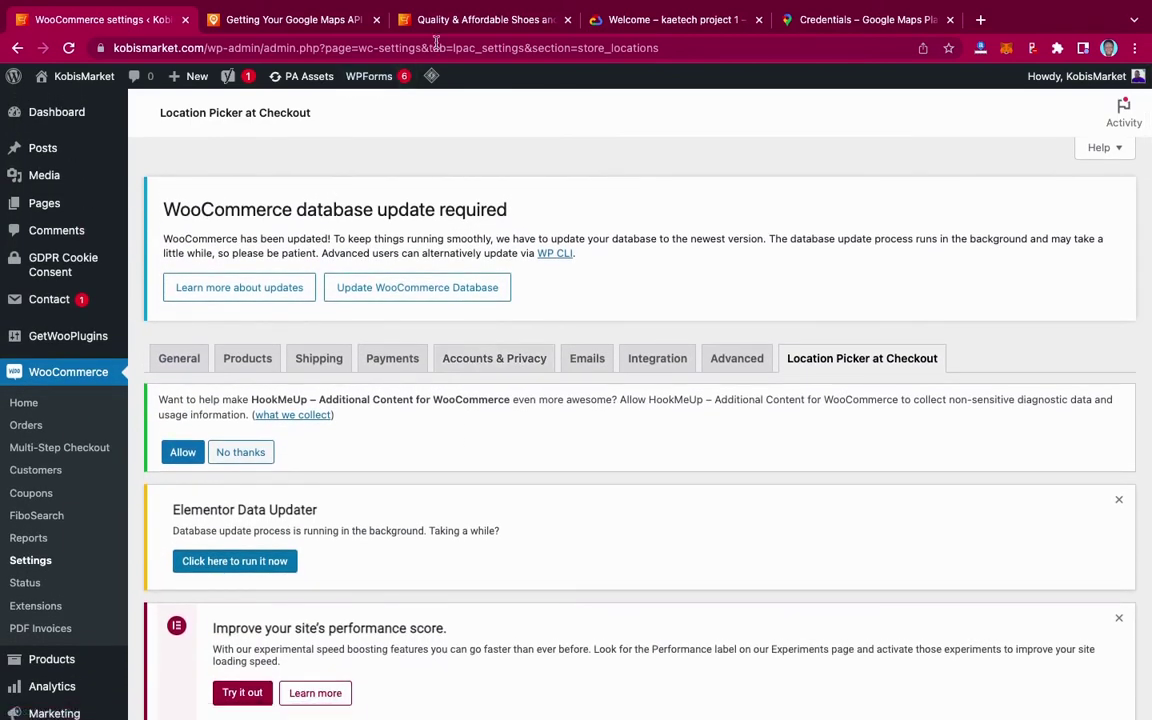
Step: Switch to the KobisMarket storefront and proceed to checkout with the product in the cart
left_click(467, 22)
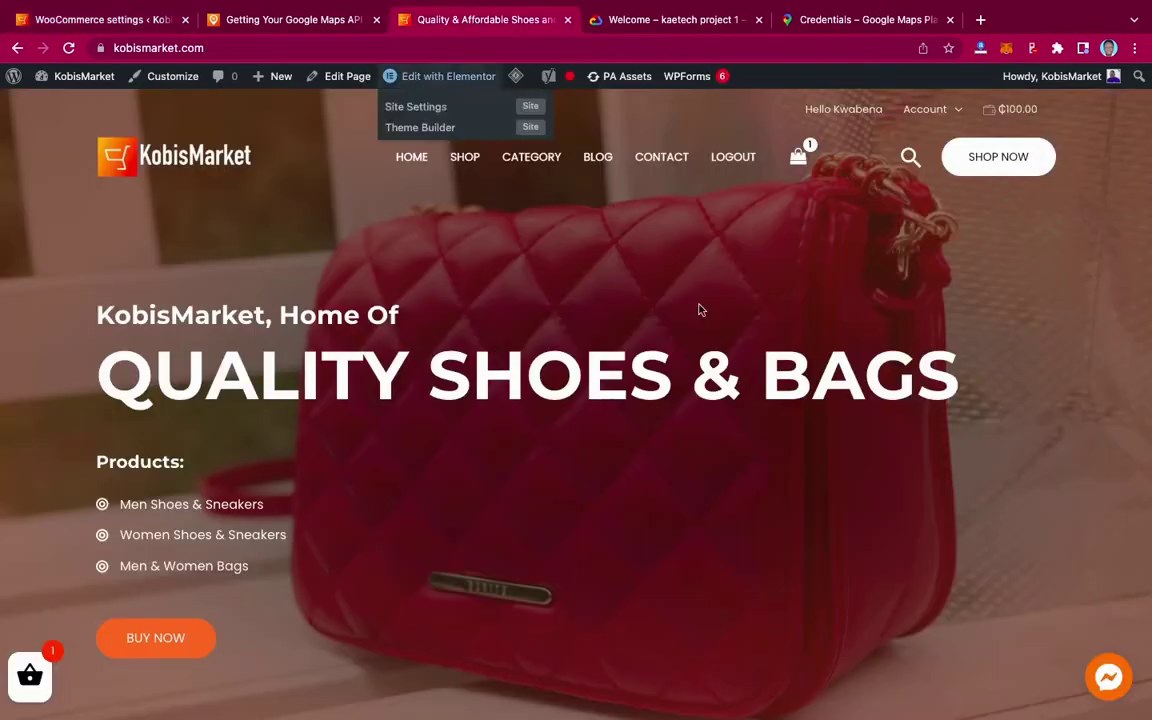
mouse_move(800, 157)
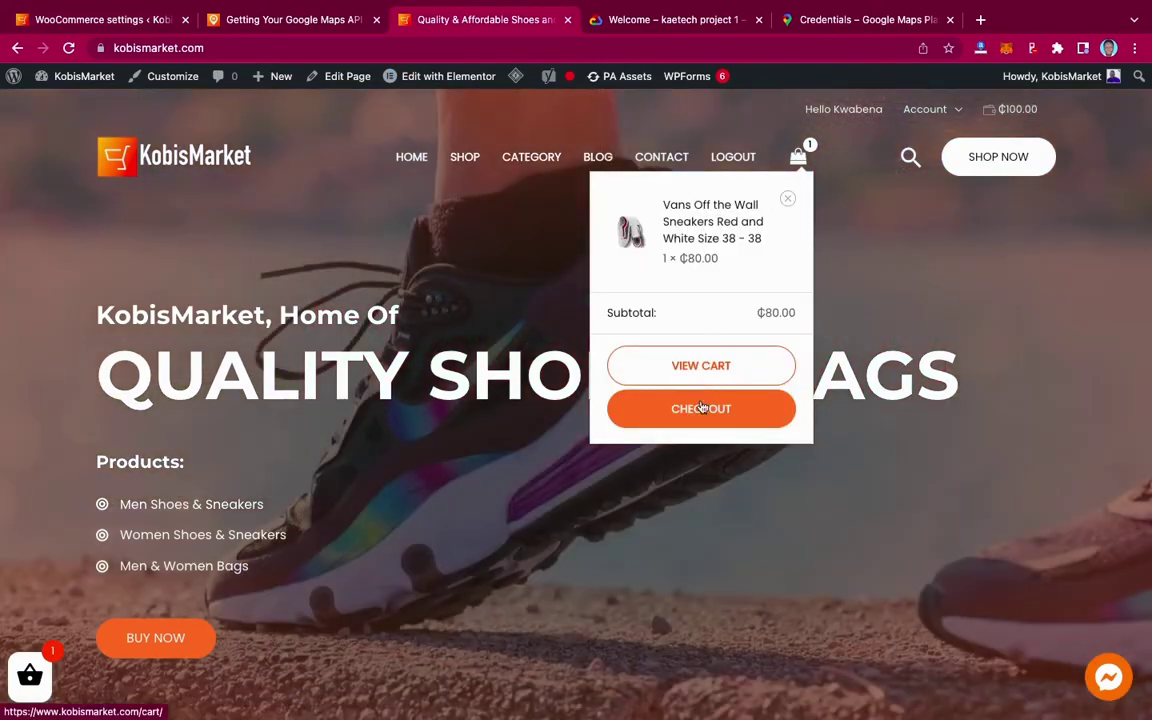
left_click(708, 410)
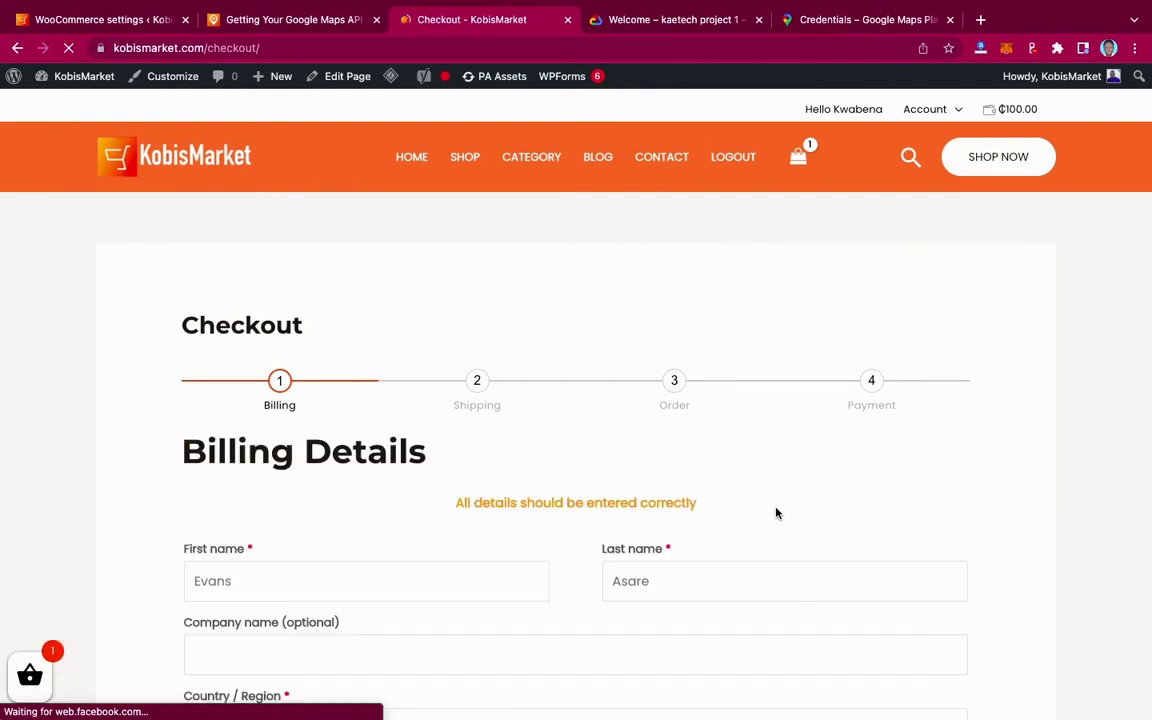
Step: Review the prefilled billing details on the checkout page and continue to the Shipping stage
scroll(776, 513, "down", 7)
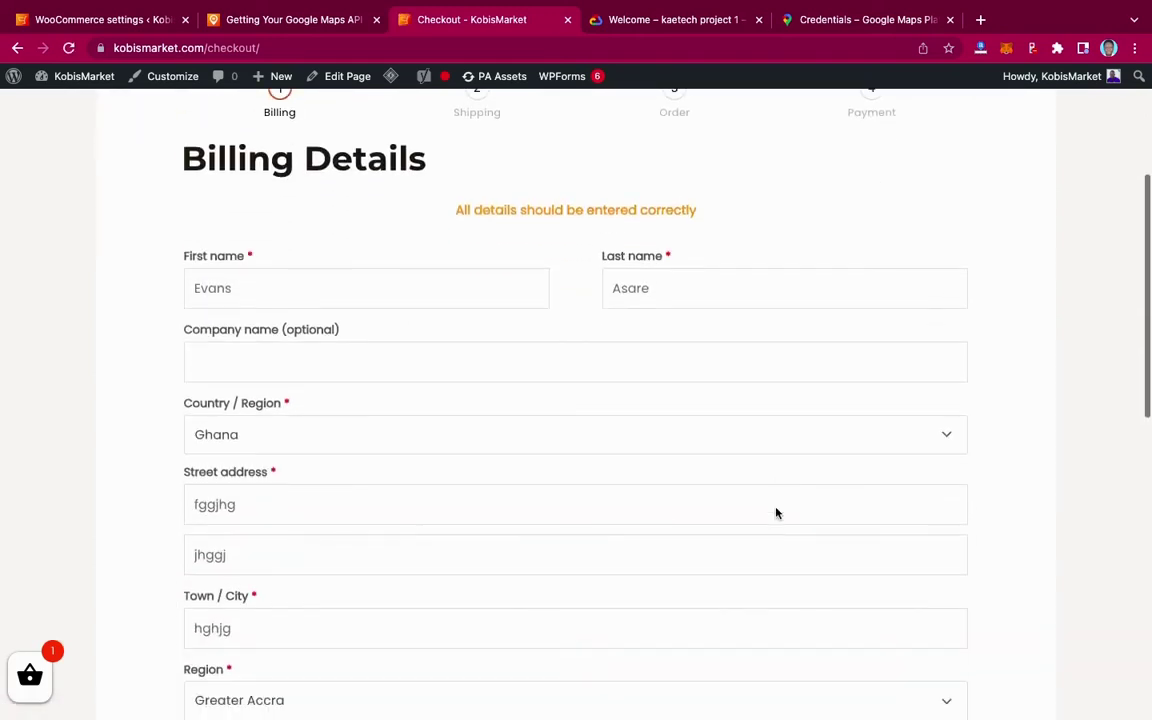
scroll(776, 508, "up", 1)
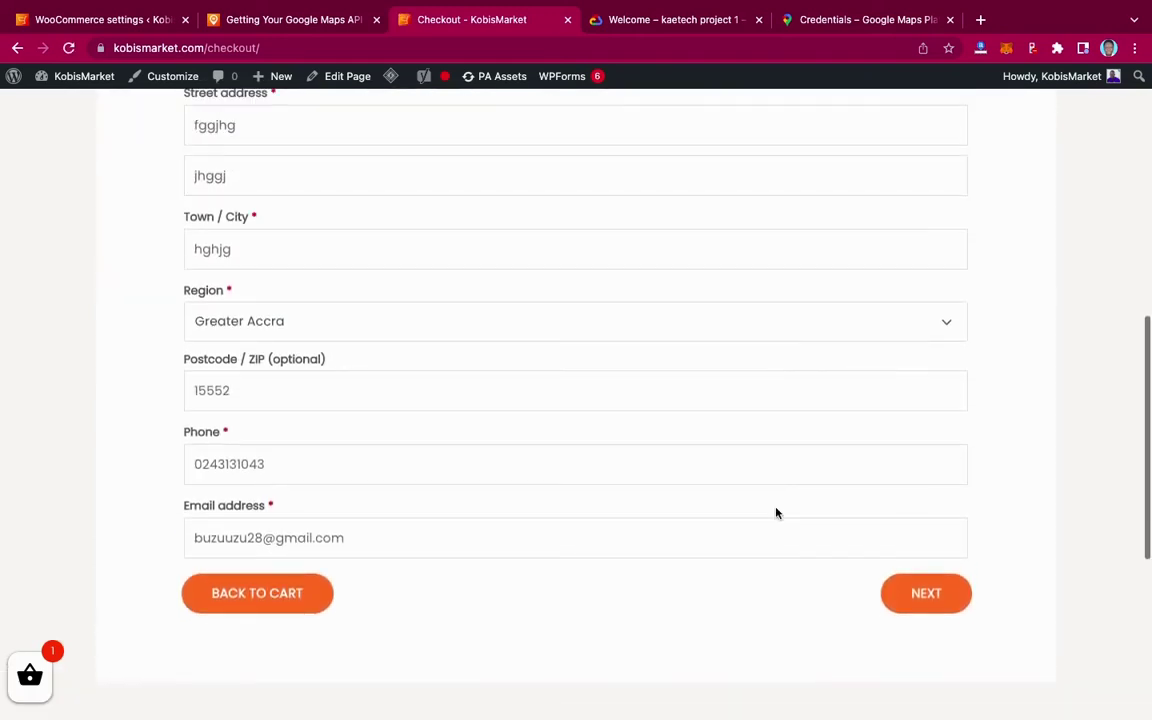
scroll(776, 513, "up", 3)
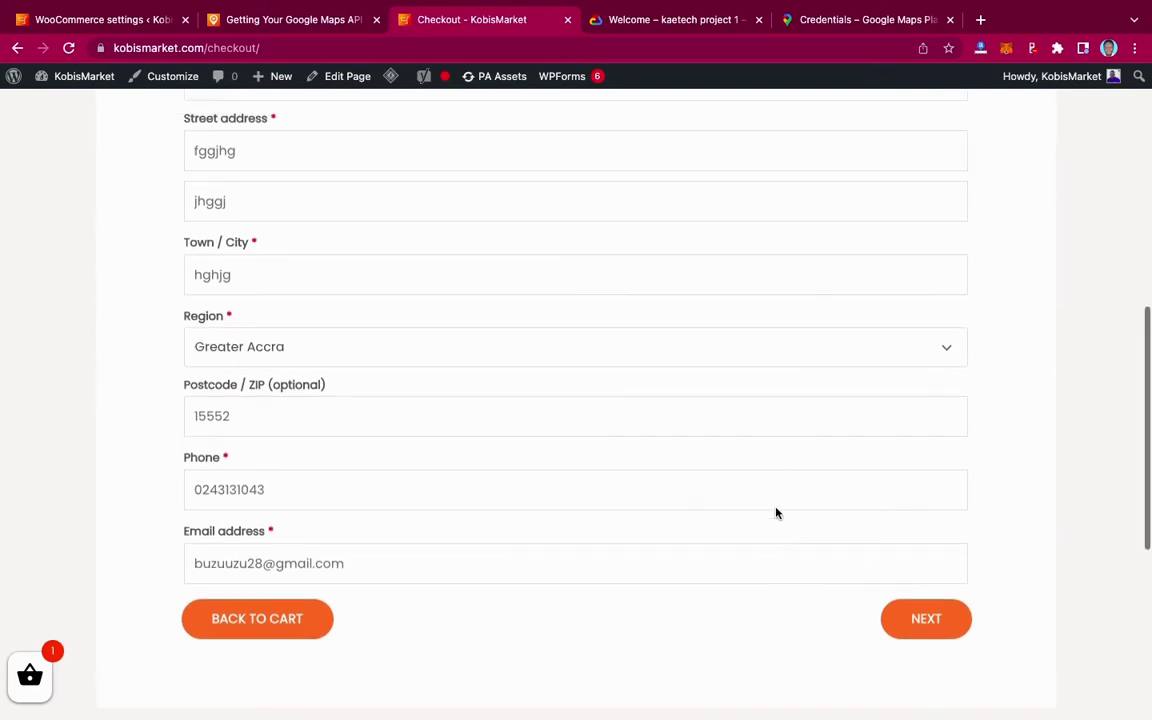
scroll(776, 513, "down", 1)
scroll(776, 513, "up", 2)
scroll(776, 512, "up", 4)
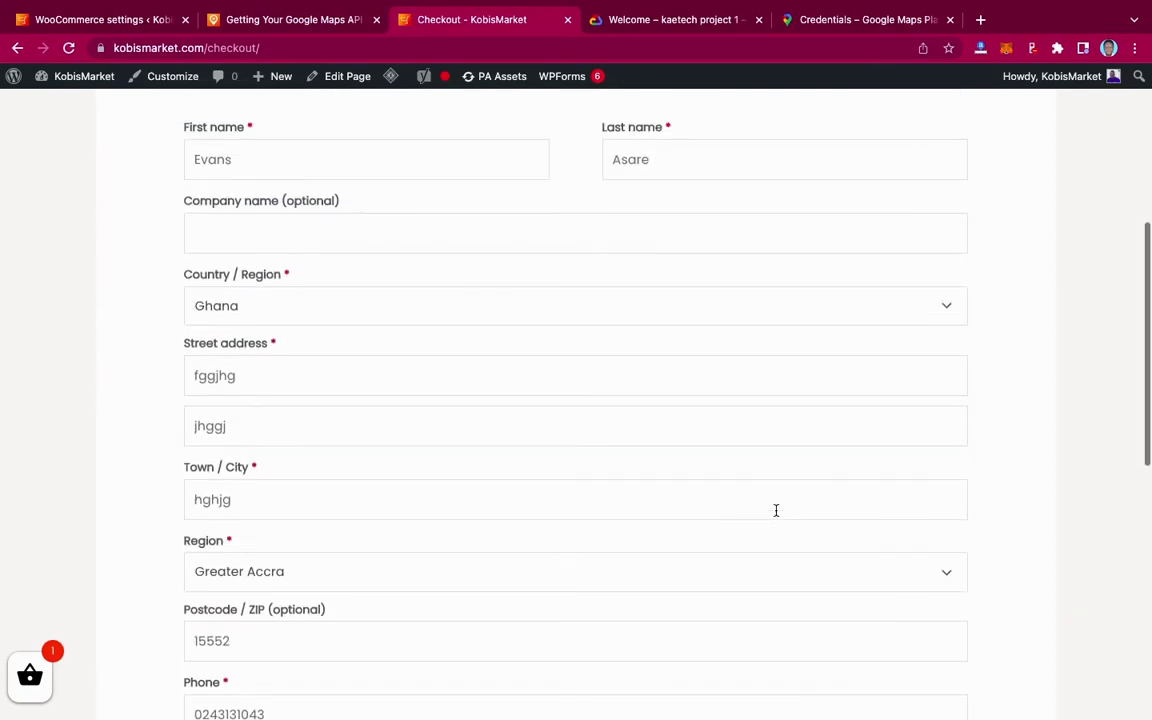
scroll(776, 515, "down", 8)
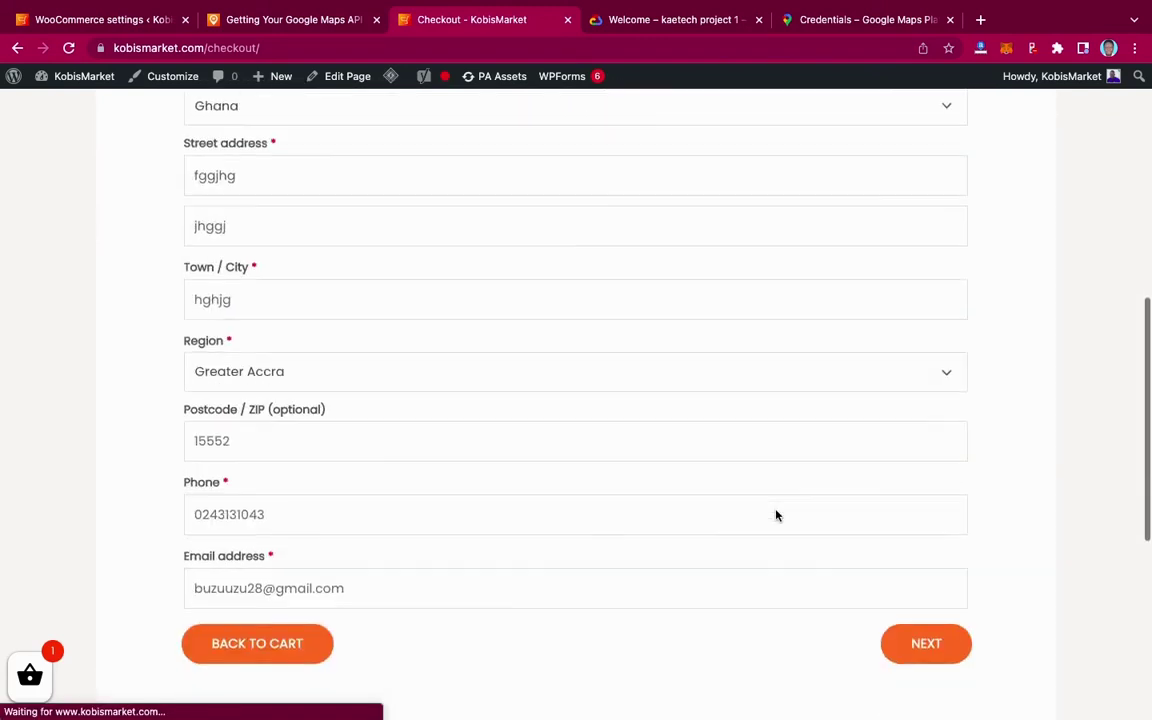
left_click(916, 563)
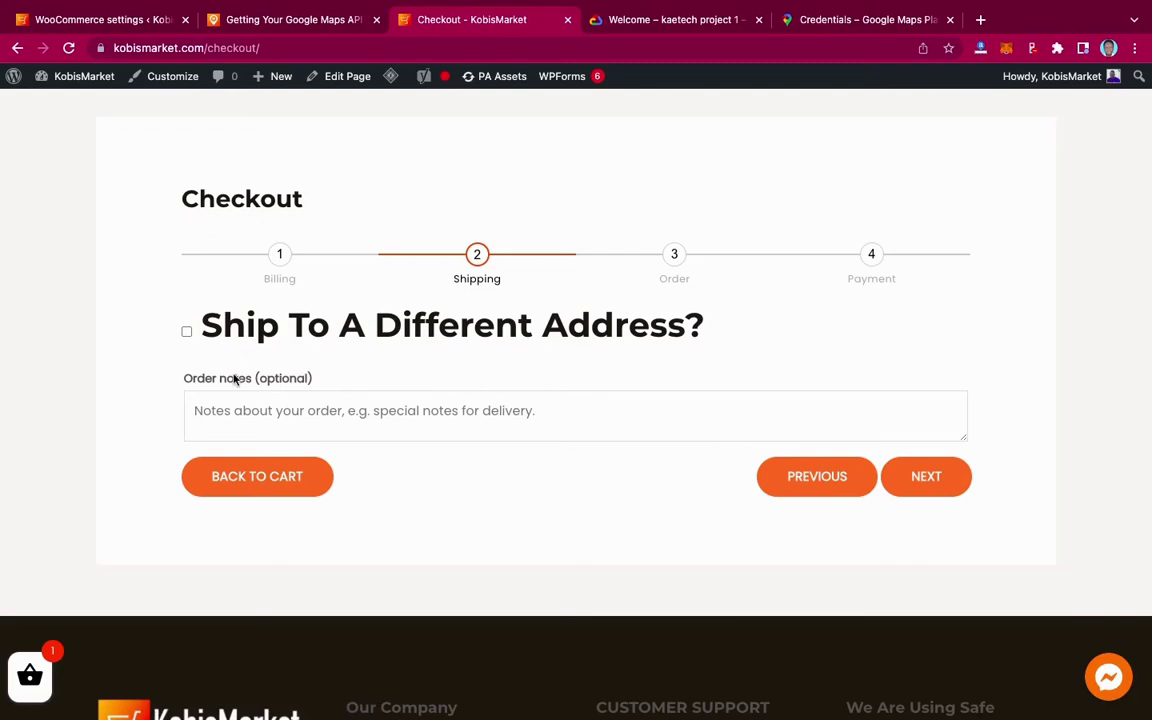
Step: Enable shipping to a different address and examine the location map below the shipping address fields
left_click(187, 332)
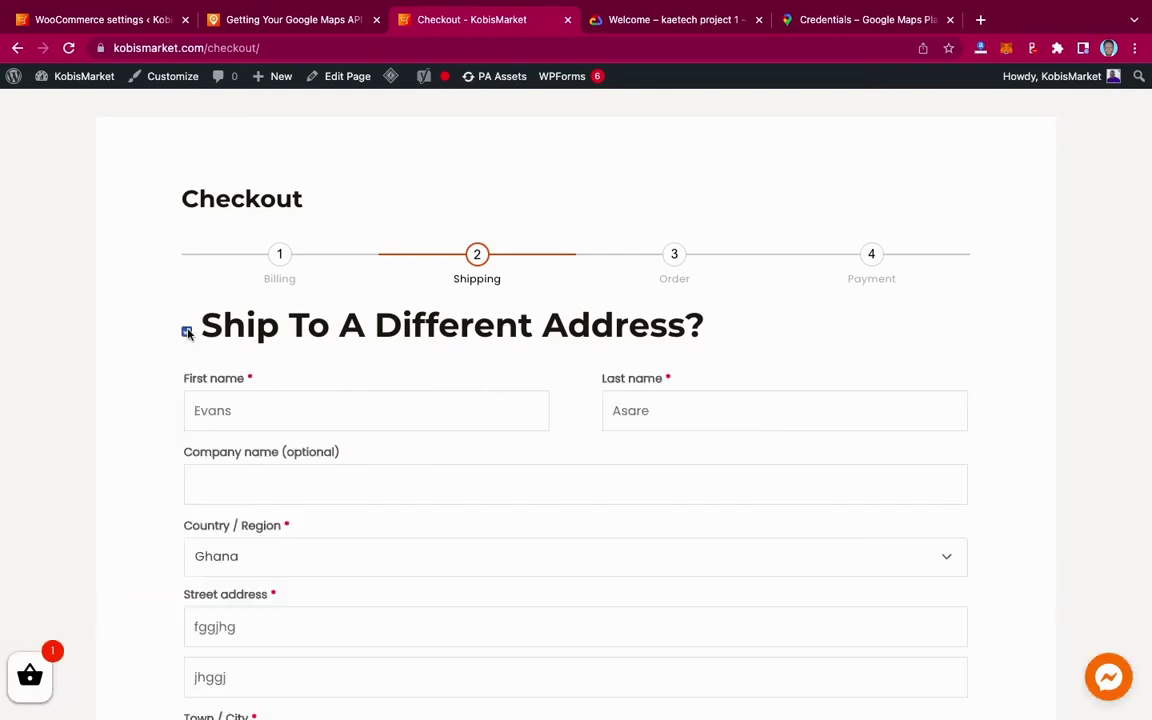
scroll(406, 342, "down", 6)
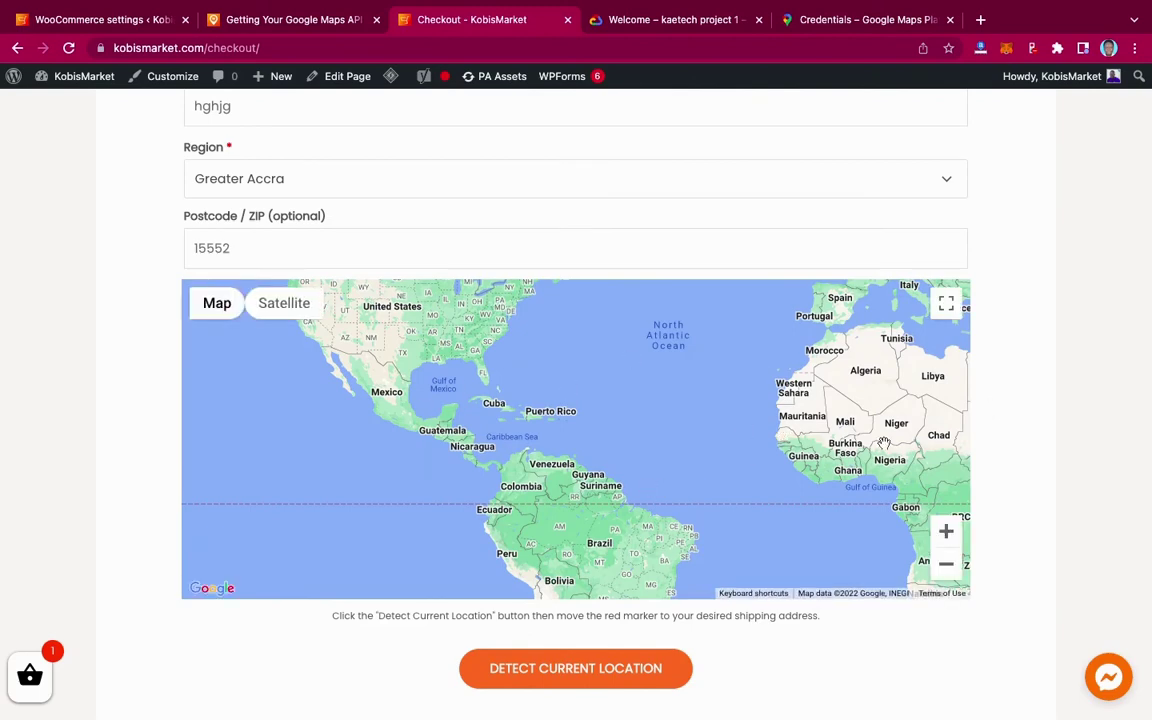
scroll(1010, 405, "up", 6)
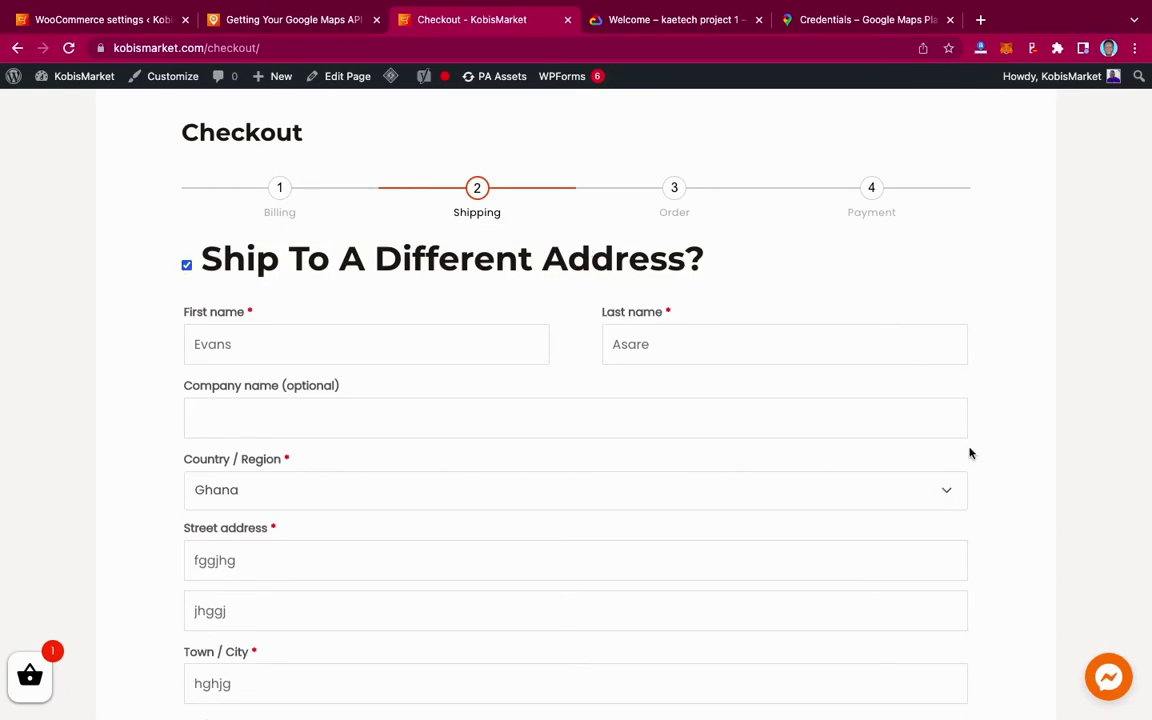
scroll(969, 453, "down", 8)
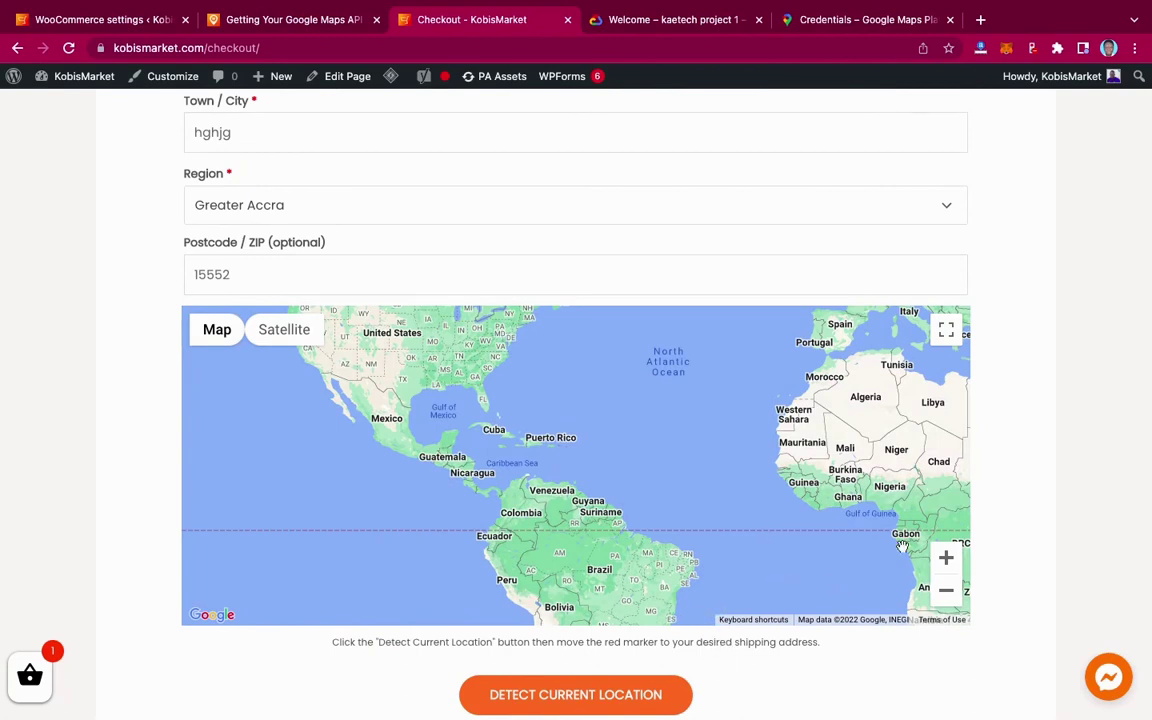
Step: Detect the current location on the shipping map and examine the area around the red marker
scroll(1000, 527, "down", 2)
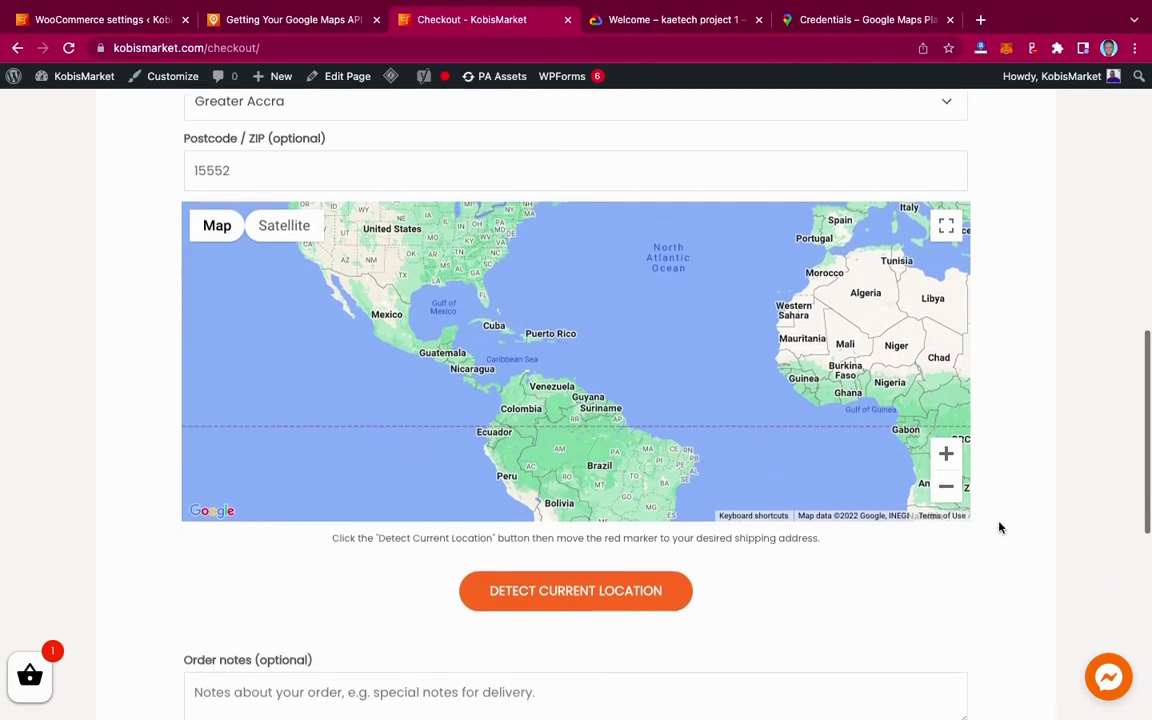
left_click(573, 592)
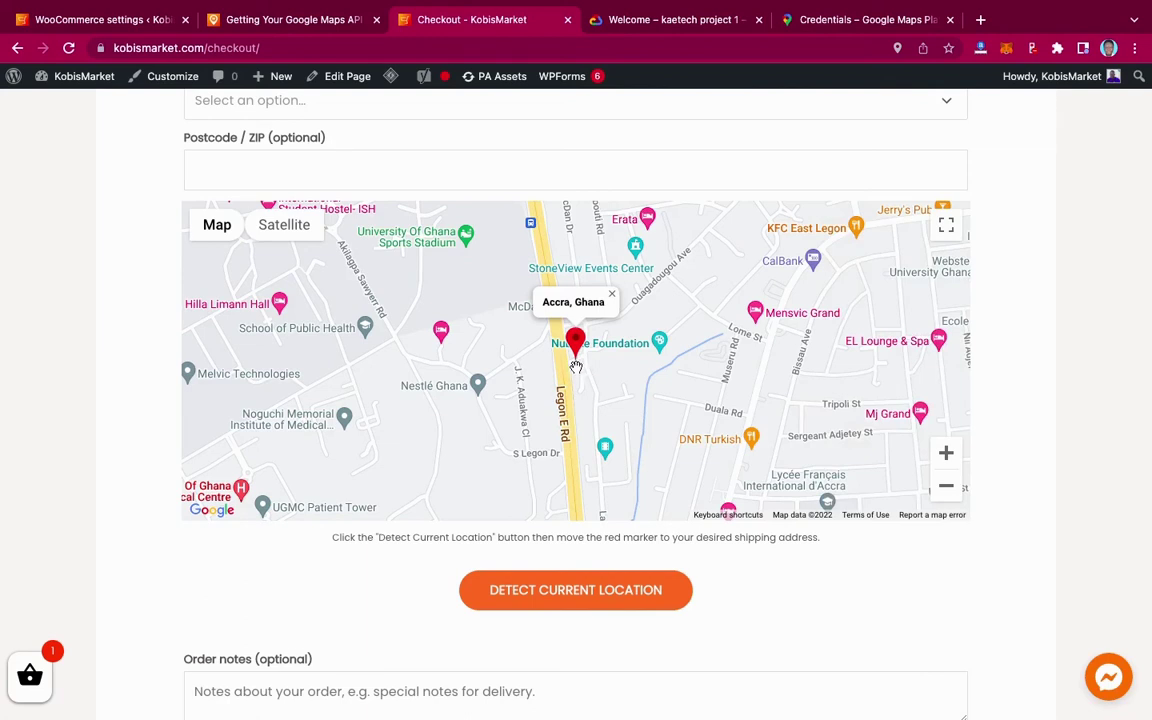
scroll(576, 367, "up", 5)
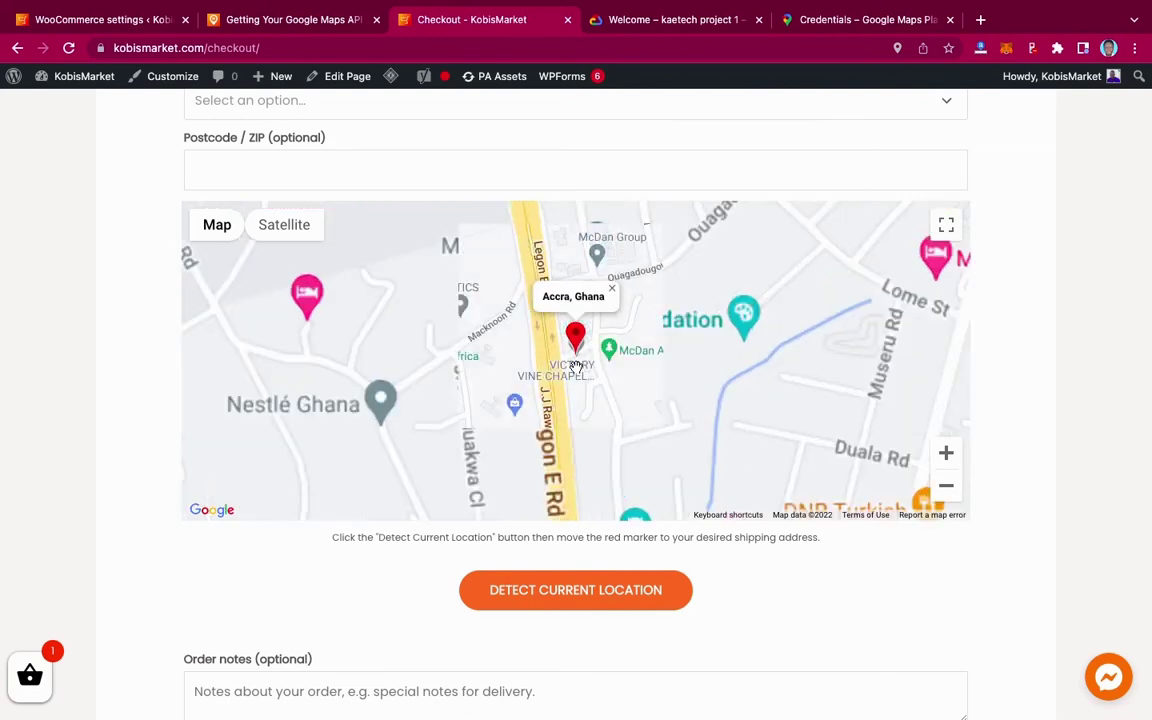
scroll(576, 313, "up", 2)
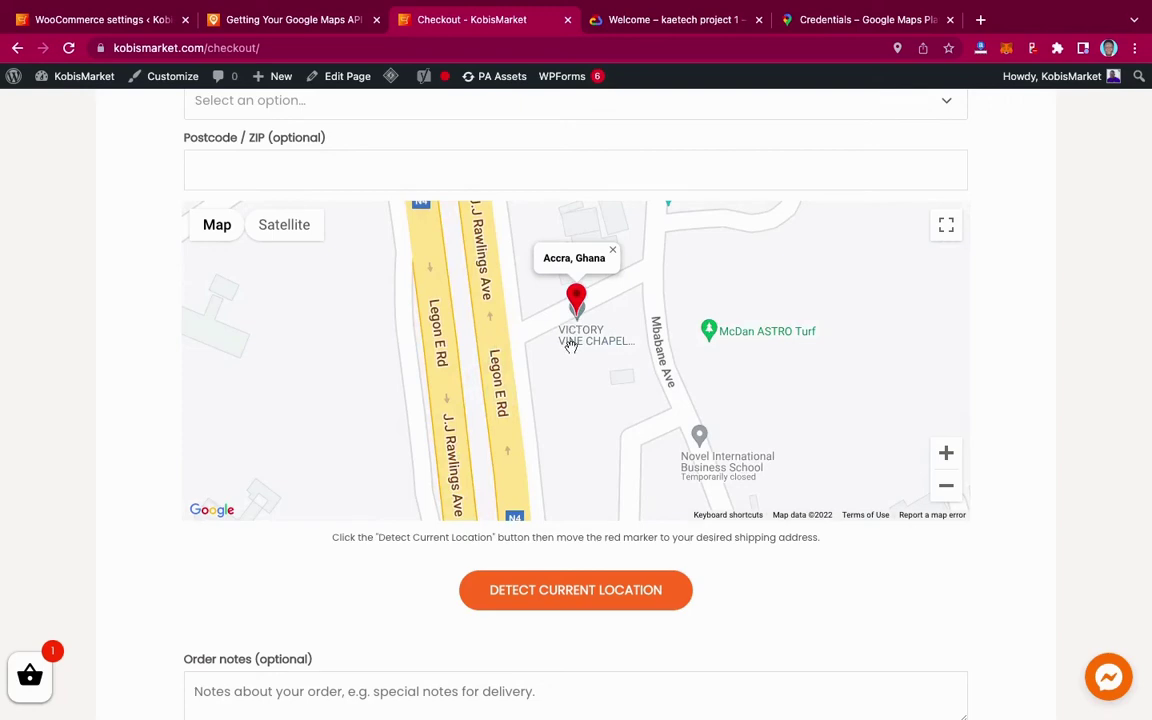
scroll(571, 340, "down", 1)
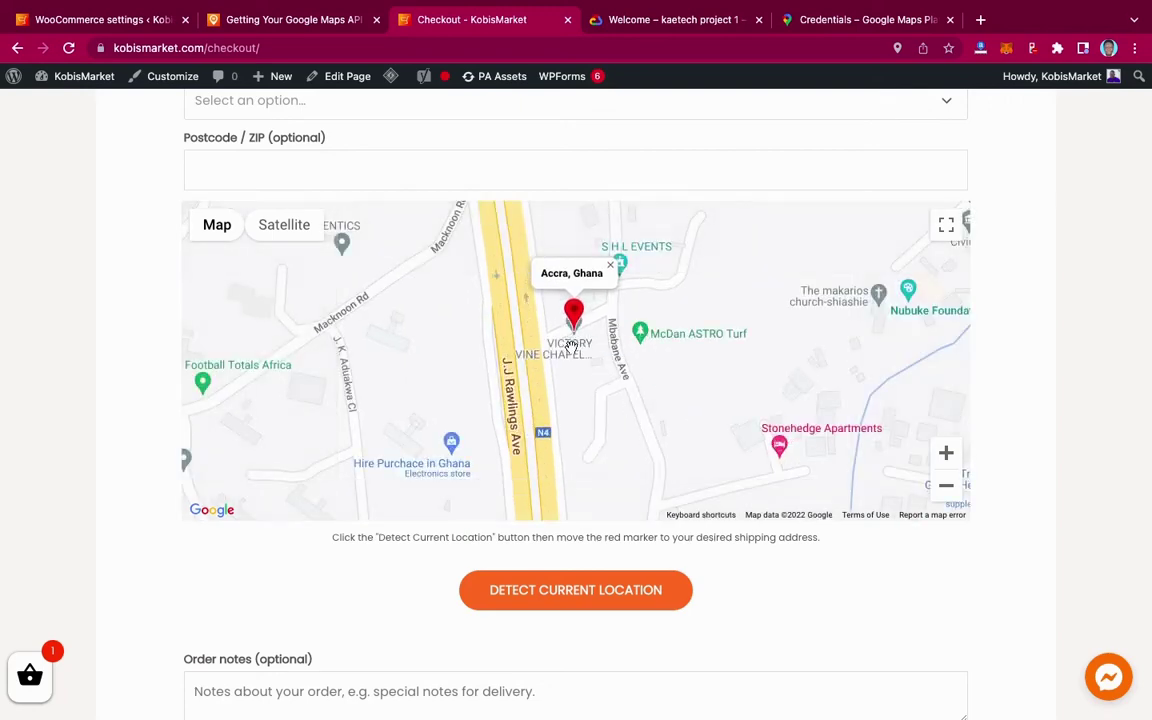
scroll(579, 355, "down", 1)
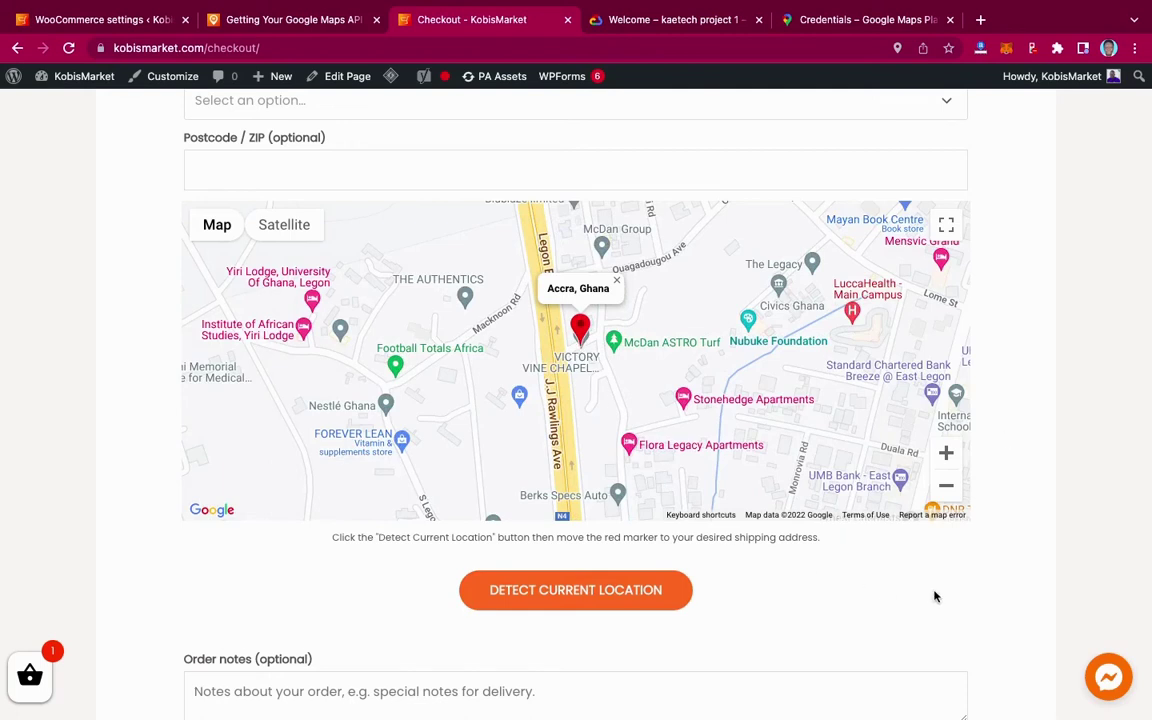
Step: Review the autofilled shipping address, set its region to Greater Accra and continue to the Order stage
scroll(935, 597, "up", 6)
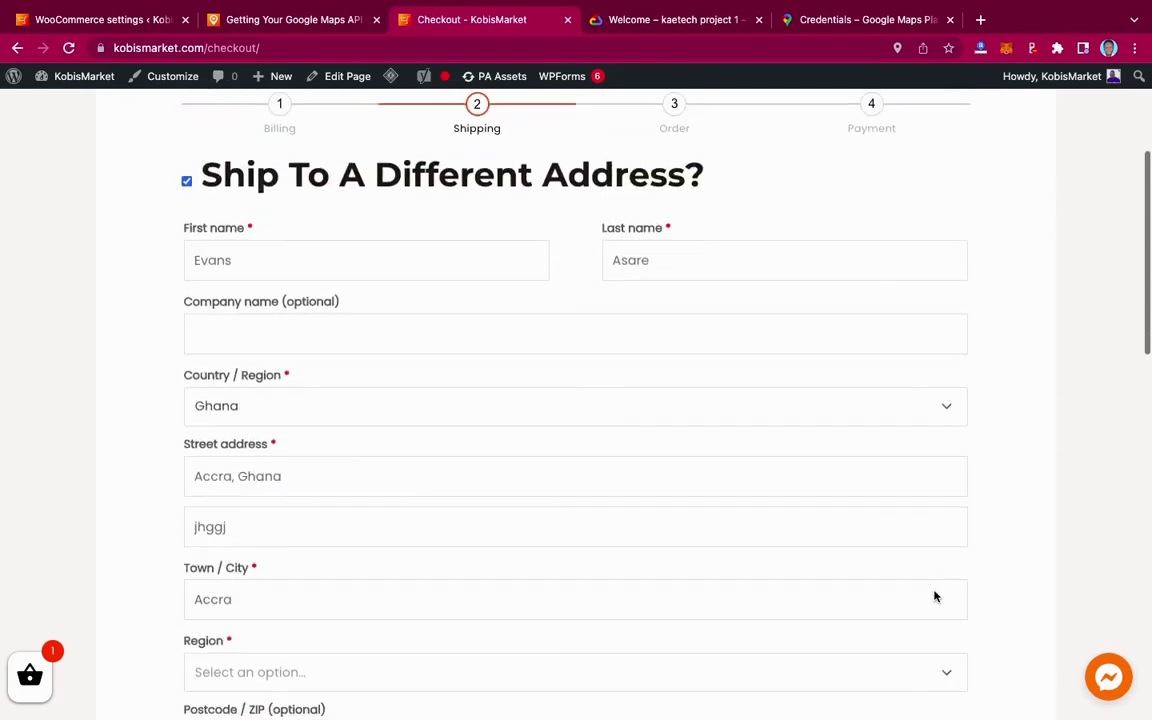
scroll(935, 597, "down", 2)
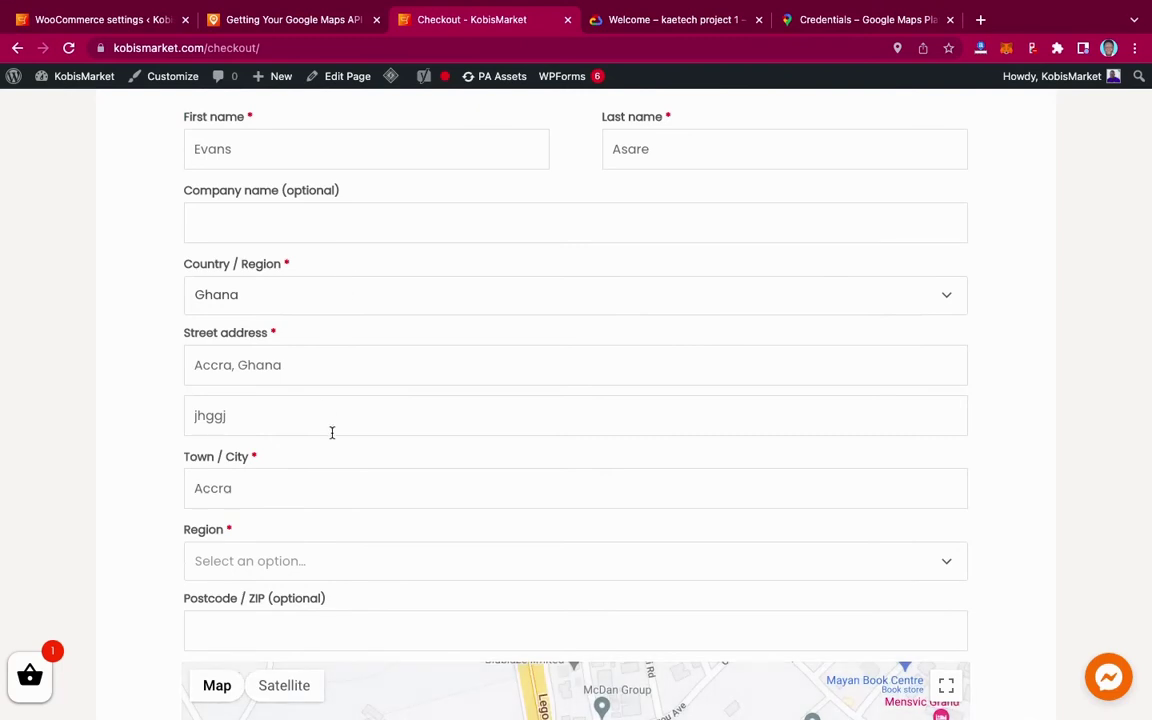
scroll(859, 488, "down", 2)
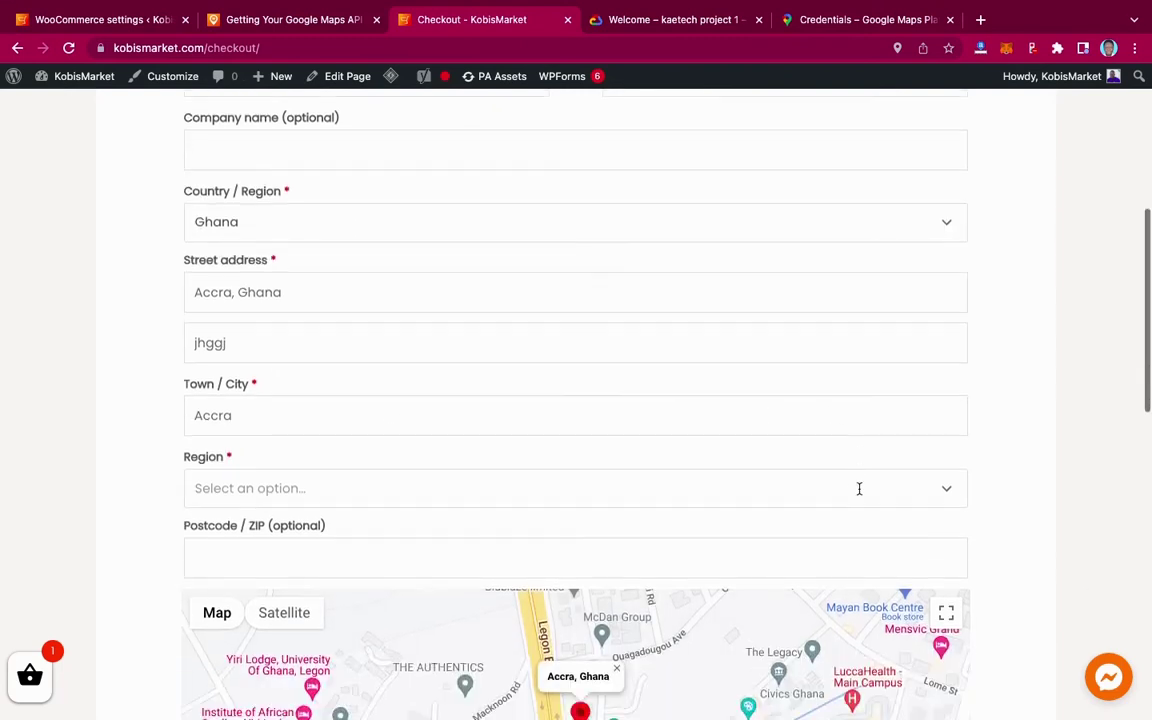
left_click(800, 463)
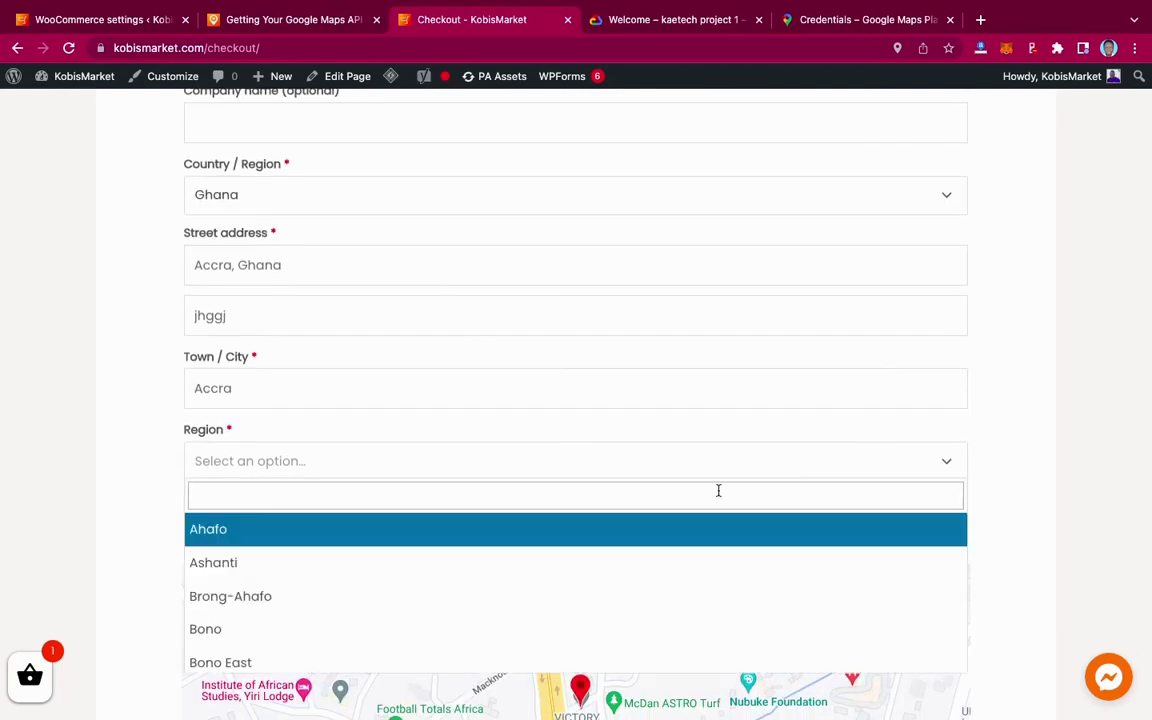
scroll(620, 589, "down", 4)
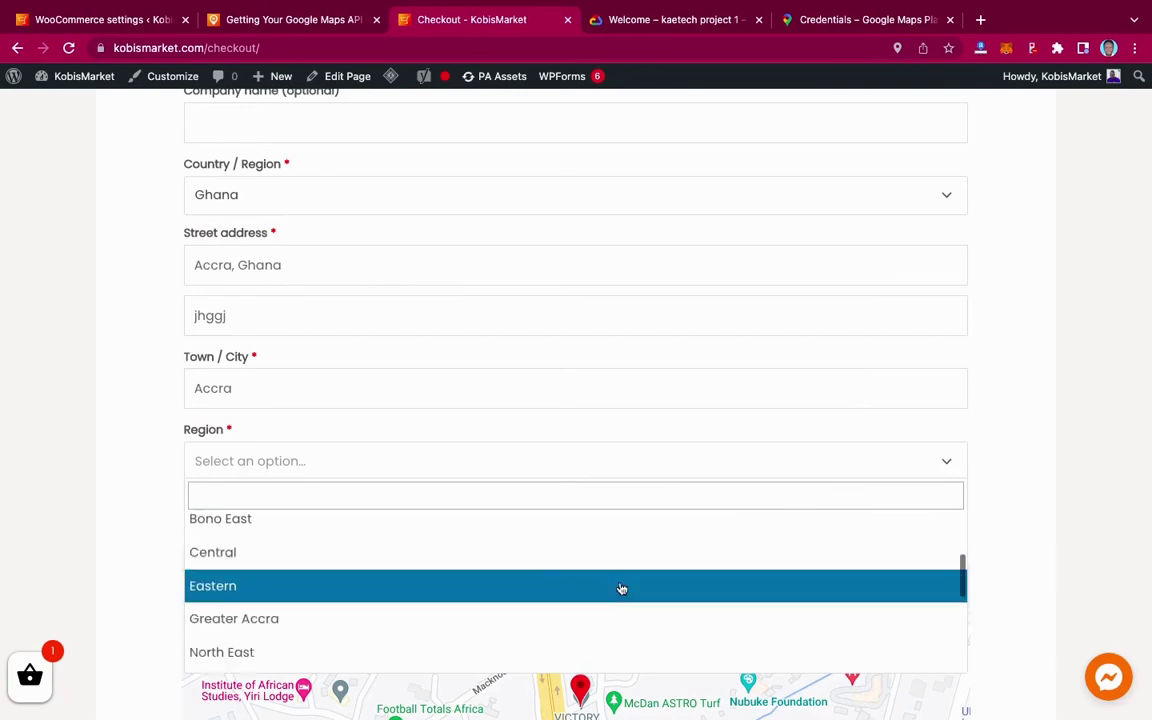
left_click(595, 555)
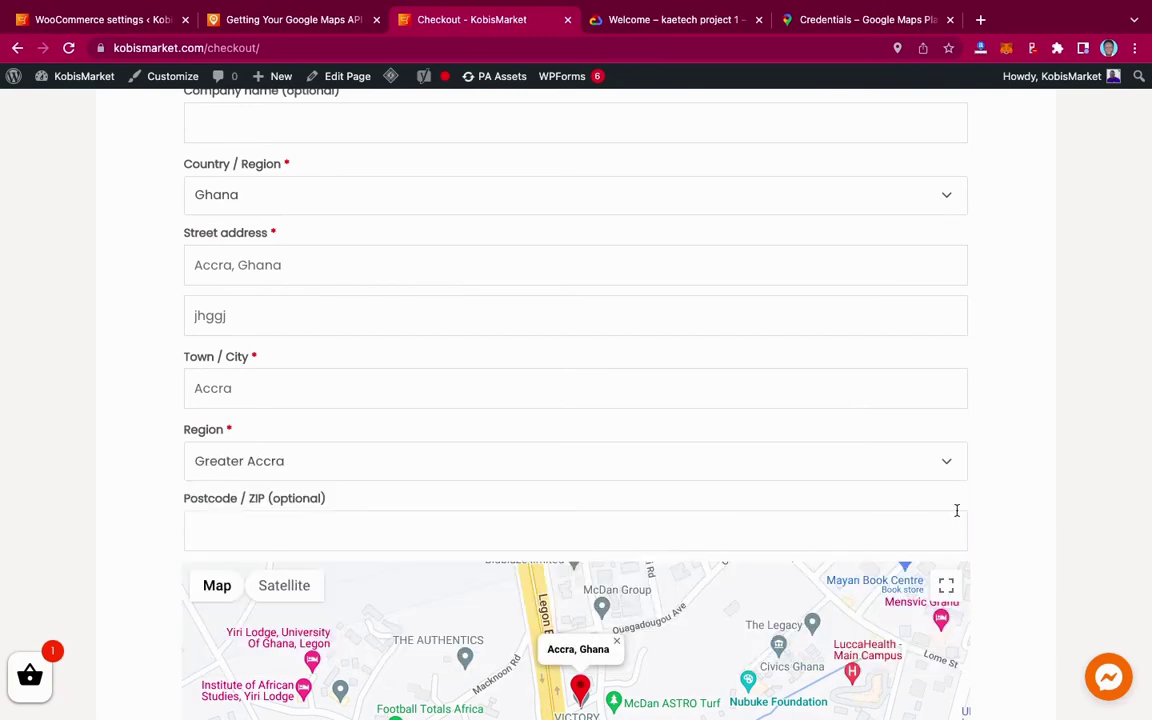
scroll(1010, 540, "down", 5)
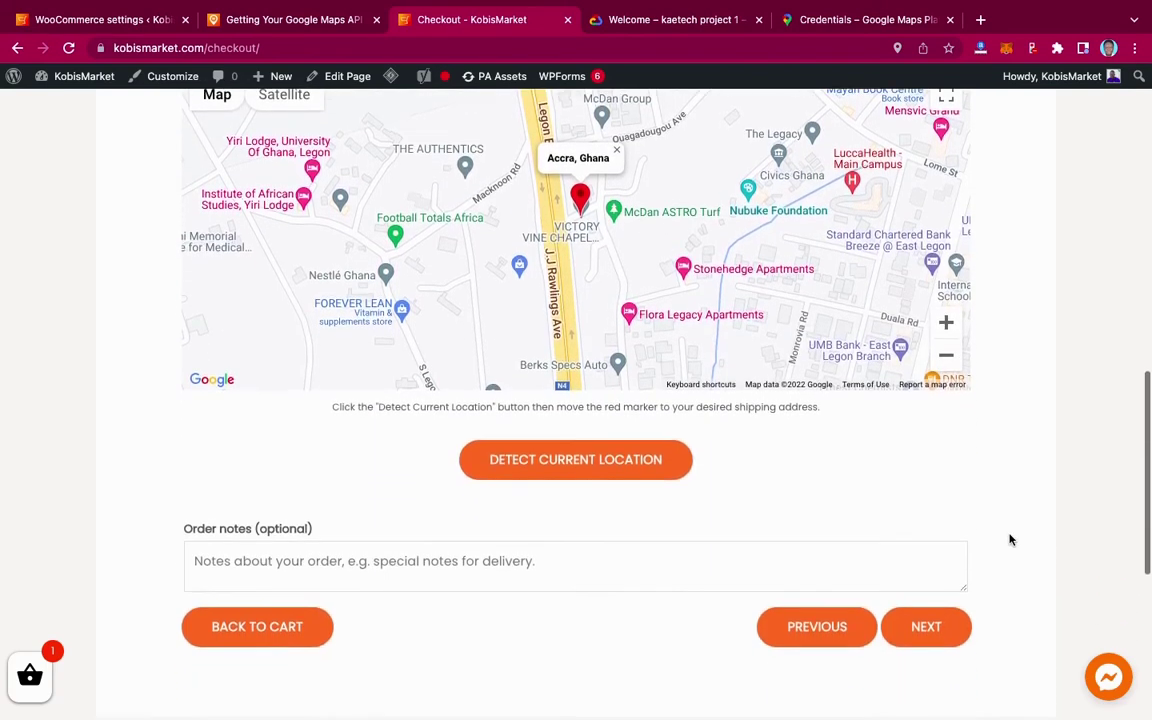
left_click(935, 624)
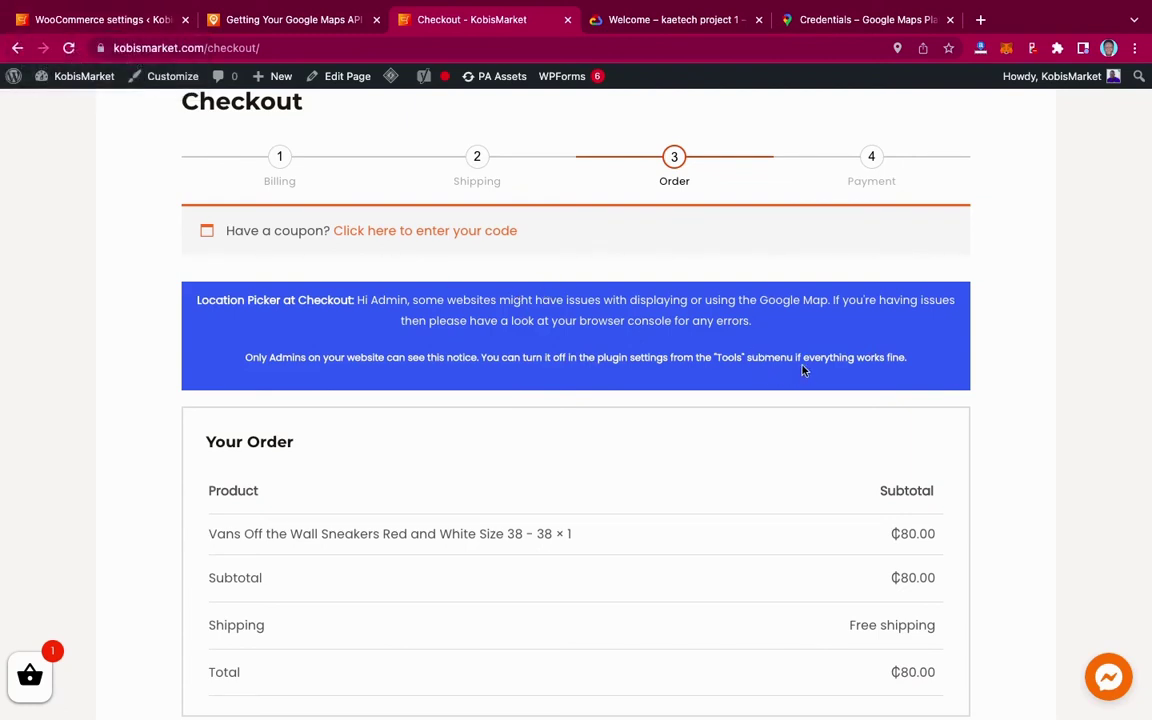
Step: Switch to the WooCommerce settings and enable hiding the admin checkout notice in the plugin's Tools section, saving the change
left_click(127, 20)
scroll(543, 509, "down", 5)
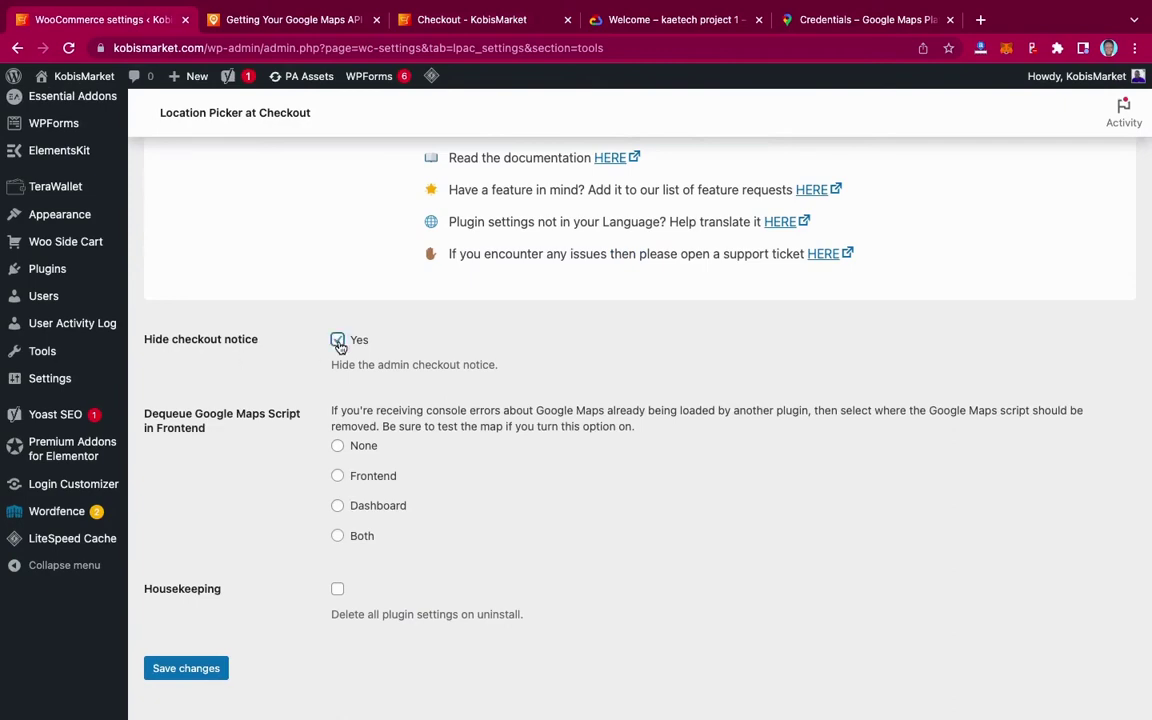
scroll(460, 417, "up", 3)
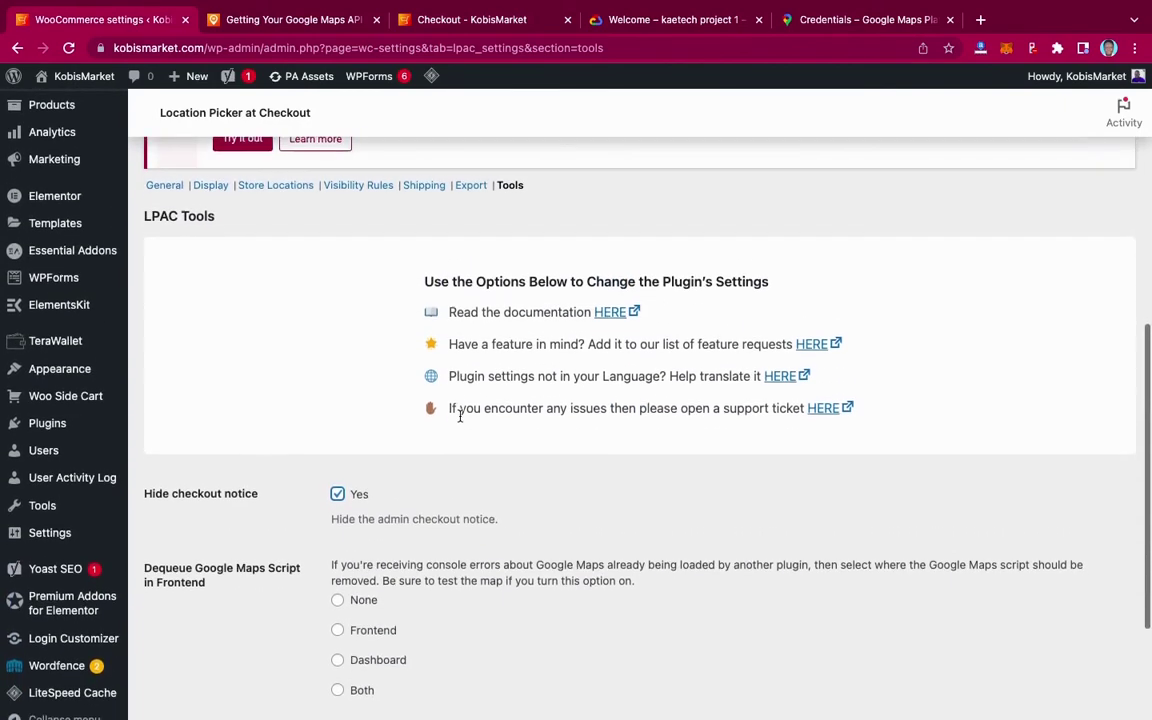
scroll(462, 414, "down", 4)
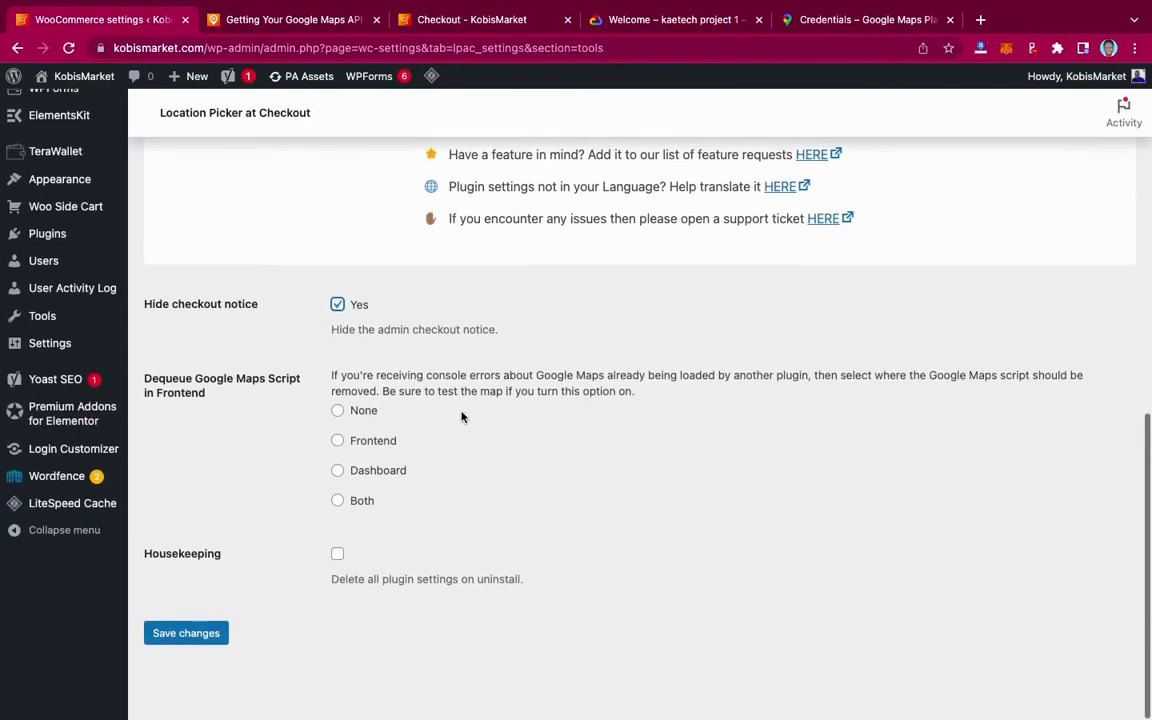
left_click(198, 641)
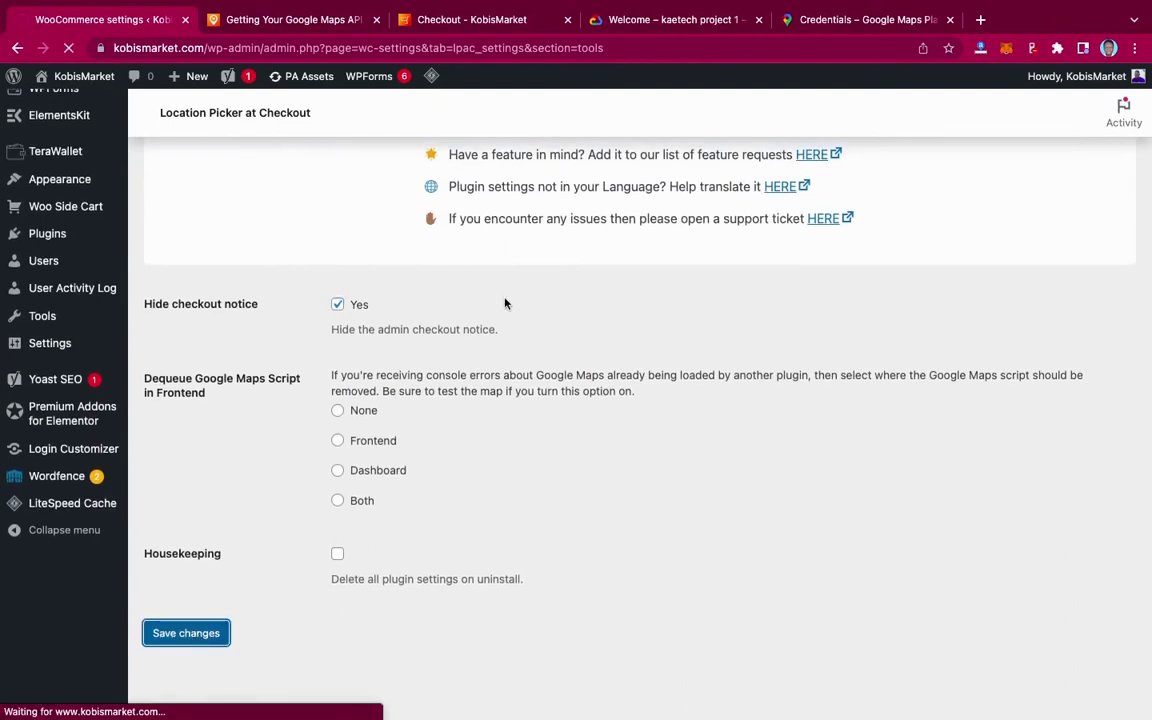
Step: Return to the storefront checkout, reload it and continue past the prefilled billing details to the Shipping stage
left_click(465, 27)
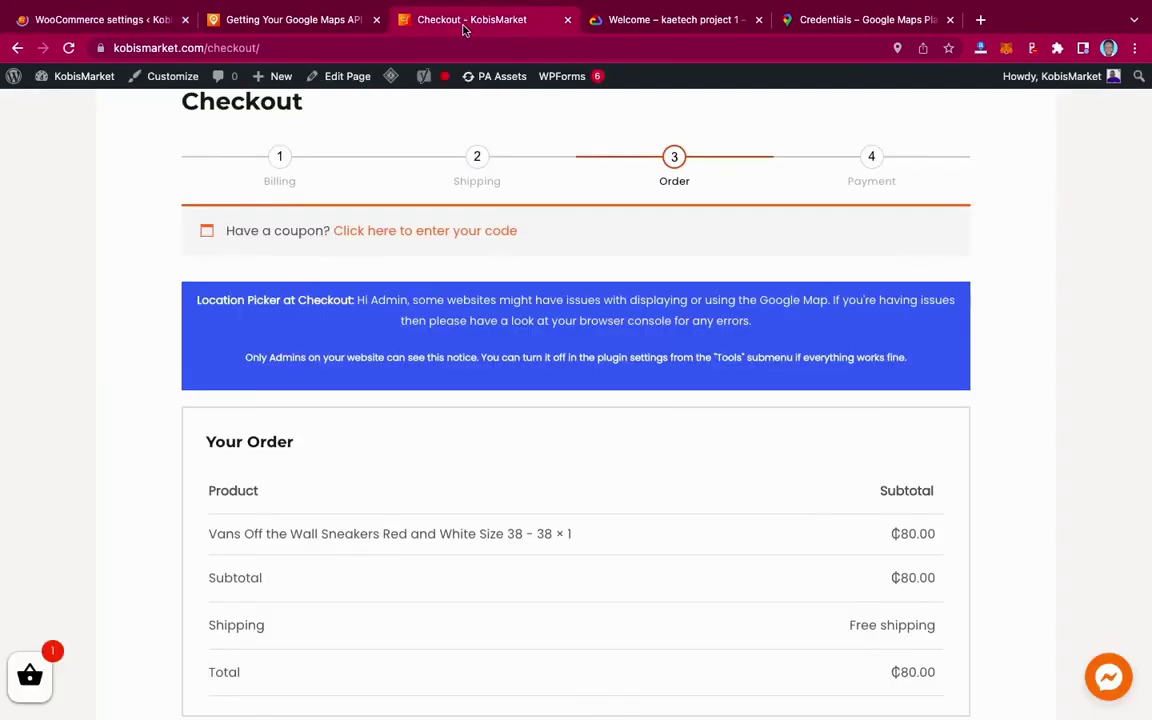
left_click(70, 51)
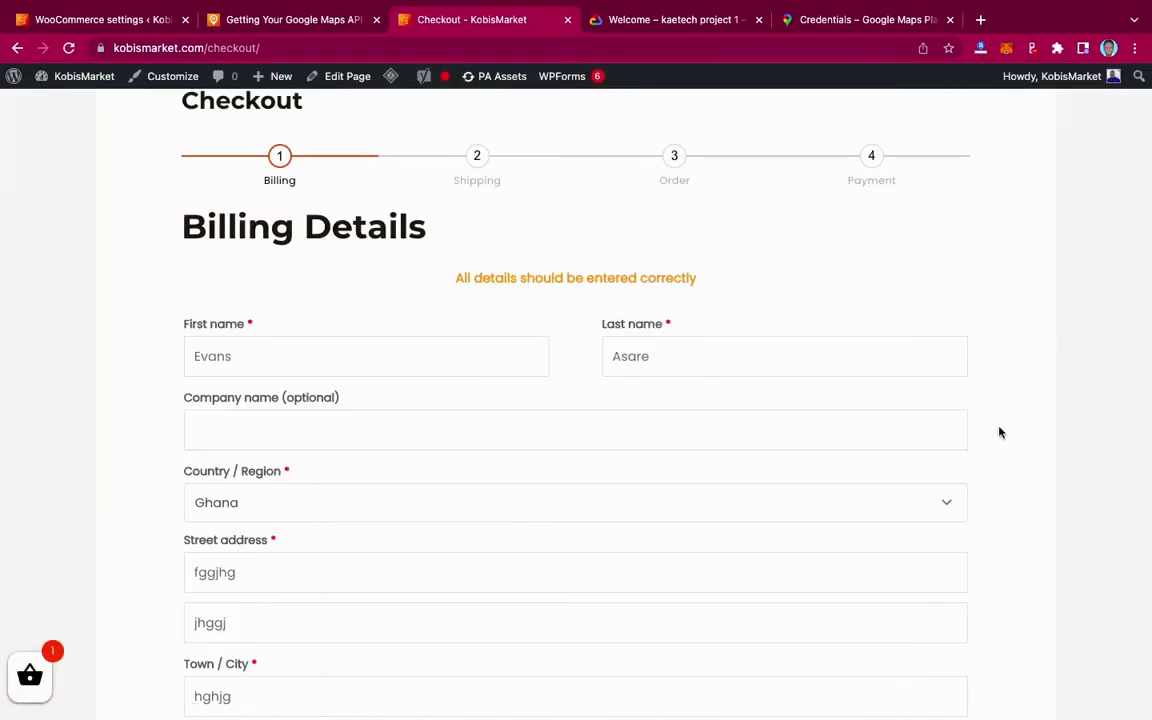
scroll(1003, 440, "down", 3)
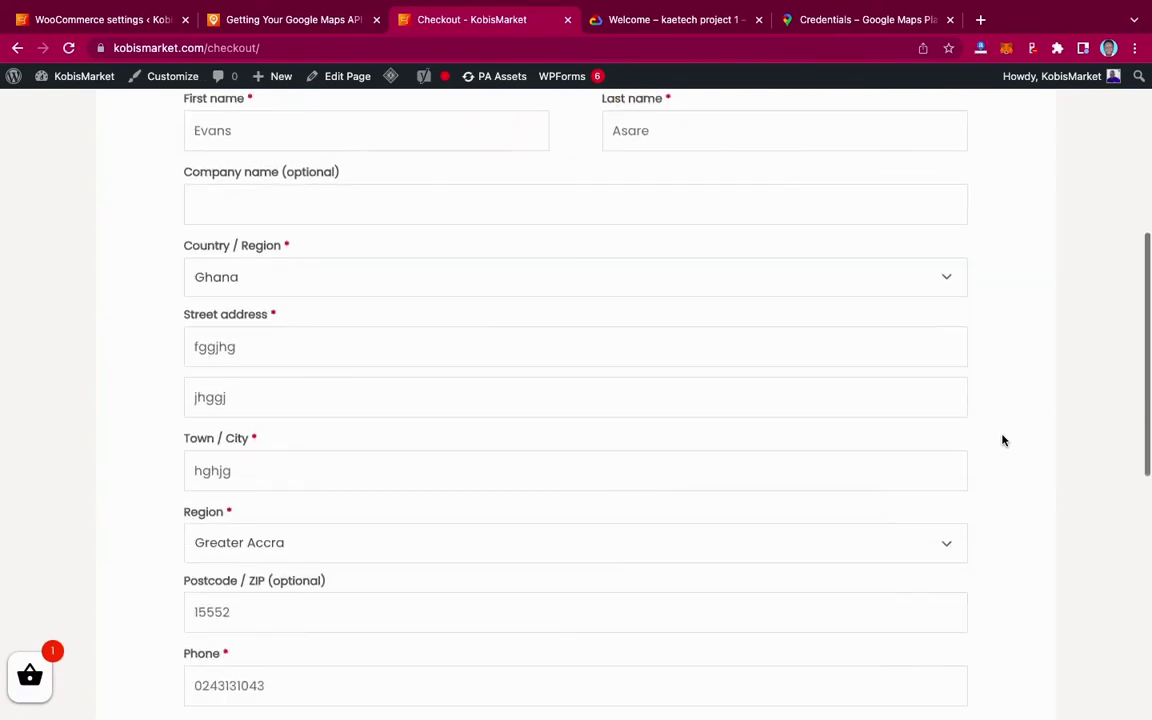
scroll(1003, 440, "down", 8)
scroll(1003, 440, "up", 14)
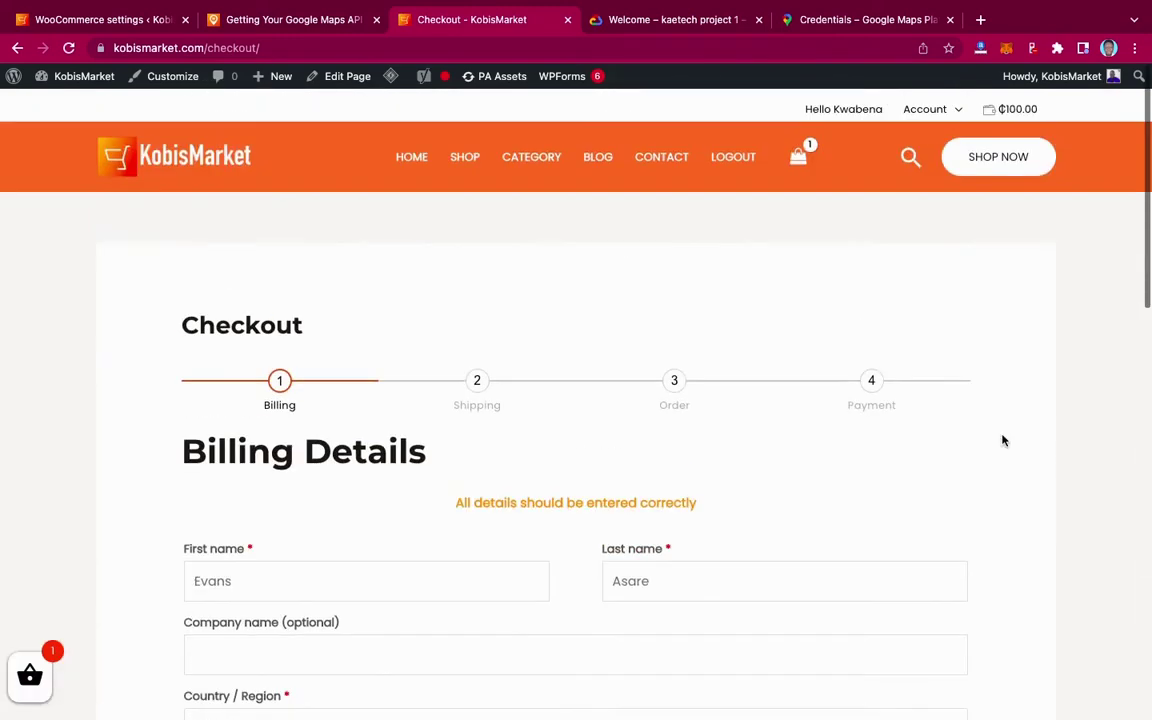
scroll(1003, 440, "down", 2)
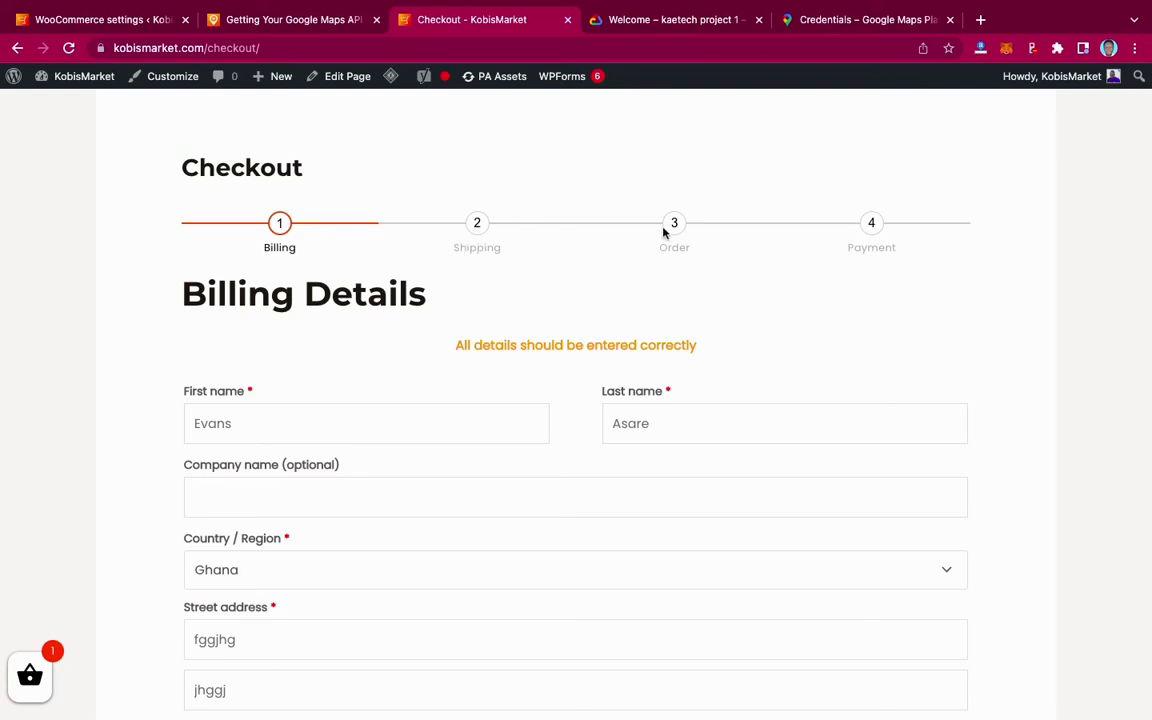
scroll(990, 406, "down", 5)
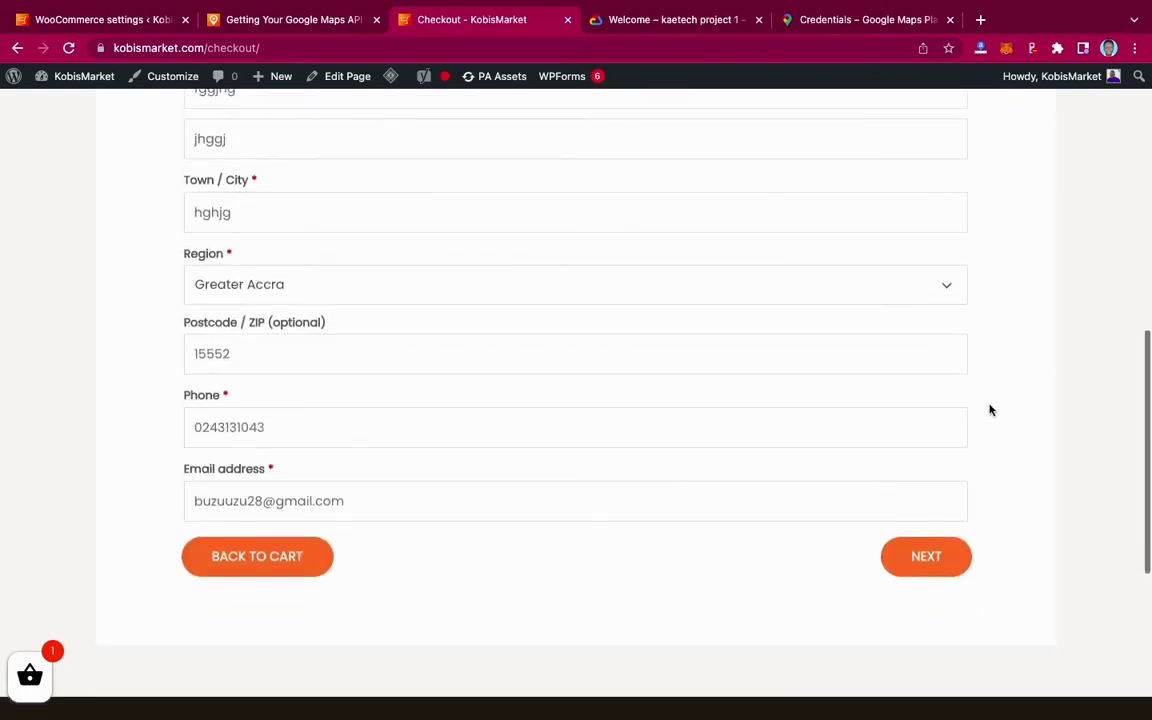
left_click(918, 545)
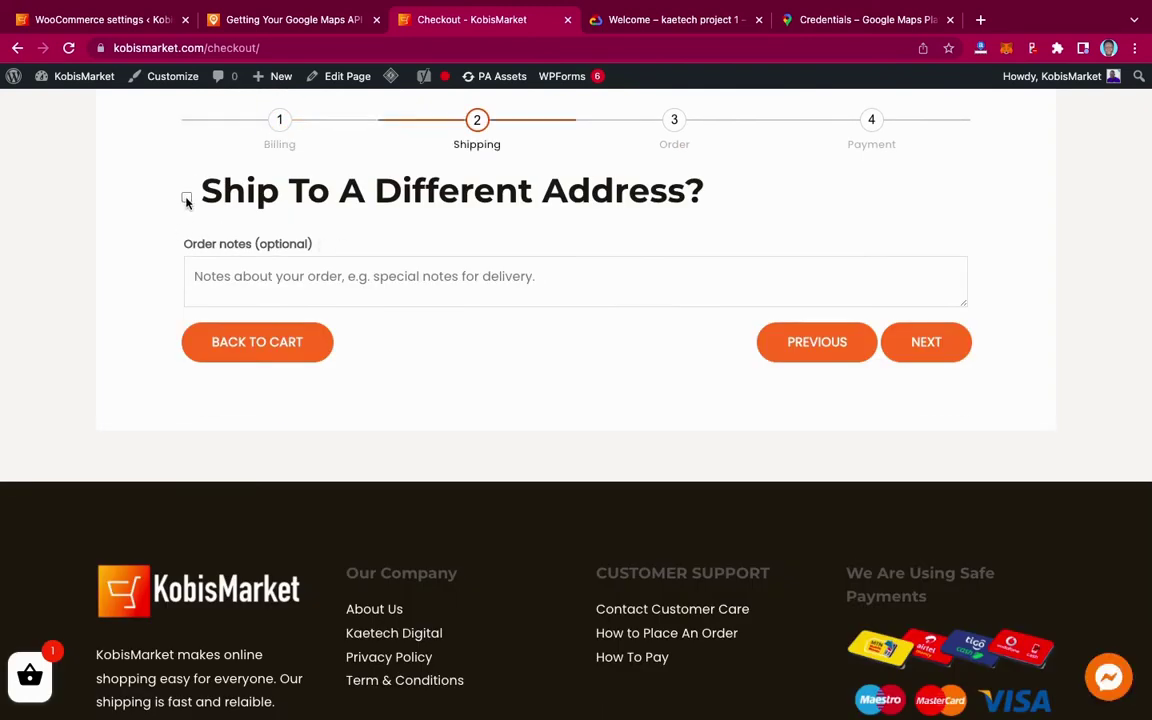
Step: Enable shipping to a different address and detect the current location on the map below the address fields
left_click(186, 200)
scroll(427, 363, "down", 3)
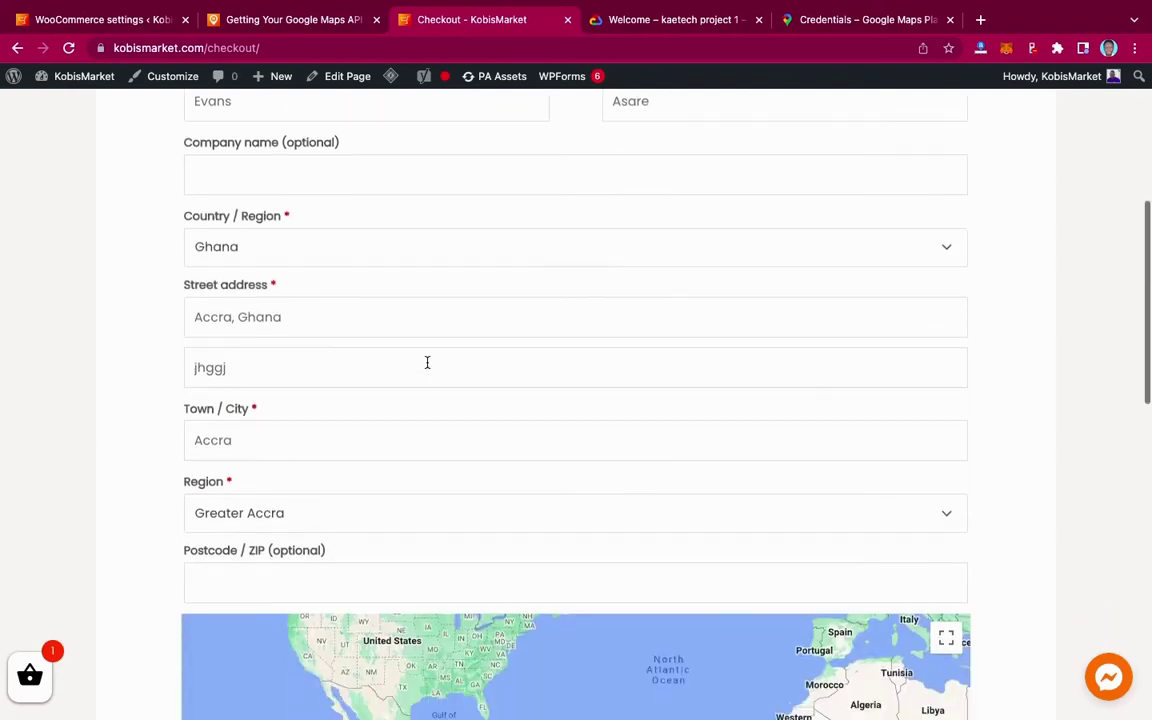
scroll(427, 363, "down", 3)
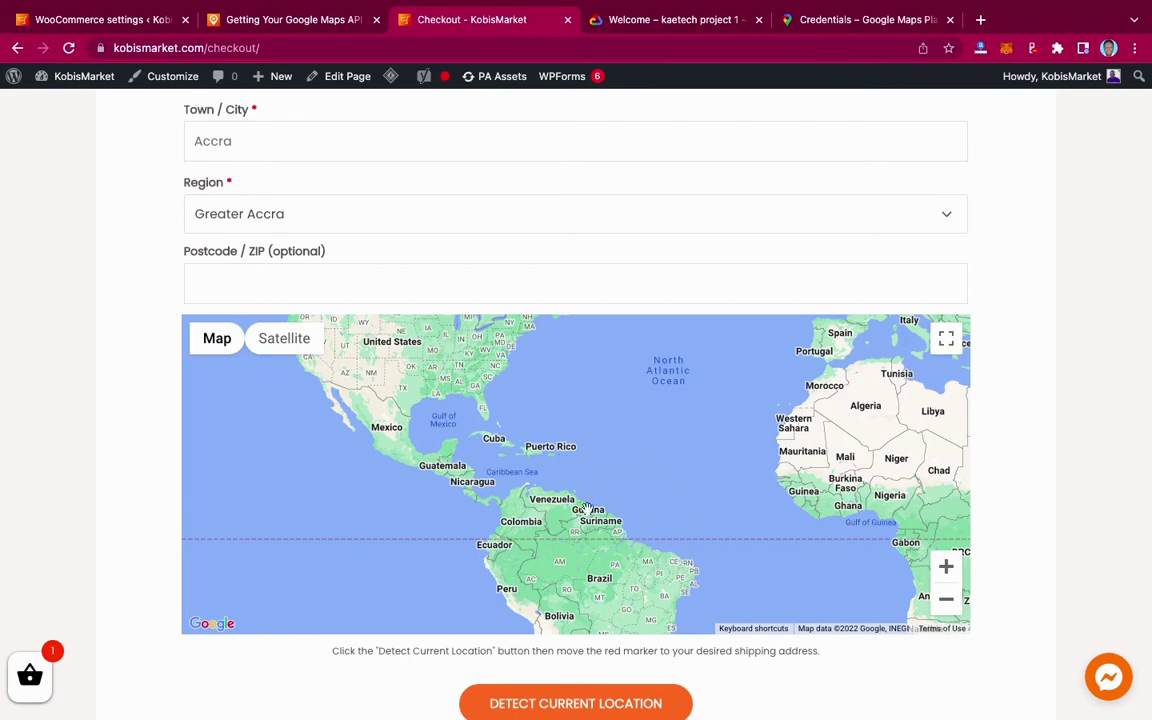
scroll(684, 551, "down", 1)
scroll(684, 551, "down", 1)
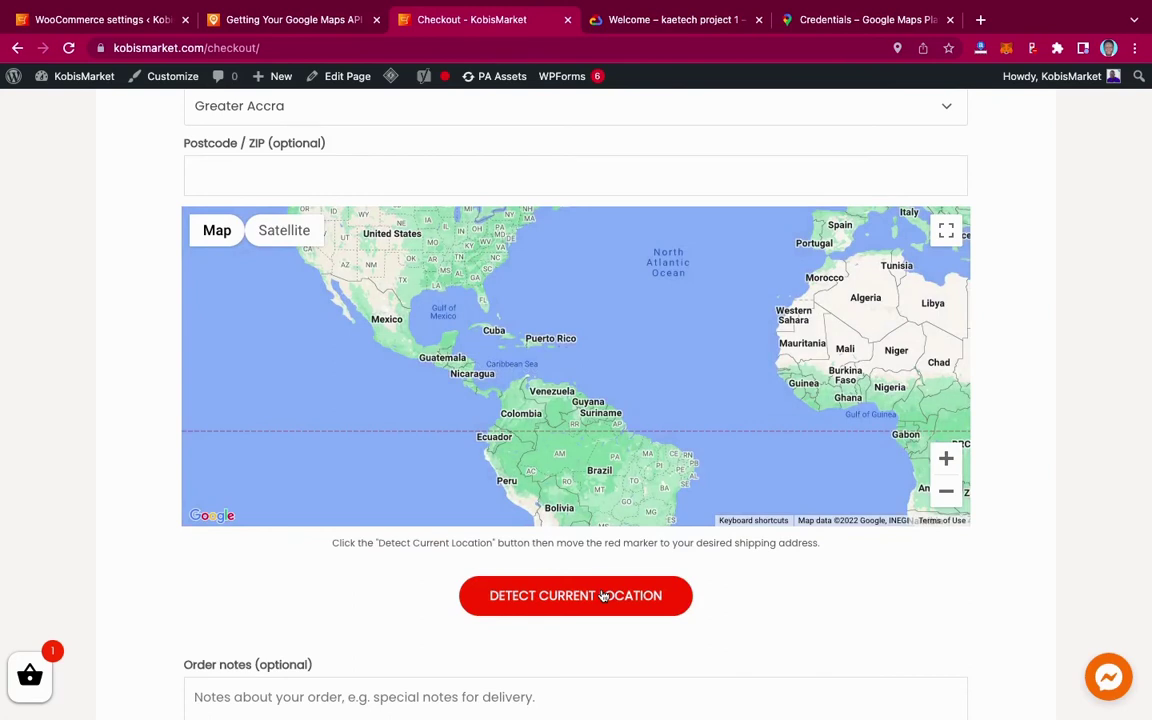
left_click(604, 596)
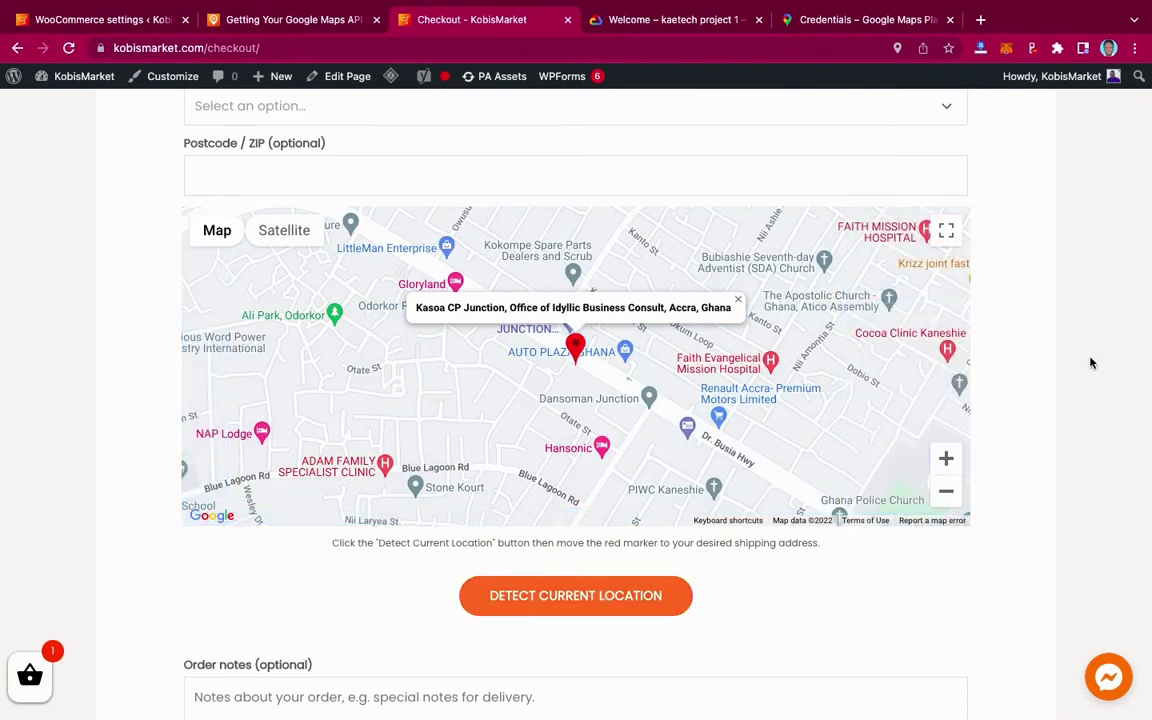
Step: Choose Greater Accra as the region for the newly detected shipping address and proceed to the order review
scroll(1091, 363, "up", 3)
scroll(1091, 363, "up", 2)
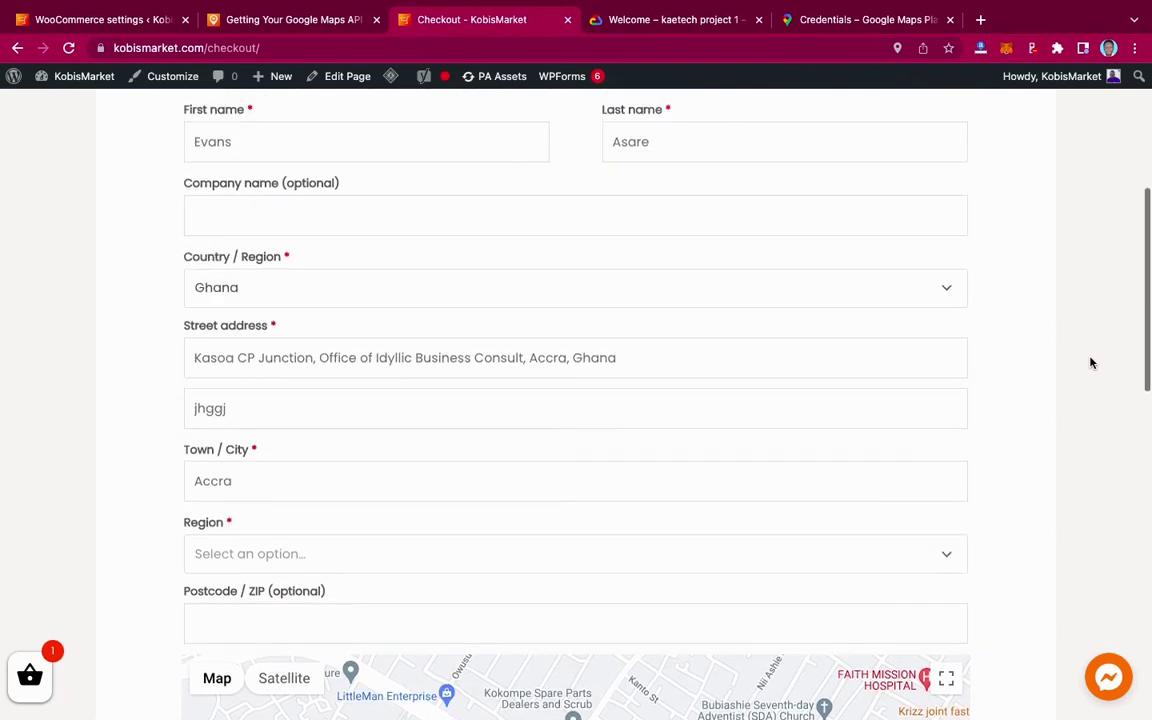
scroll(656, 476, "down", 1)
left_click(658, 463)
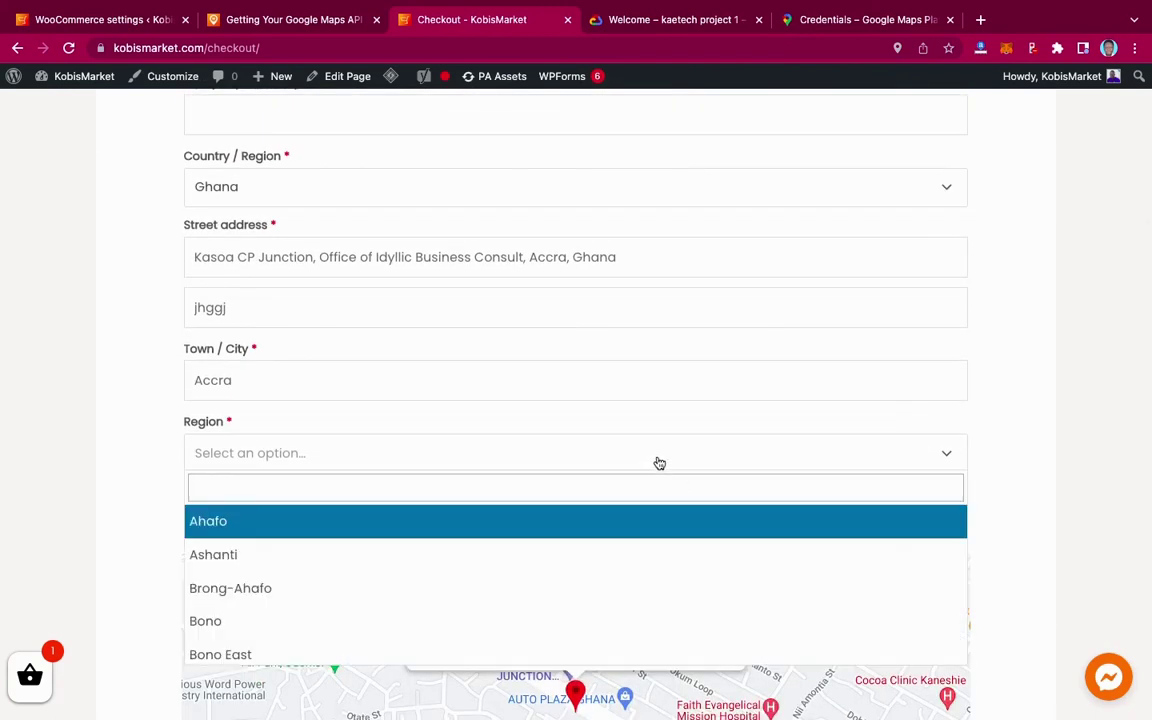
scroll(550, 570, "down", 1)
scroll(537, 591, "down", 2)
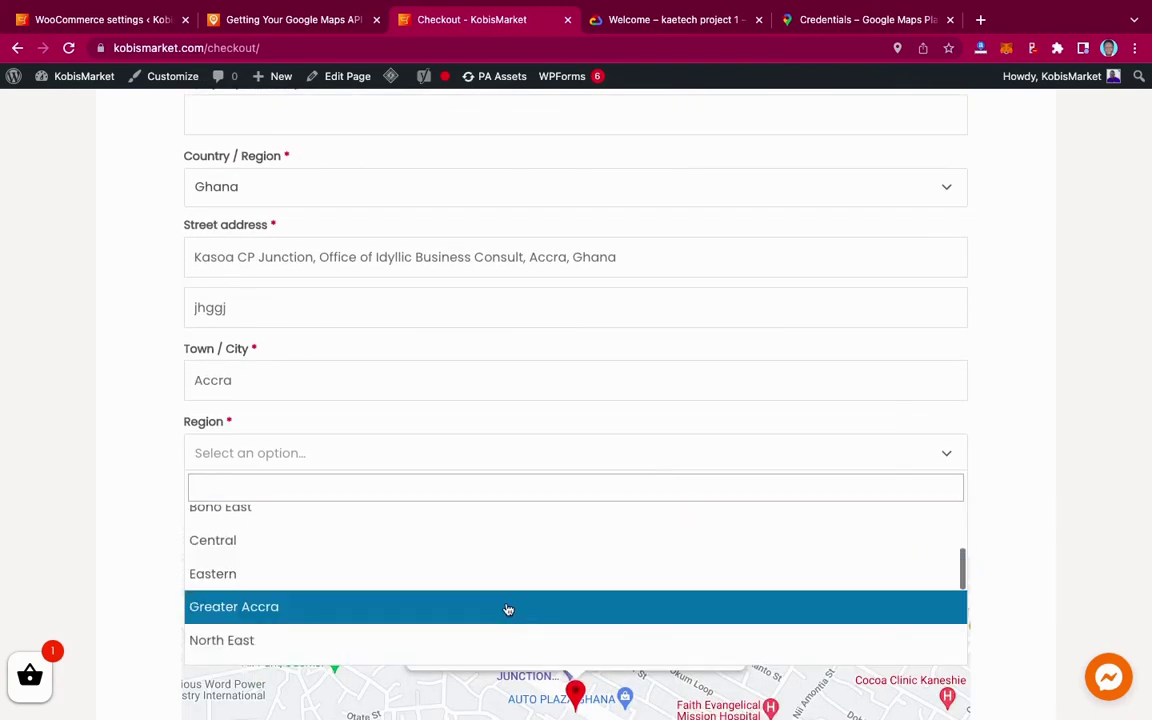
left_click(509, 608)
scroll(975, 418, "up", 3)
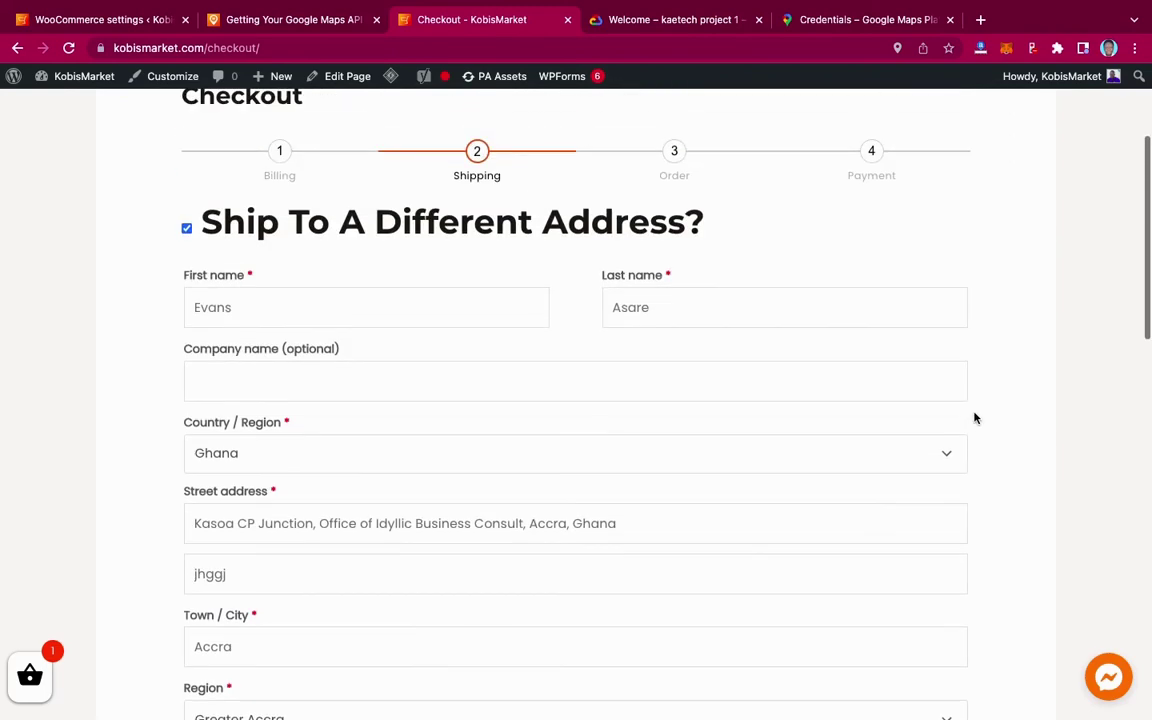
scroll(975, 418, "down", 7)
left_click(920, 630)
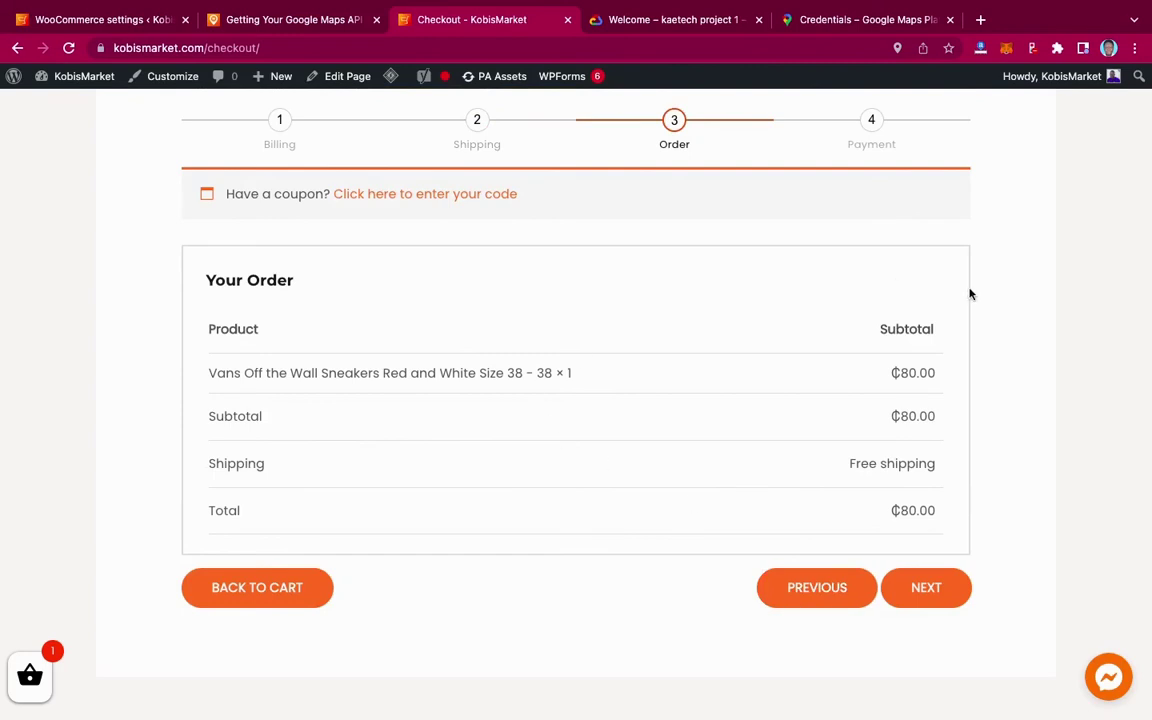
scroll(967, 293, "up", 1)
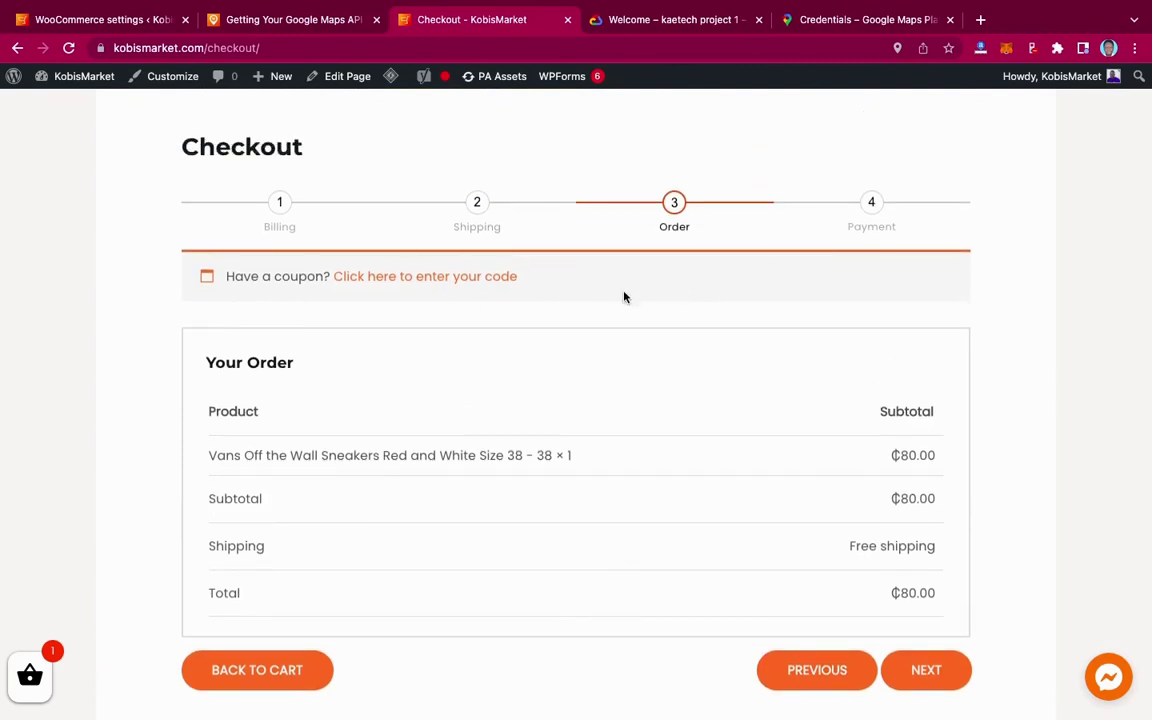
Step: Continue from the order review to the Payment stage, look over the payment options and choose Wallet payment
scroll(660, 450, "down", 1)
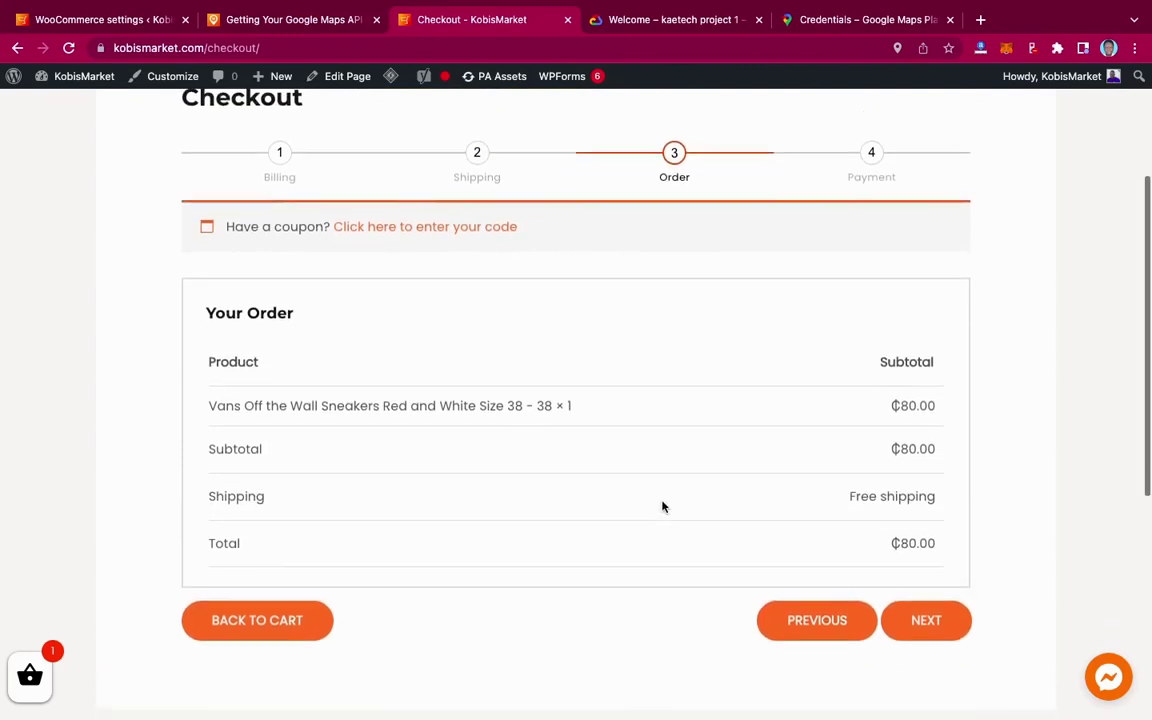
left_click(918, 616)
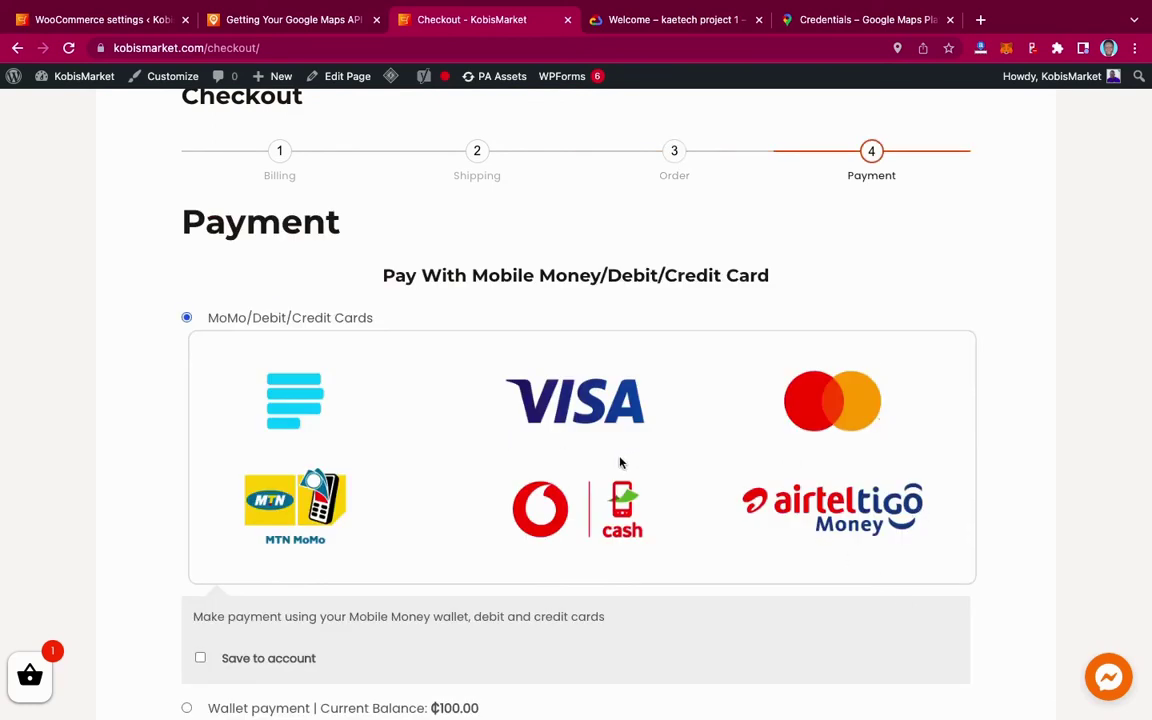
scroll(650, 475, "down", 2)
scroll(650, 470, "down", 1)
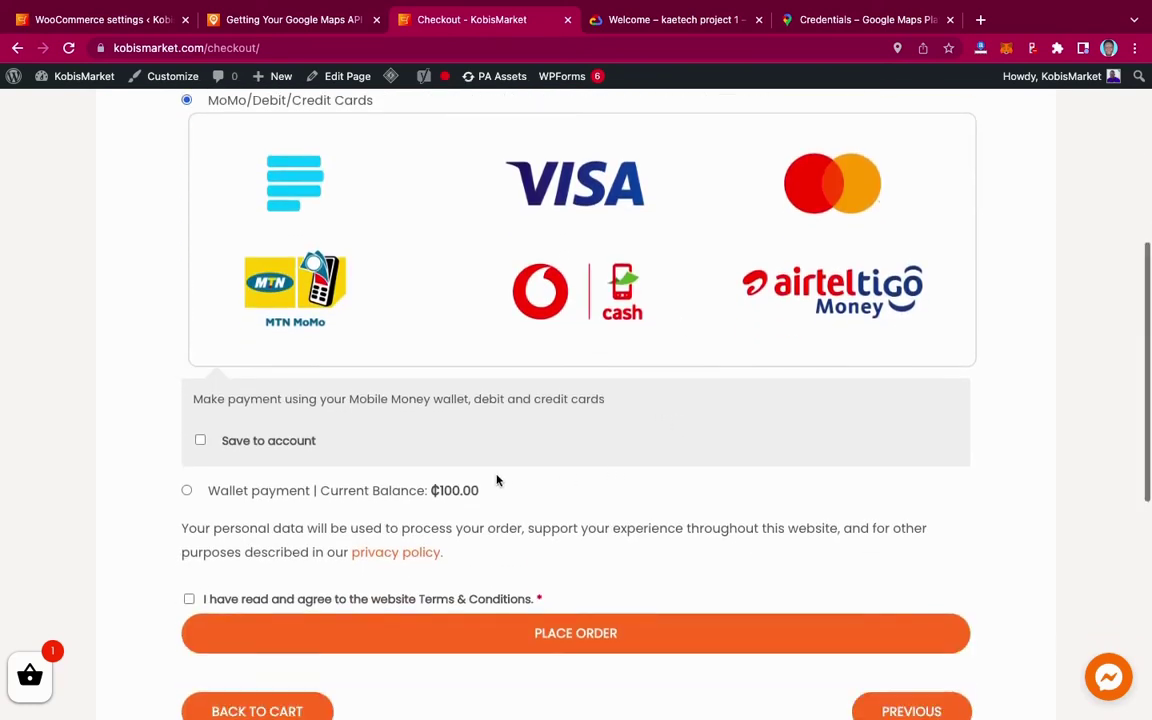
scroll(255, 499, "up", 1)
scroll(255, 499, "up", 3)
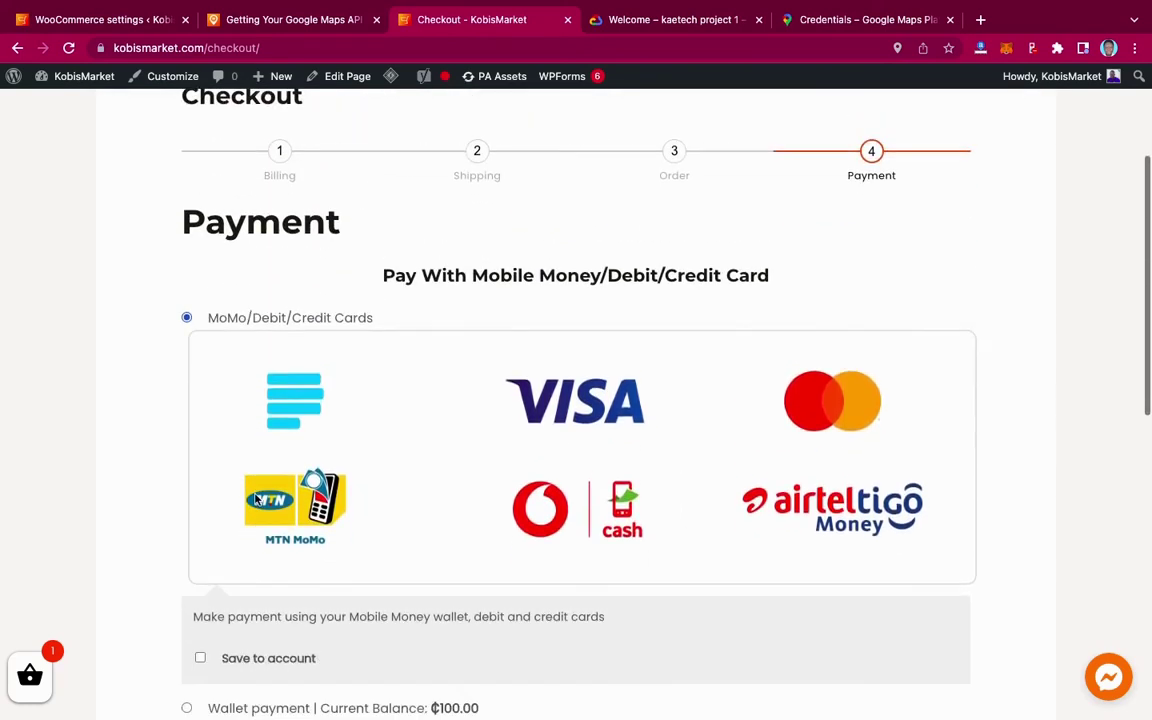
scroll(224, 496, "down", 4)
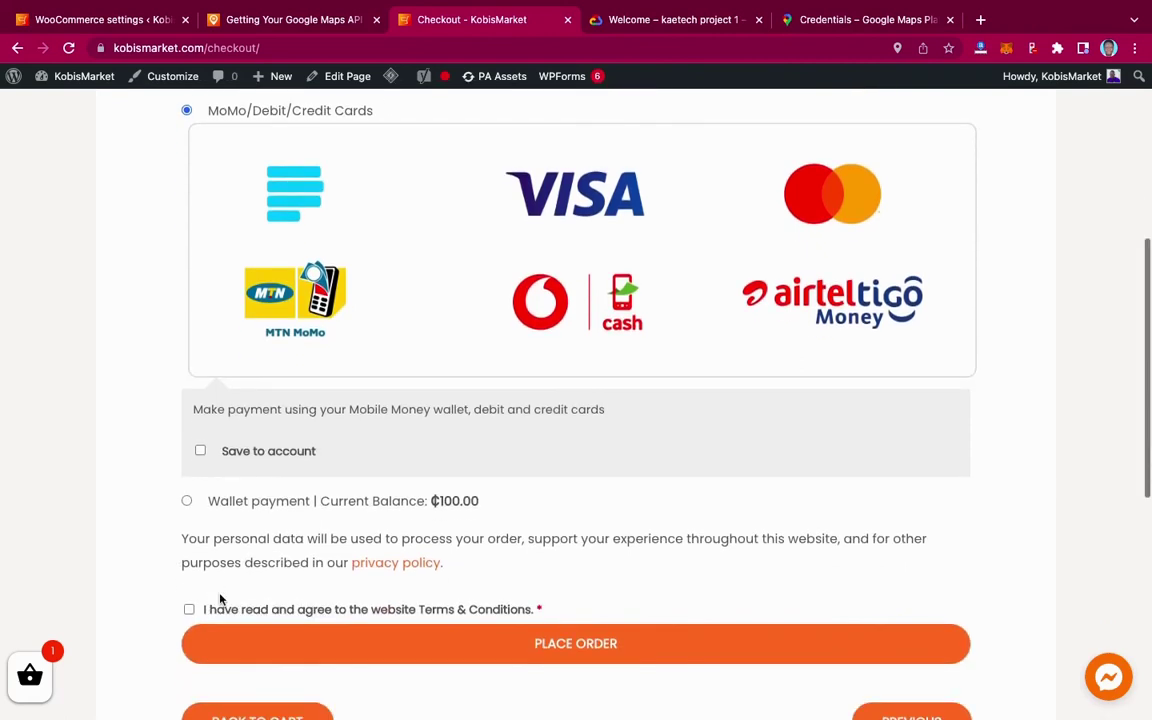
left_click(188, 504)
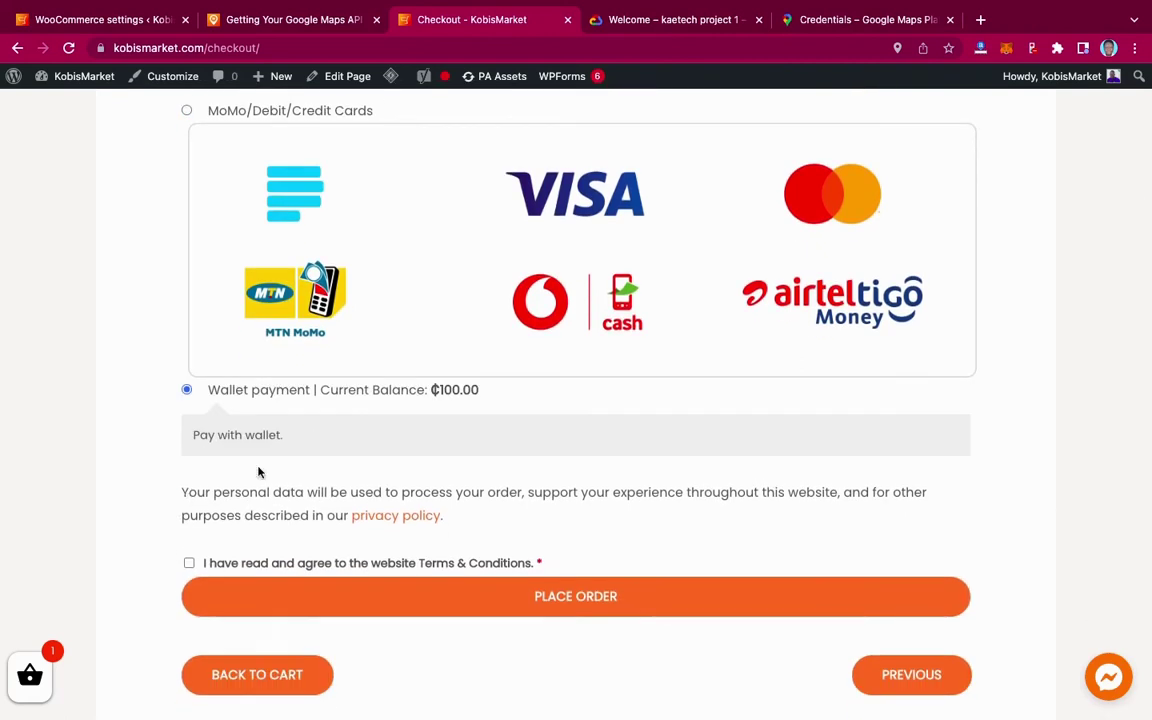
Step: Accept the website Terms & Conditions and place the order
scroll(450, 410, "up", 4)
scroll(450, 410, "up", 2)
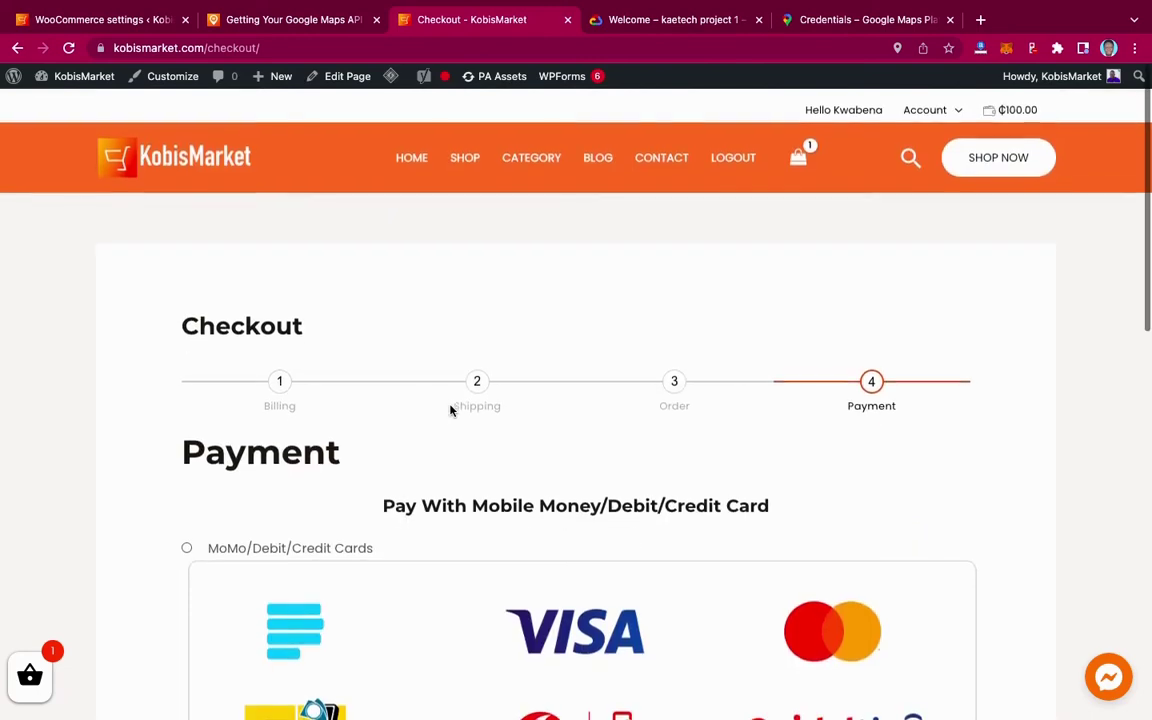
scroll(450, 410, "down", 5)
scroll(450, 410, "up", 1)
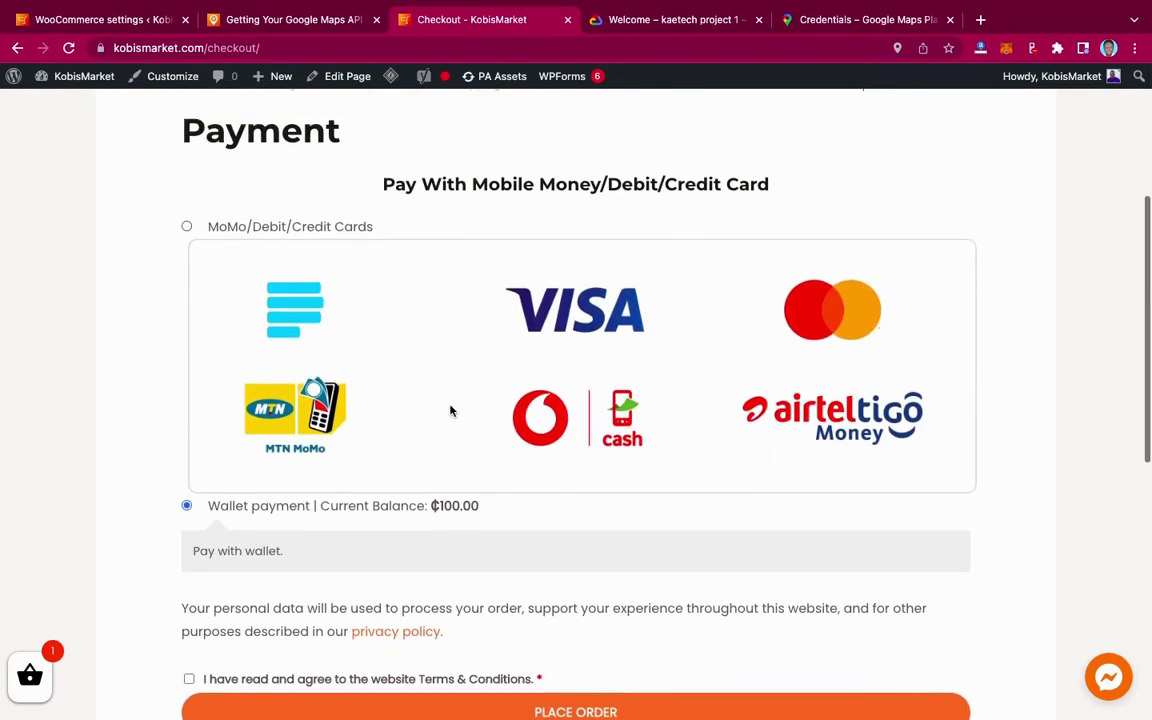
scroll(450, 410, "down", 5)
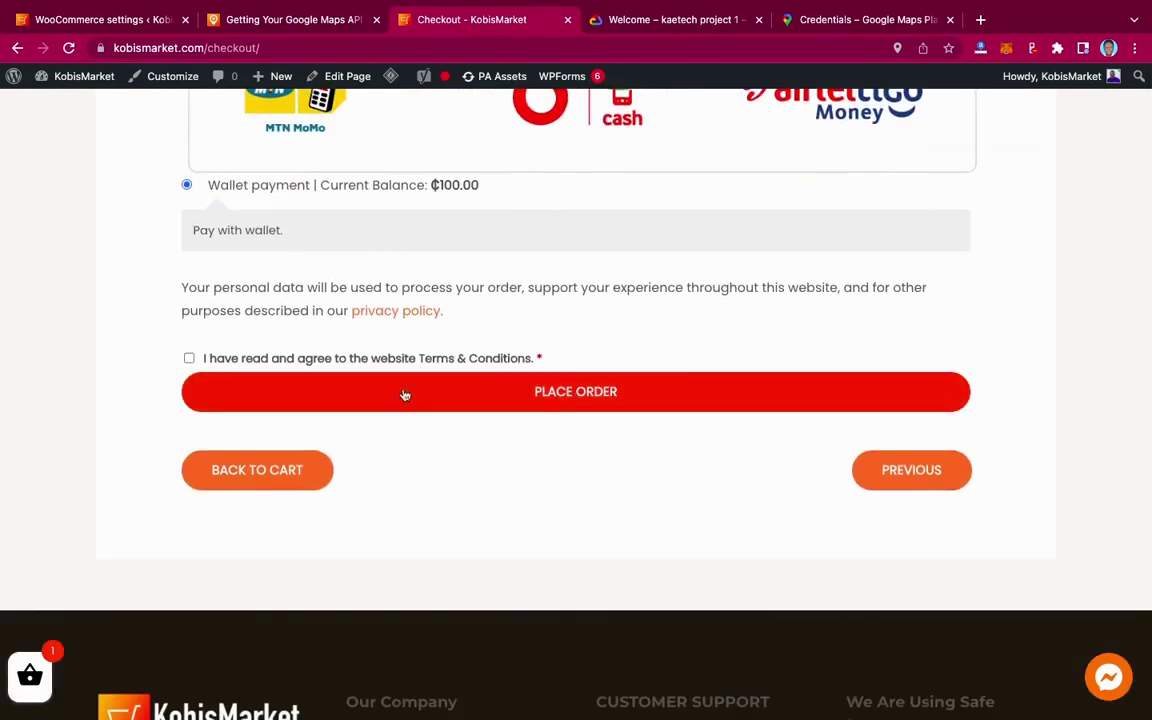
left_click(189, 360)
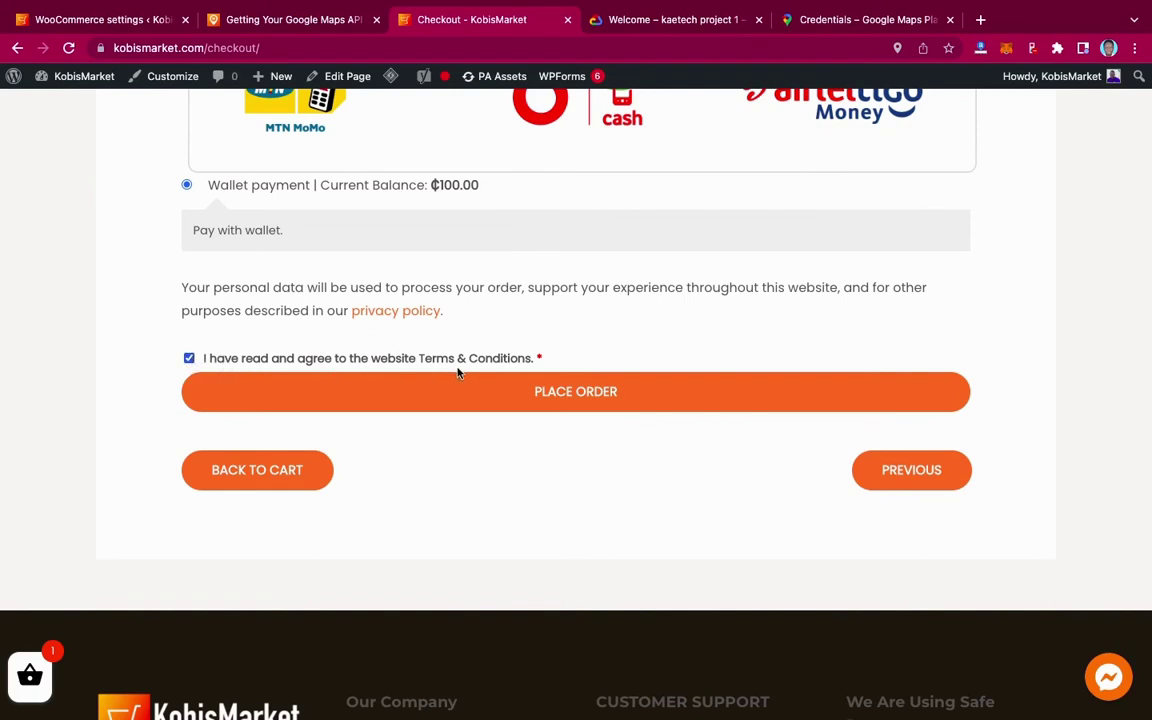
left_click(567, 395)
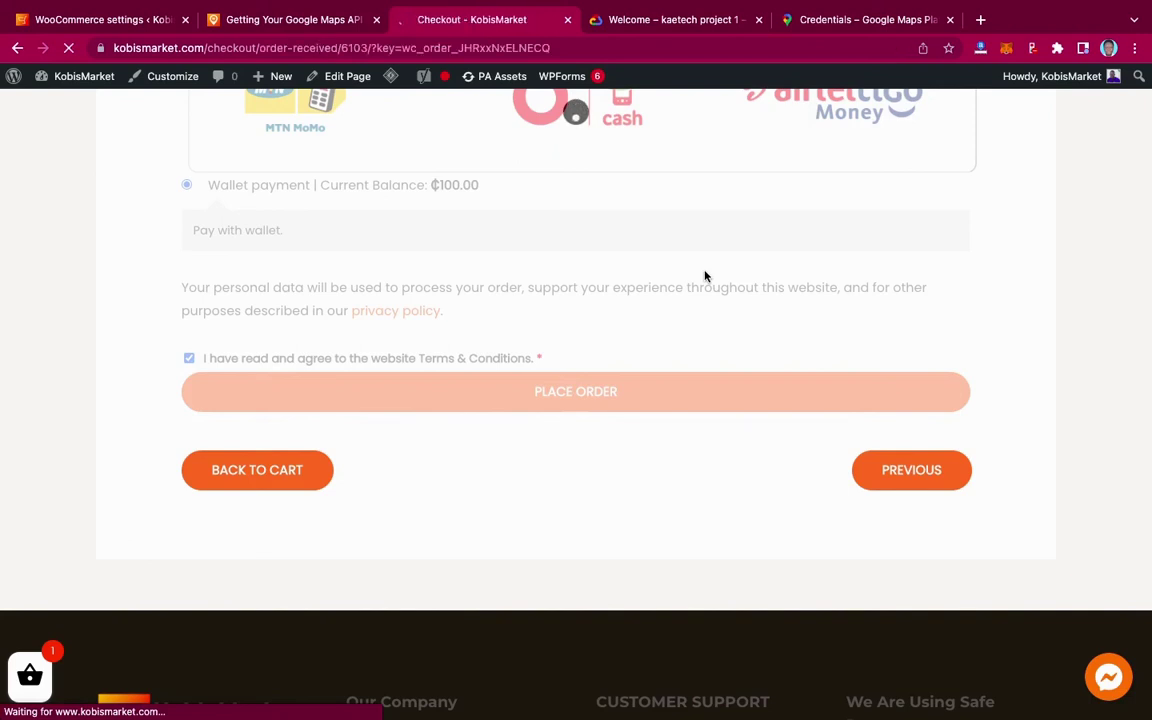
Step: Examine the order confirmation's details, the location map and the billing and shipping addresses below it
scroll(634, 410, "down", 5)
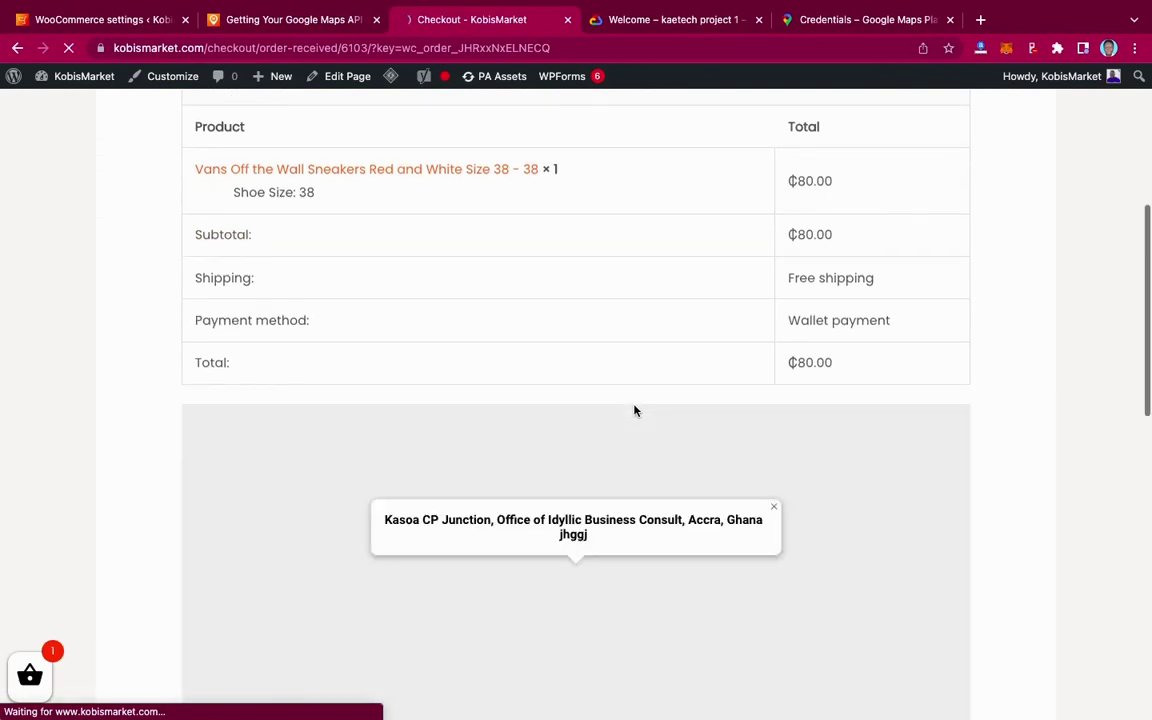
scroll(993, 497, "down", 5)
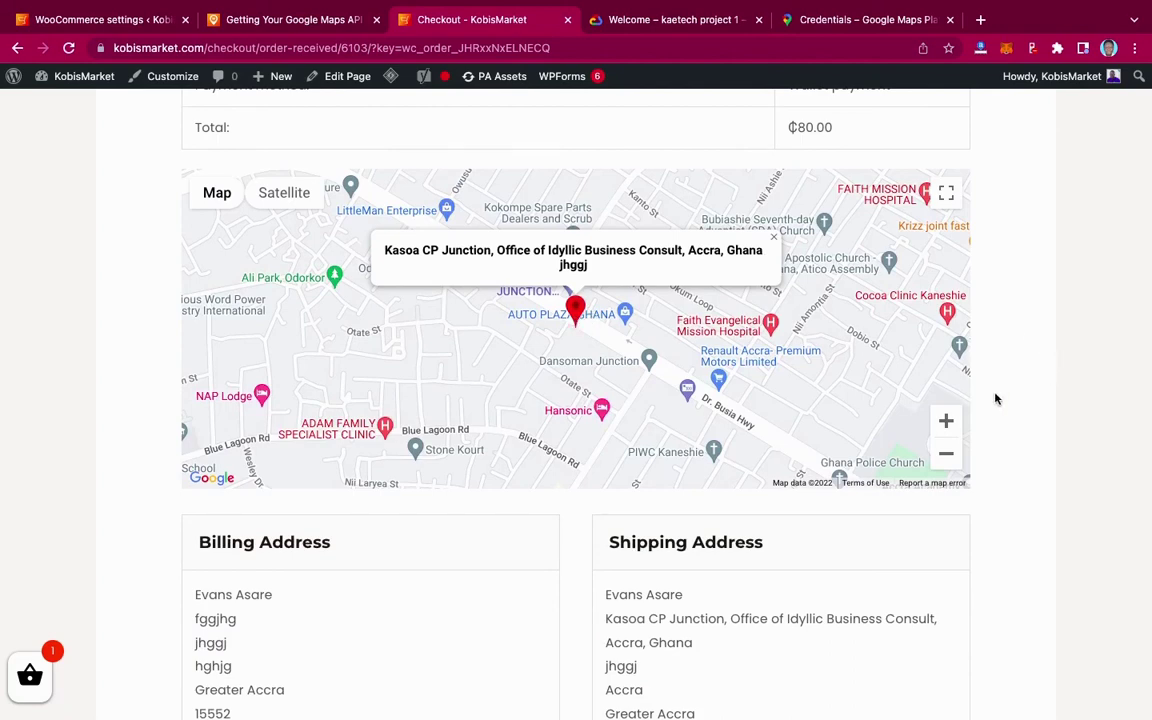
scroll(995, 399, "down", 8)
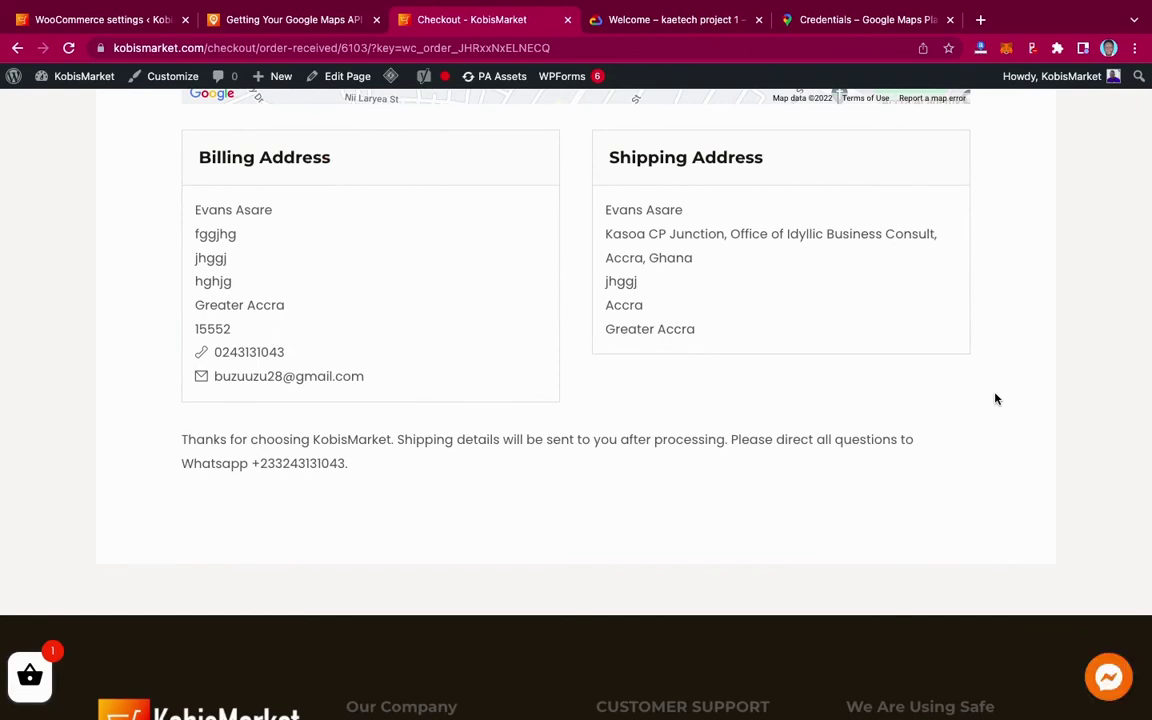
scroll(995, 399, "up", 10)
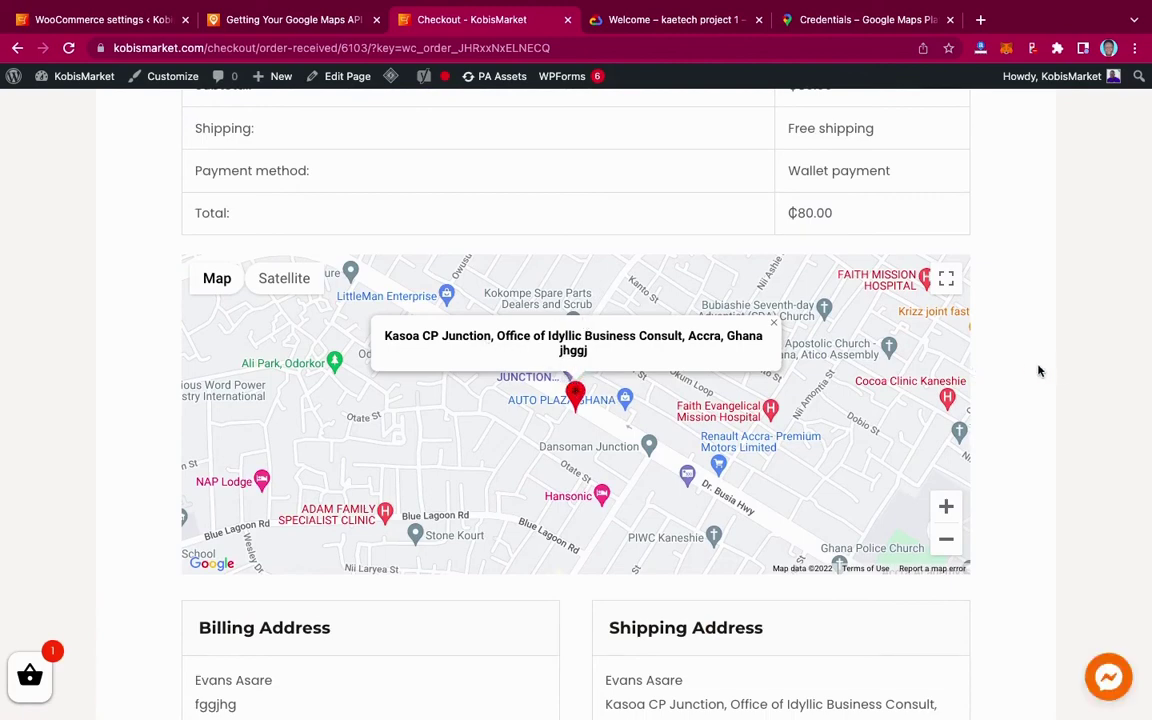
scroll(1008, 371, "up", 3)
scroll(1008, 371, "down", 2)
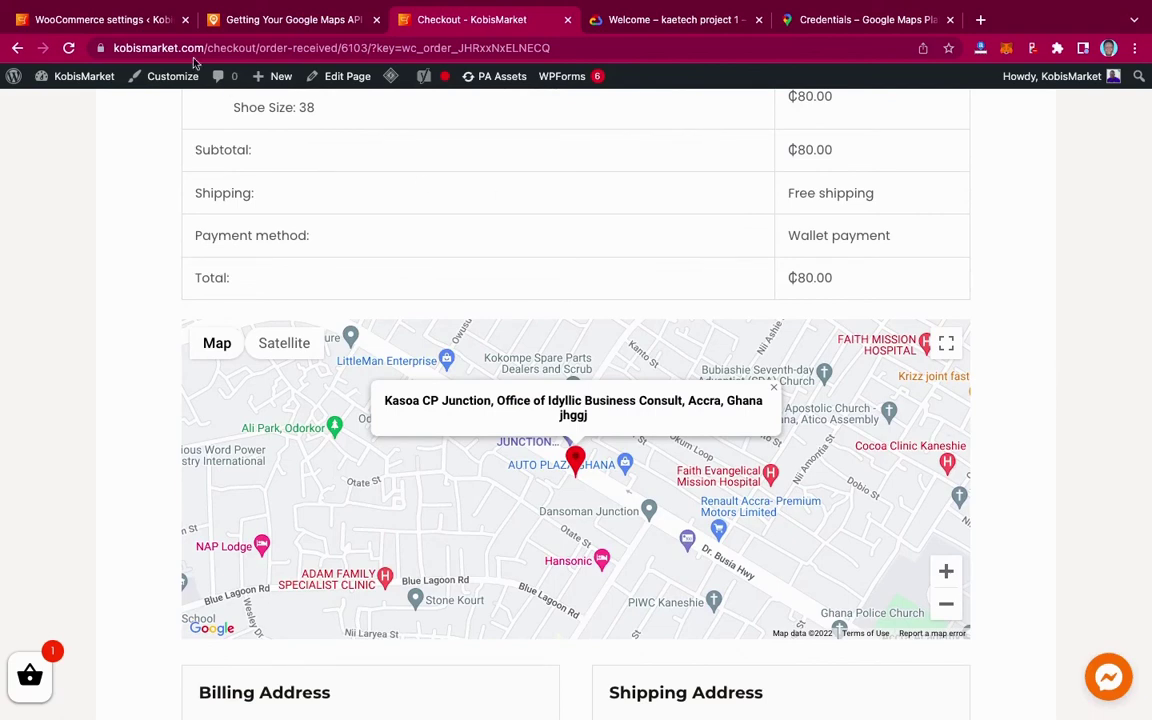
Step: Switch to the WordPress admin and open the newly placed order from the WooCommerce orders list
left_click(124, 22)
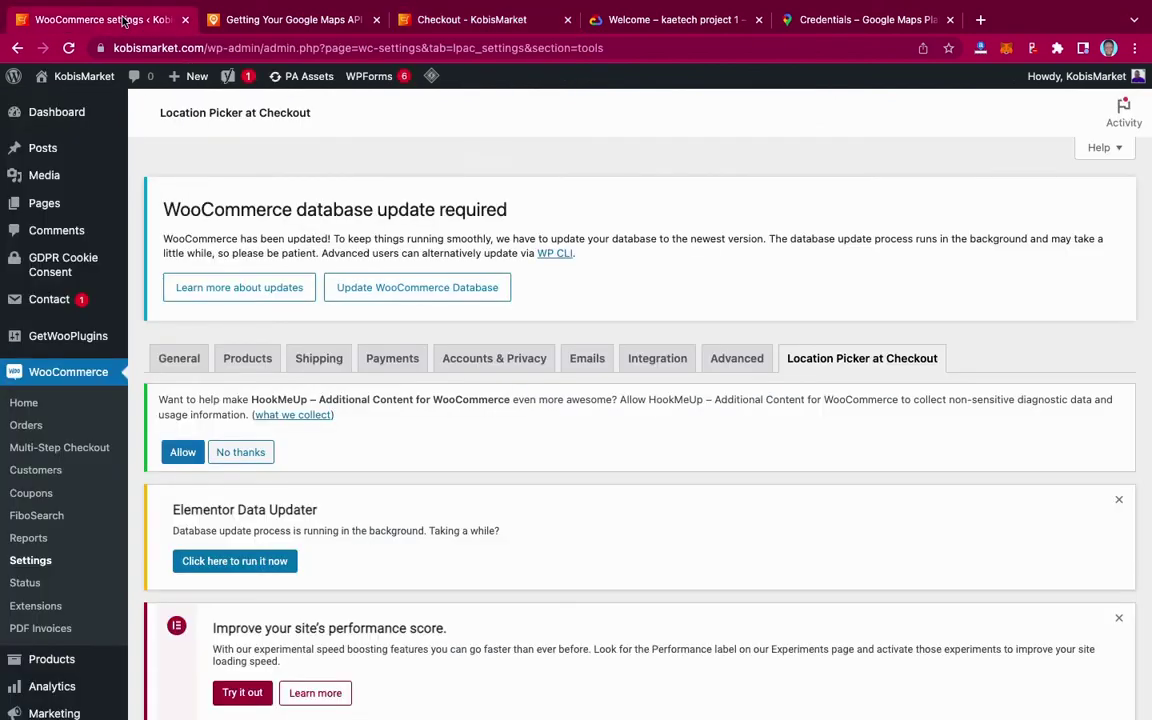
scroll(40, 445, "down", 2)
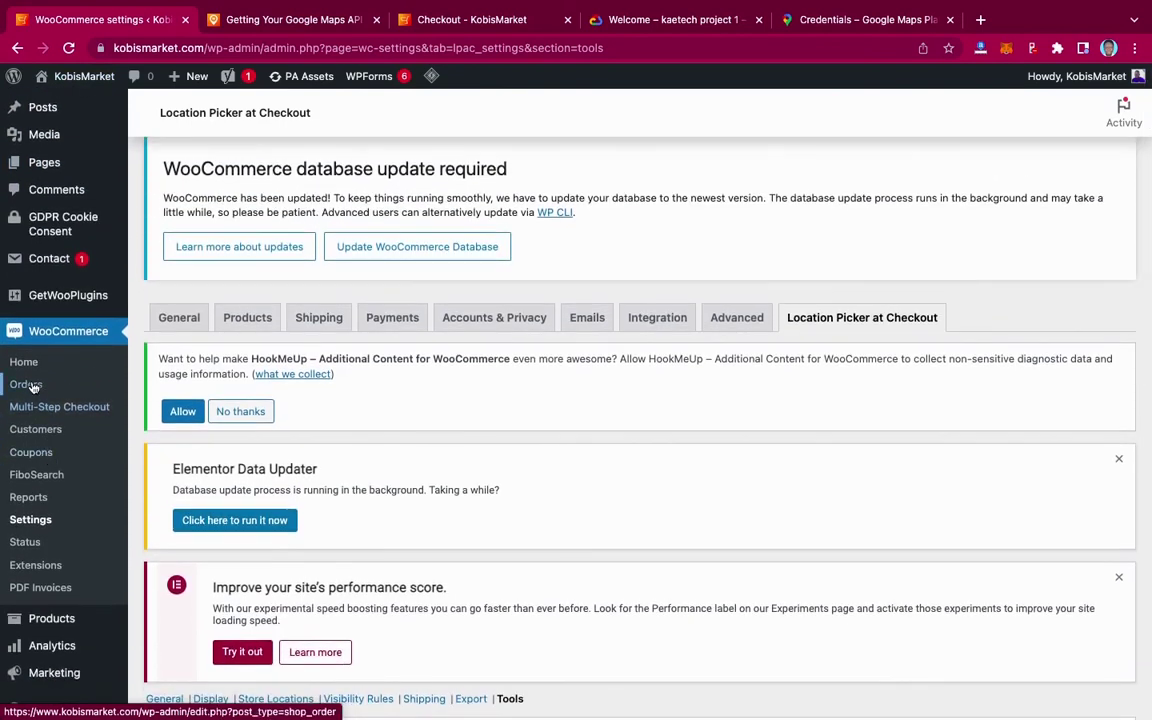
left_click(31, 386)
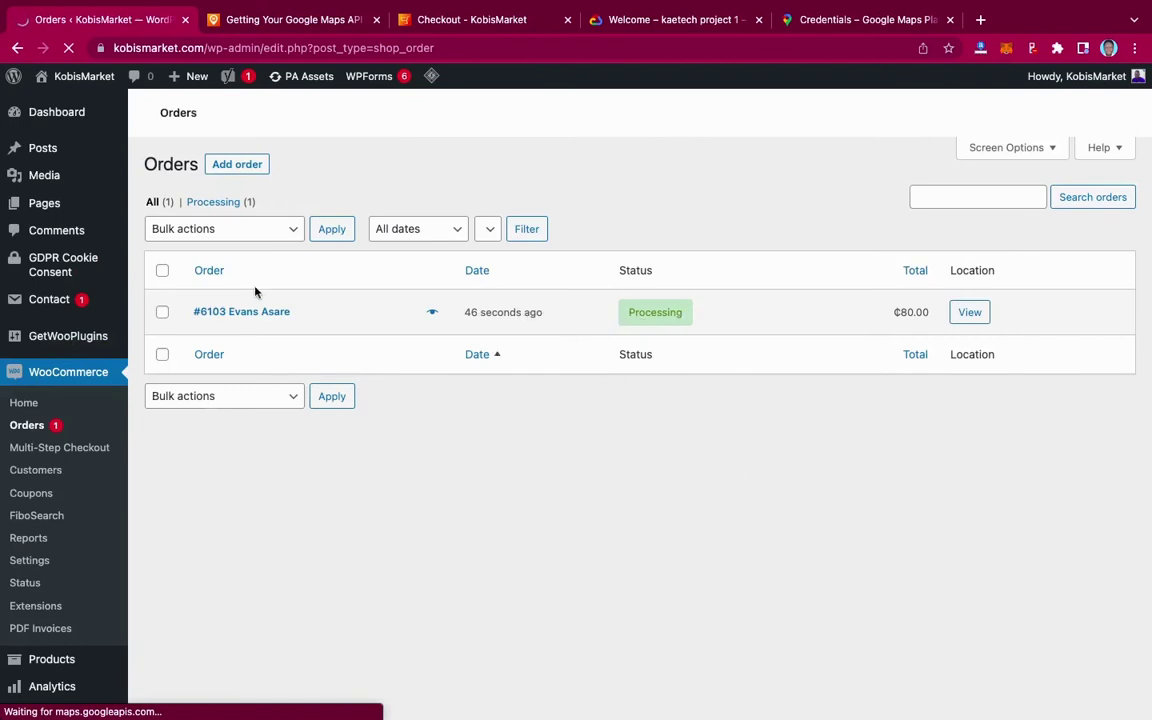
left_click(233, 319)
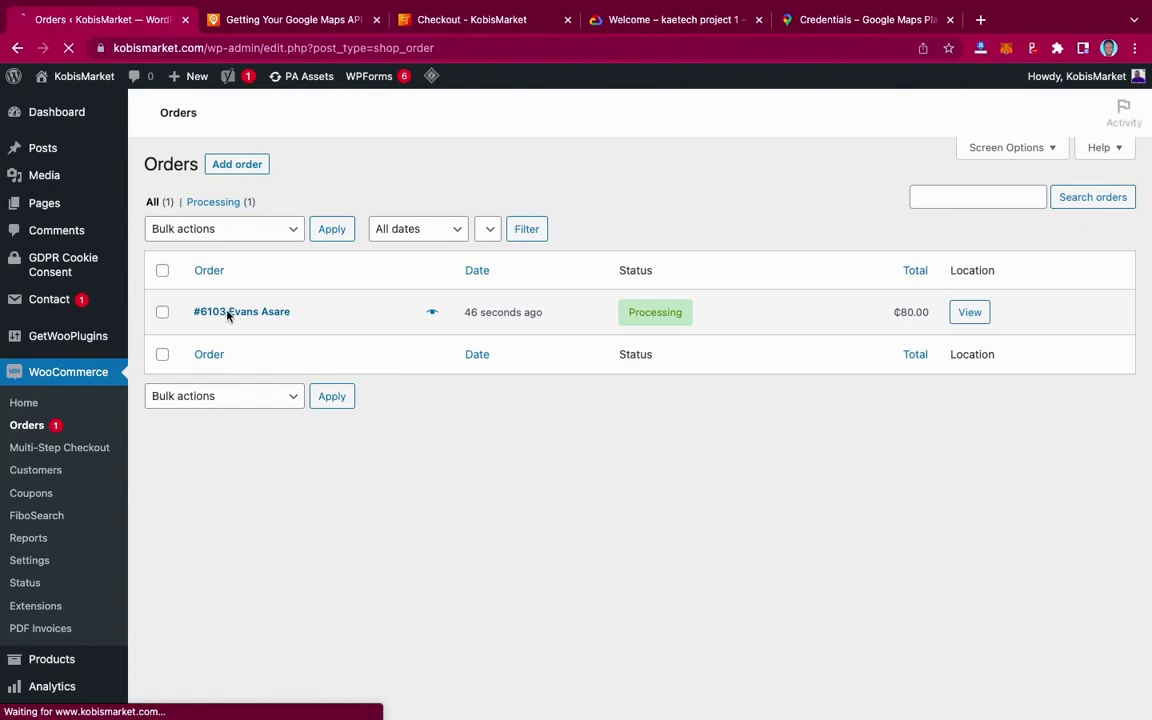
scroll(369, 484, "down", 5)
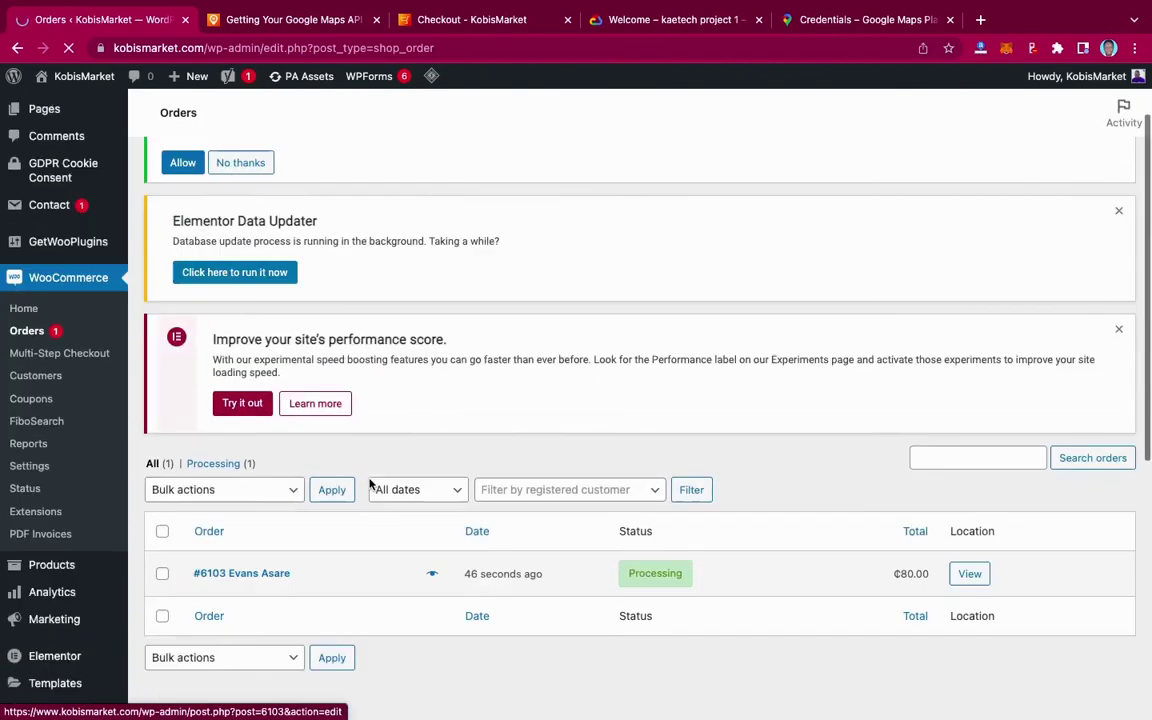
scroll(260, 353, "up", 3)
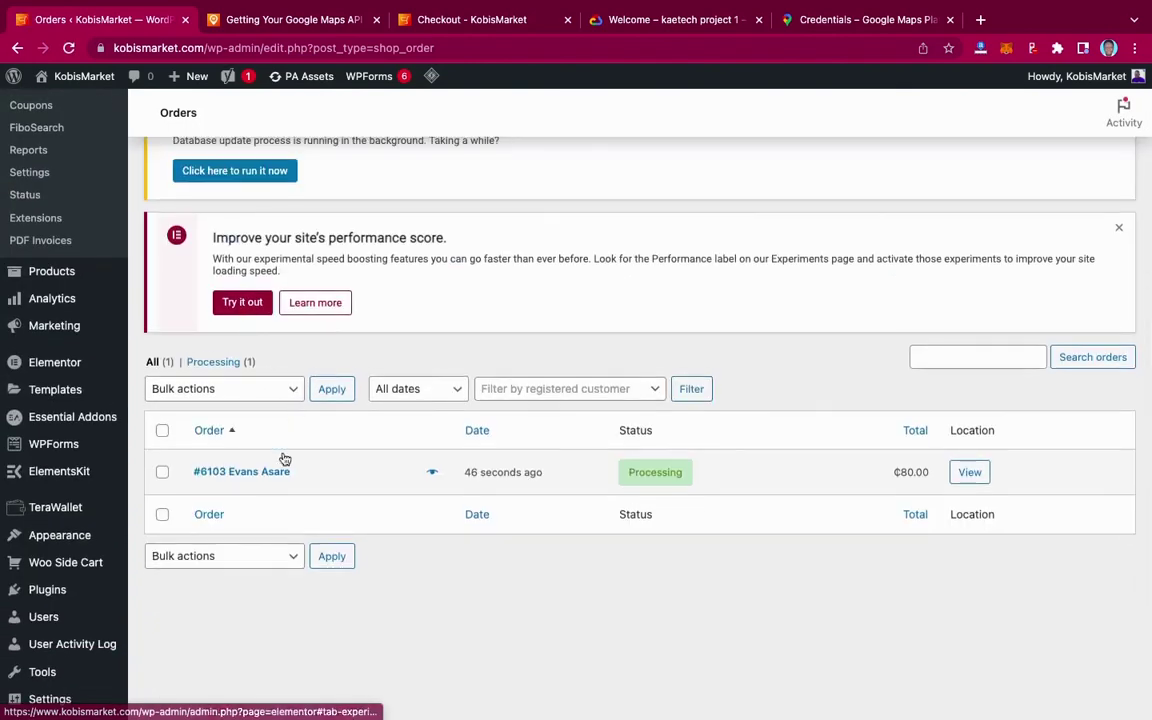
left_click(249, 476)
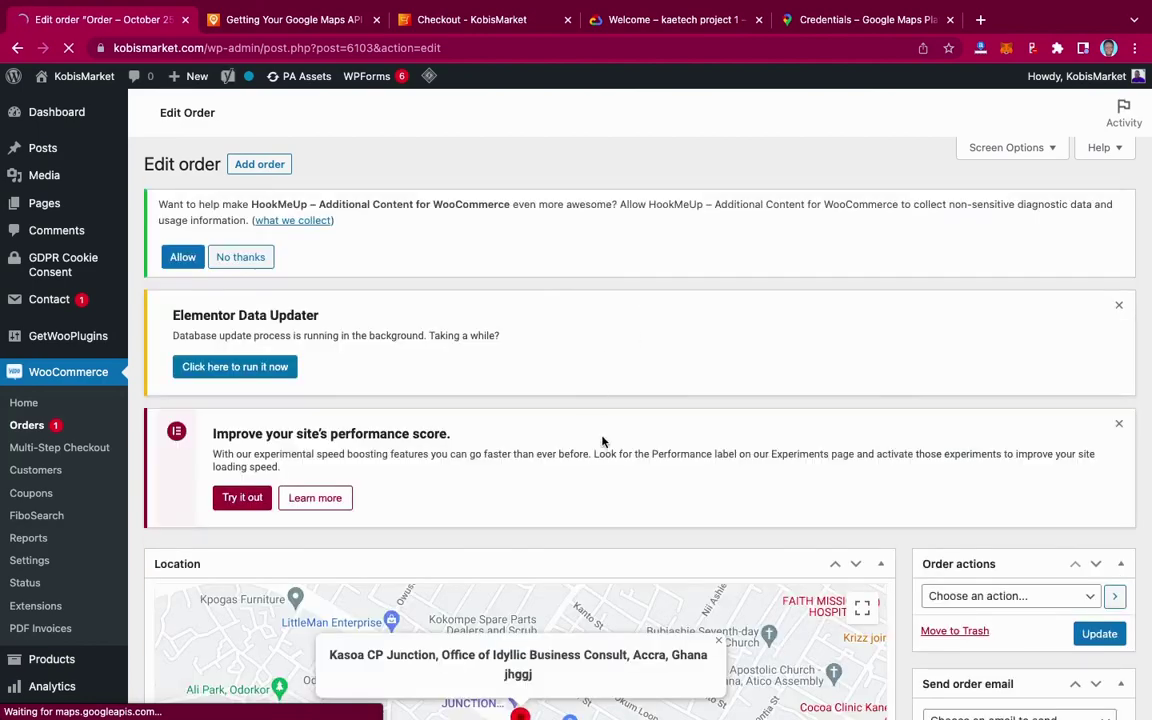
Step: Examine the order's location map, billing and shipping details and purchased items on the edit page
scroll(602, 441, "down", 5)
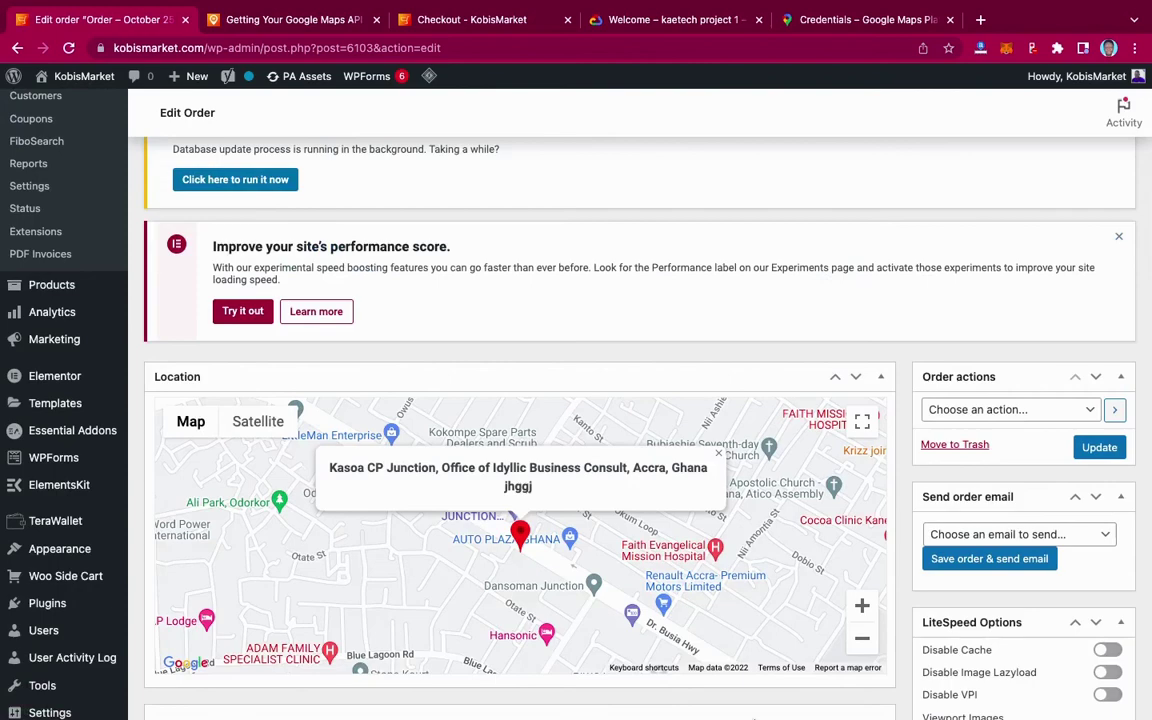
mouse_move(769, 693)
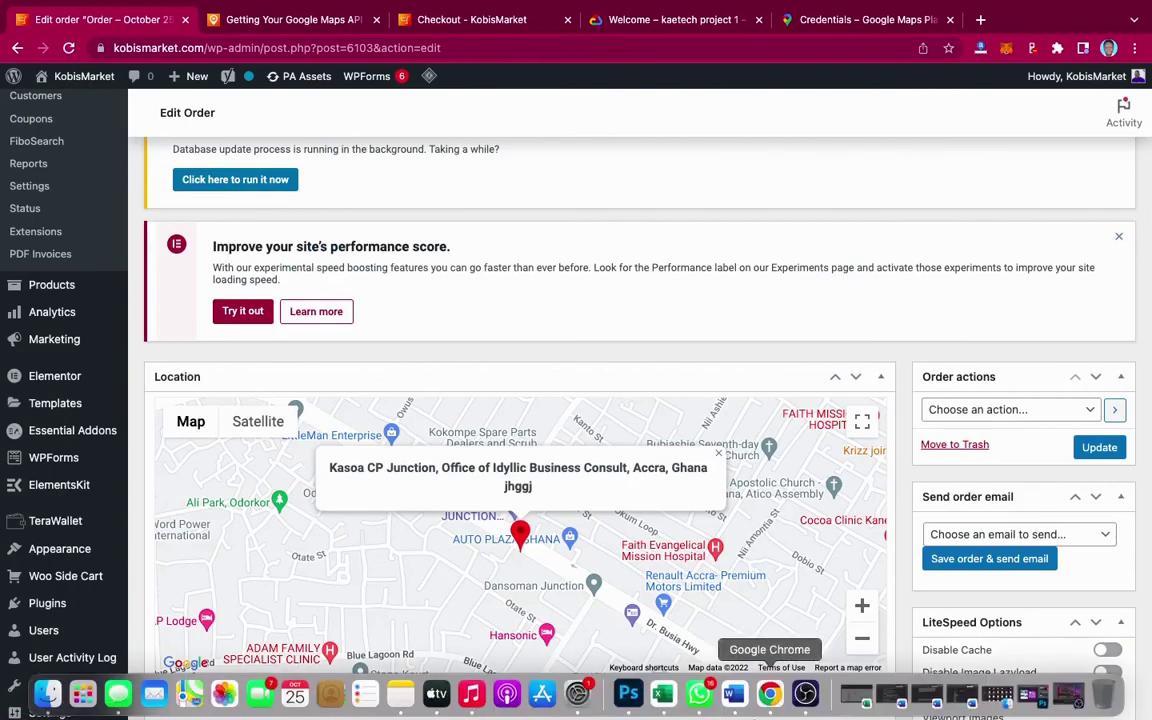
scroll(786, 523, "down", 5)
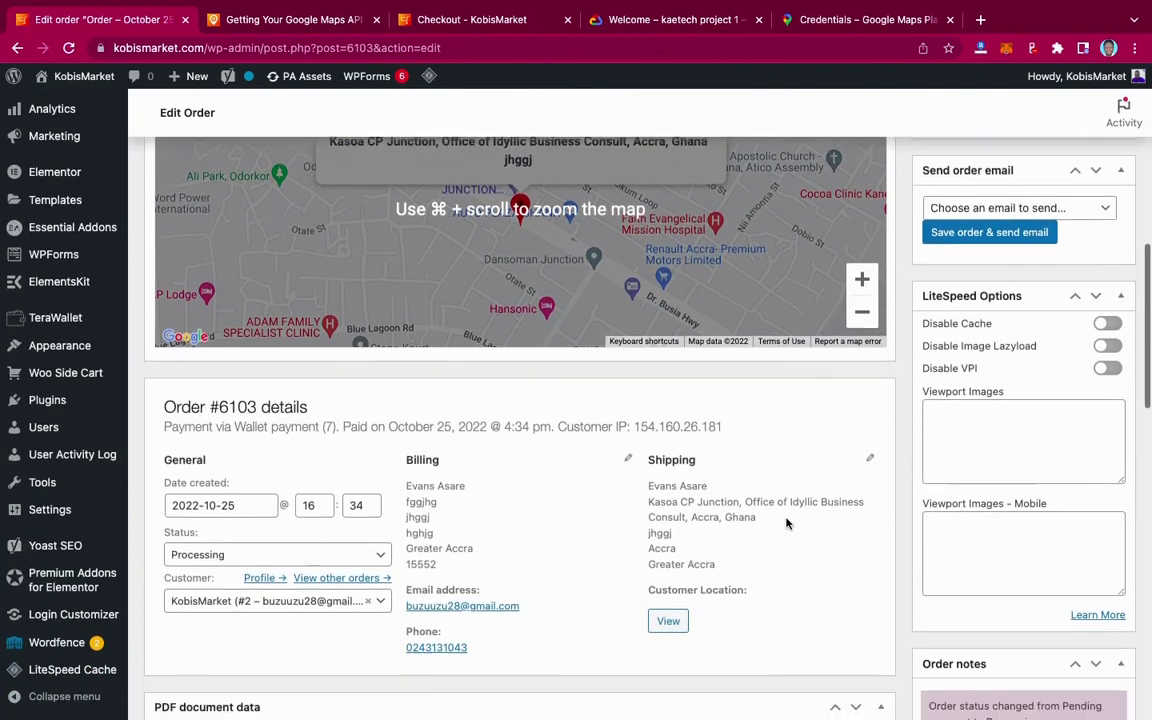
scroll(786, 523, "down", 5)
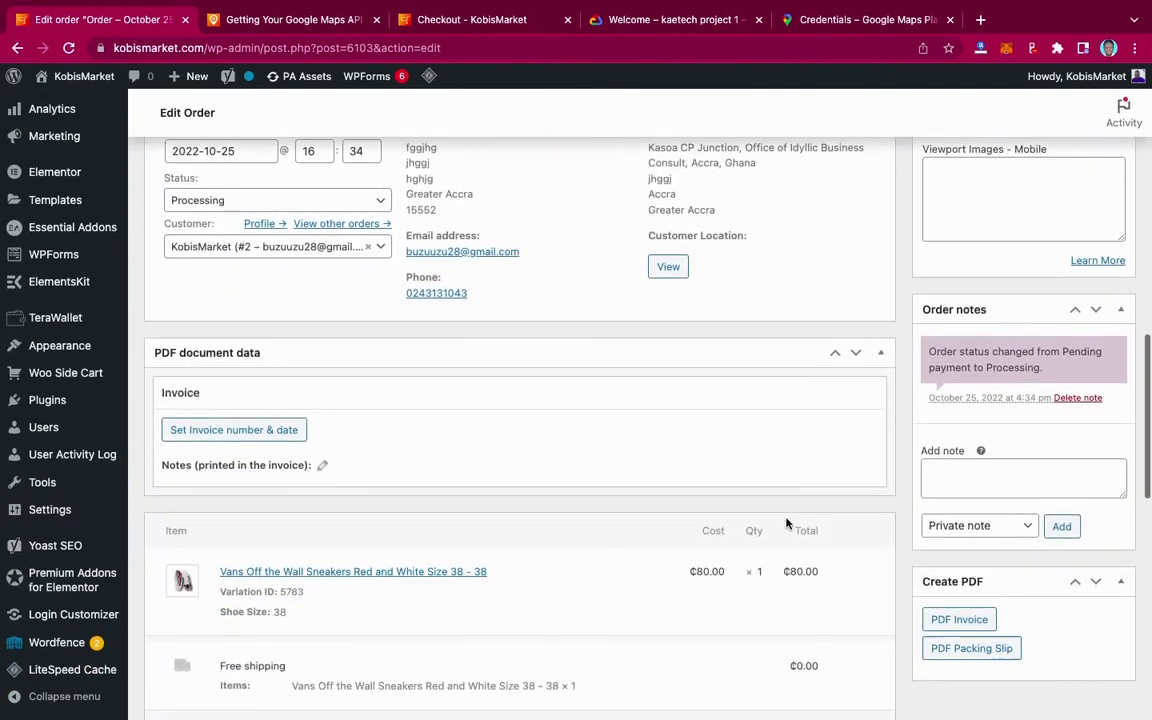
scroll(786, 523, "up", 7)
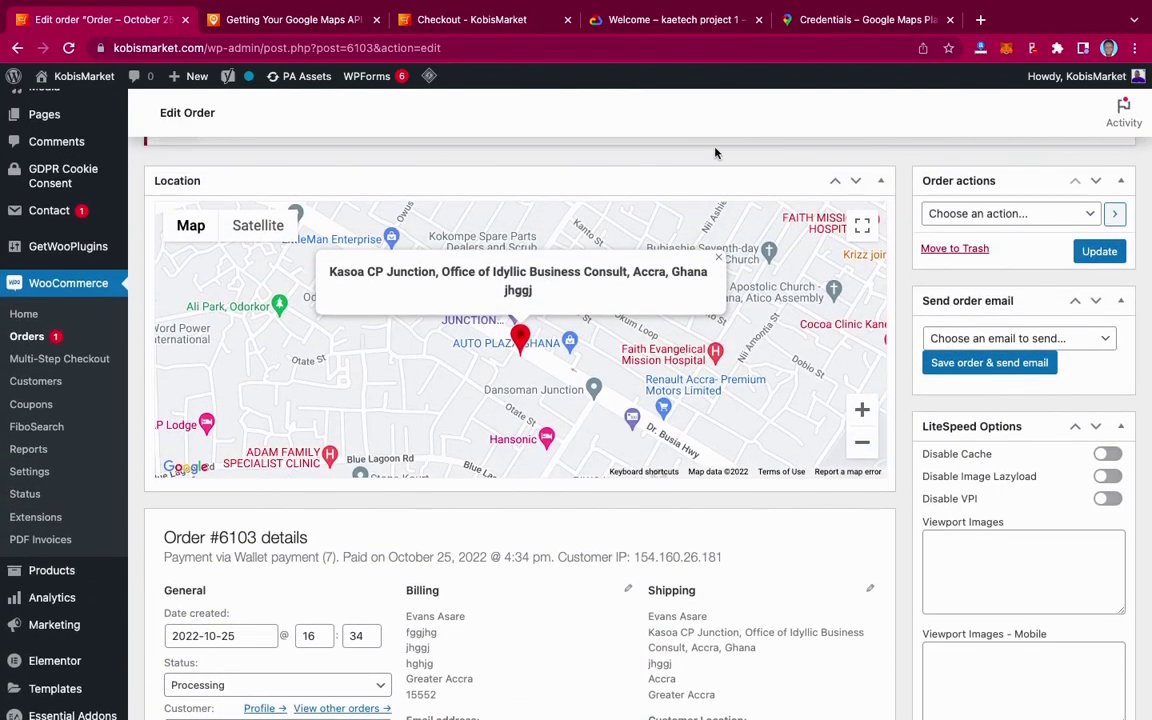
Step: Switch to the Google Maps Platform credentials page and close the dialog showing the created API key
left_click(848, 31)
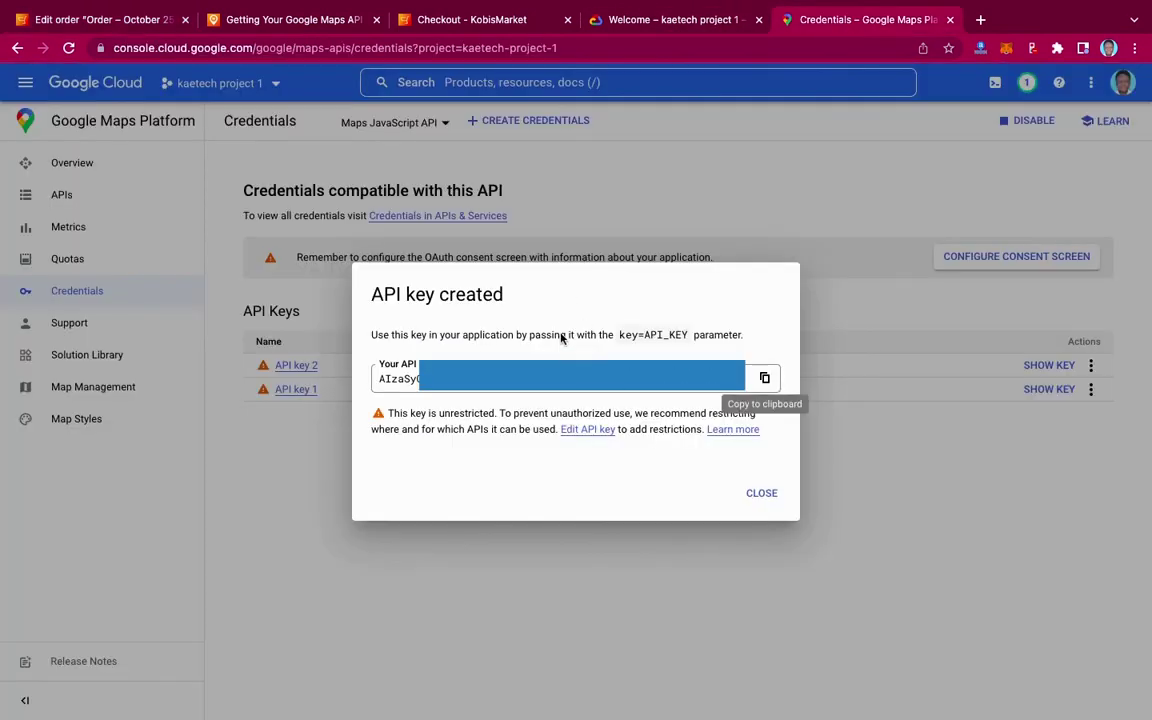
left_click(765, 494)
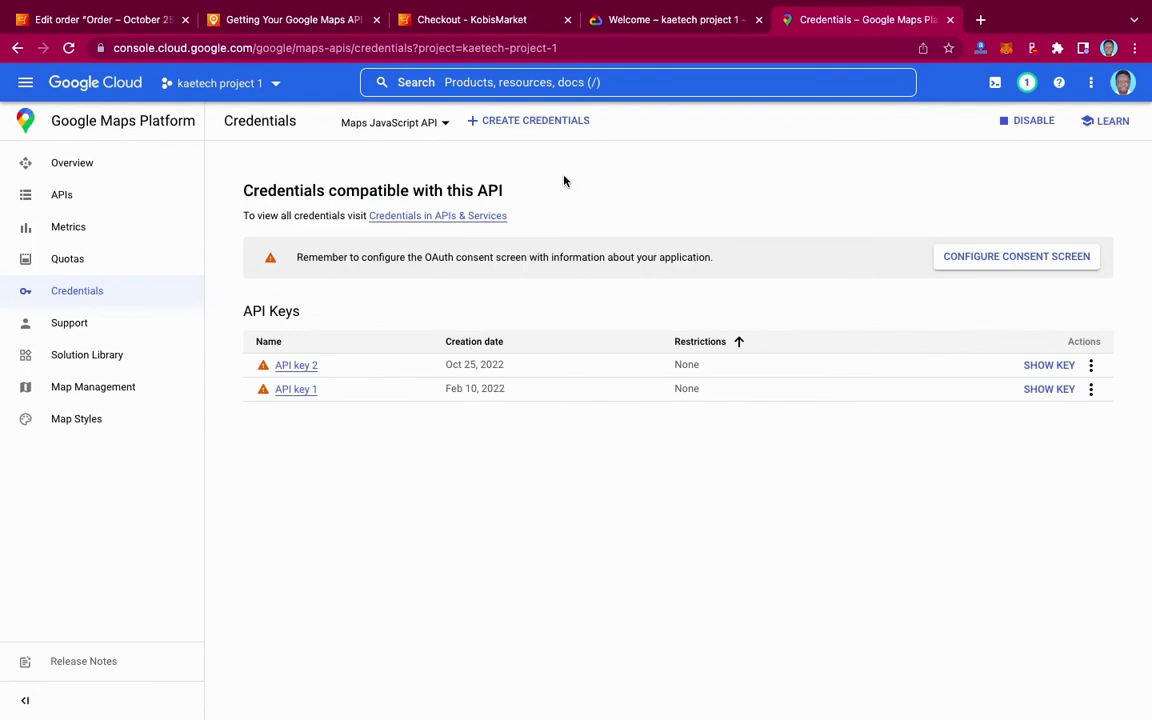
Step: Return to the storefront's order confirmation and review its location map and order details
left_click(474, 21)
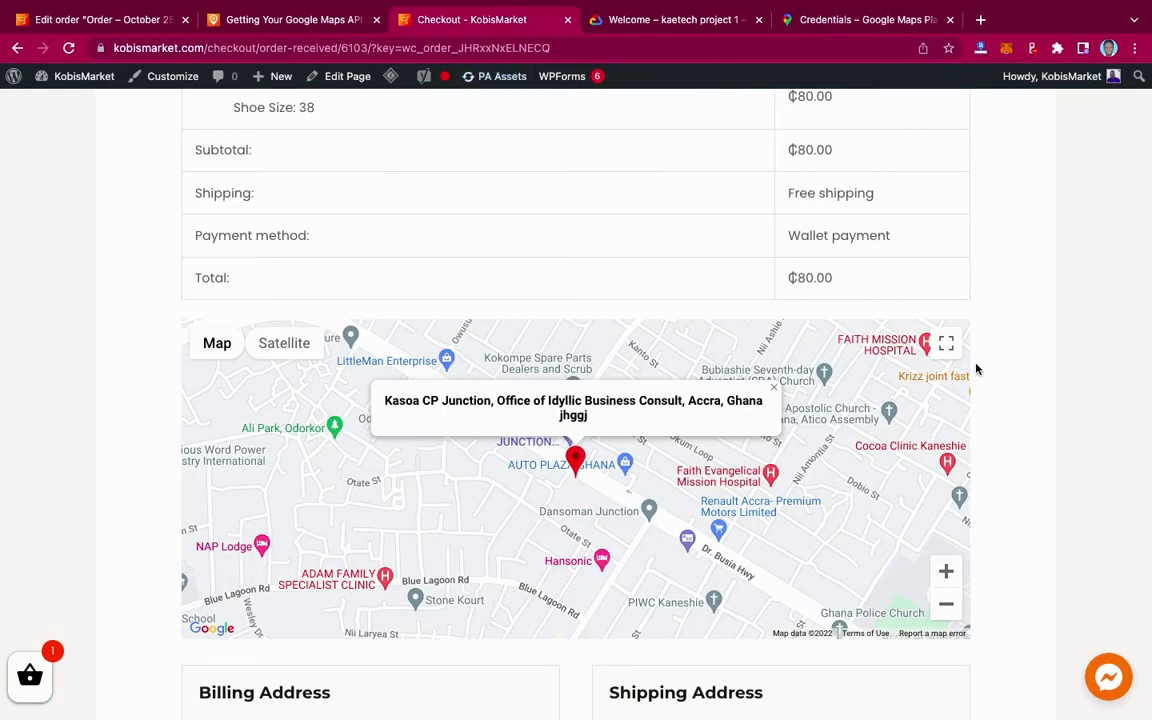
scroll(1007, 463, "down", 2)
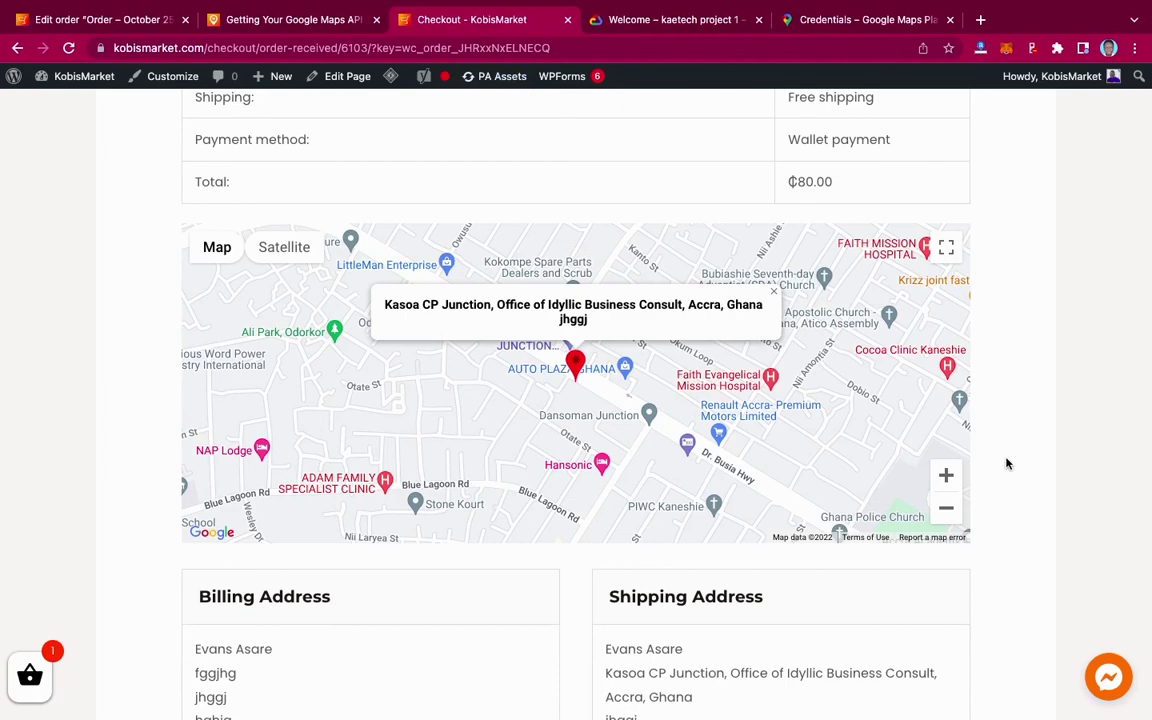
scroll(1007, 463, "up", 12)
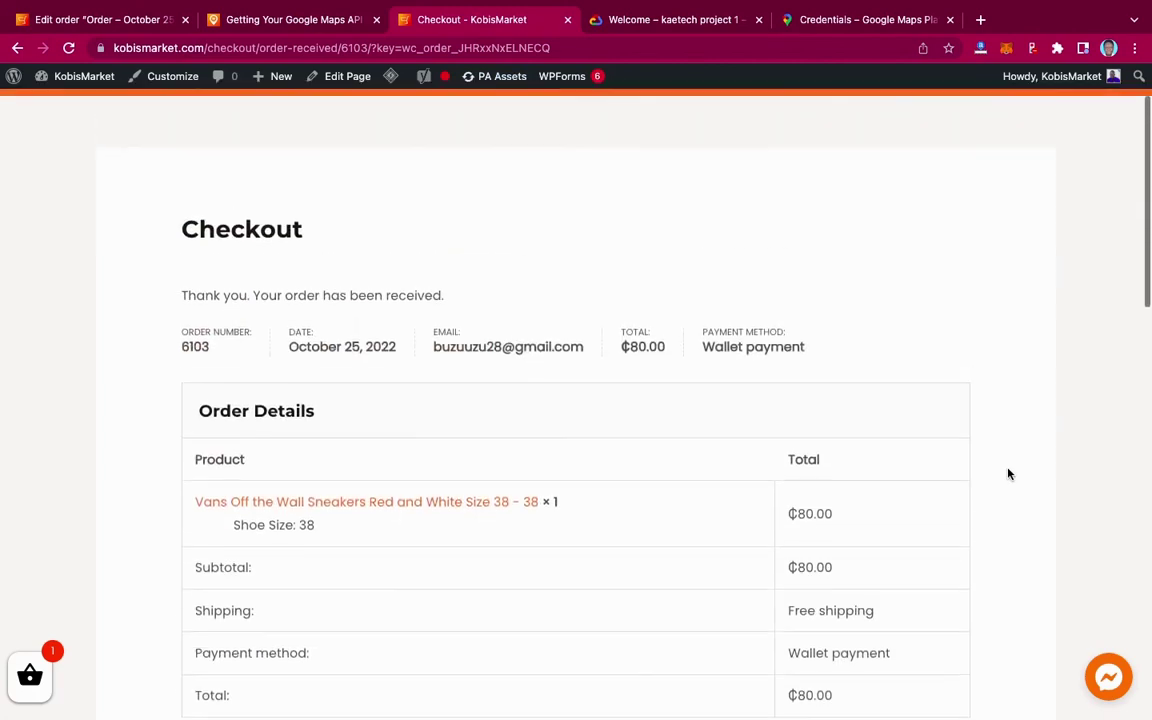